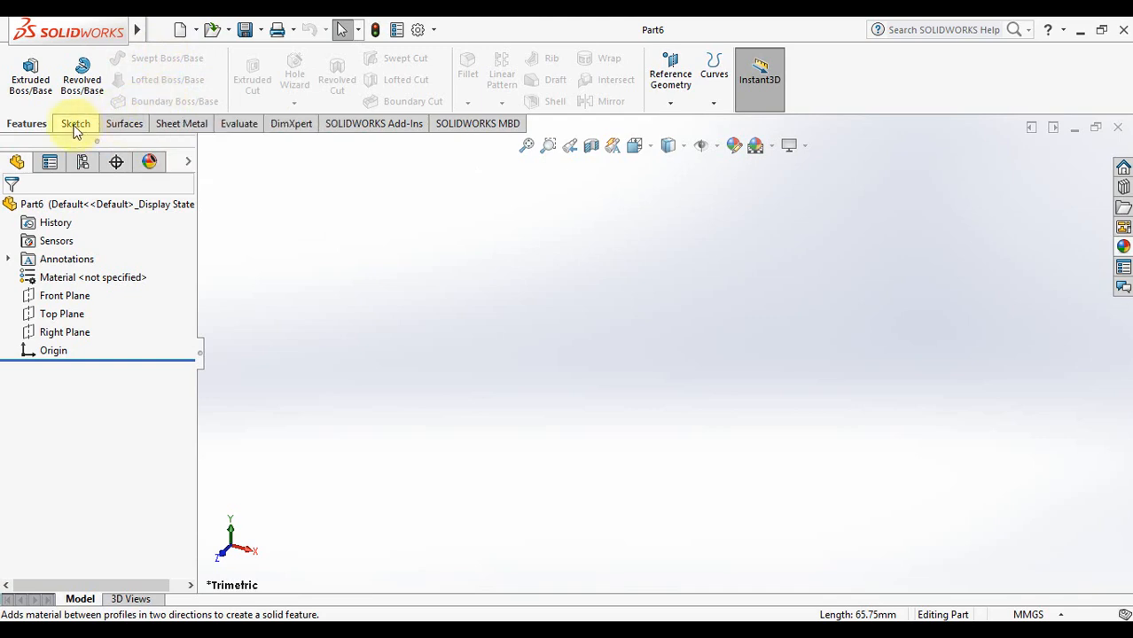
# Make the Top Plane visible in the empty part
pyautogui.click(75, 128)
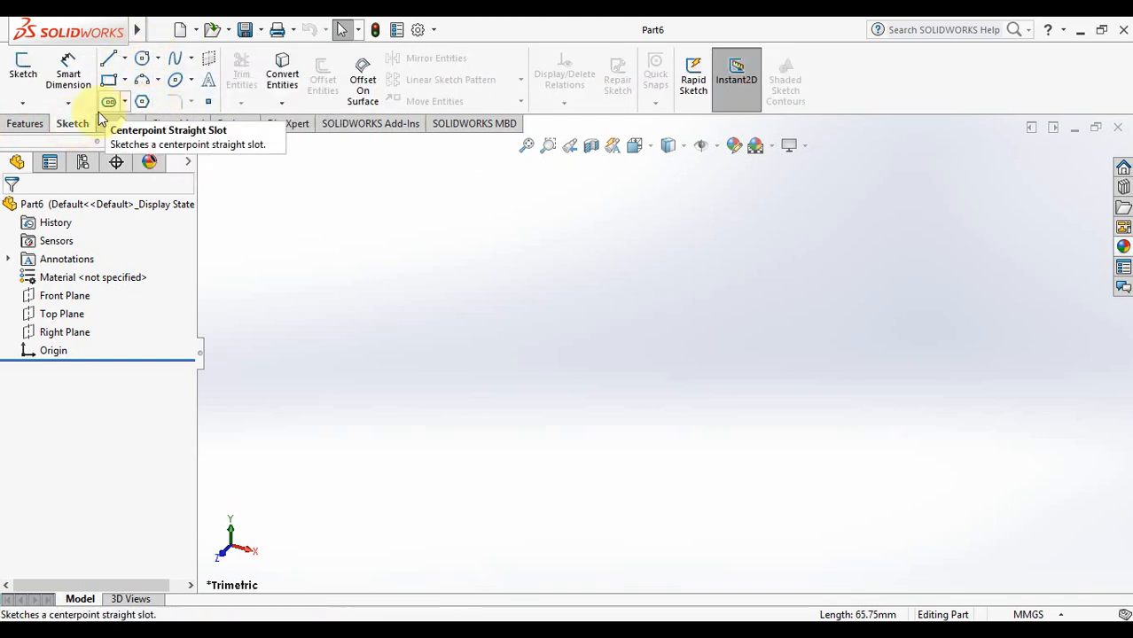
pyautogui.click(29, 126)
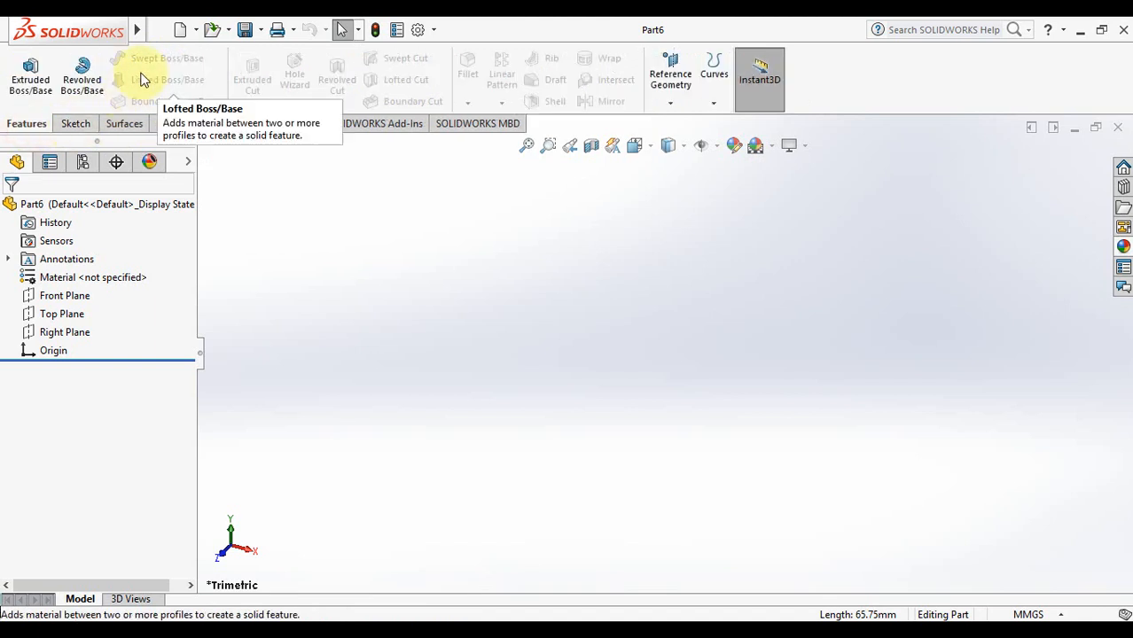
pyautogui.click(89, 314)
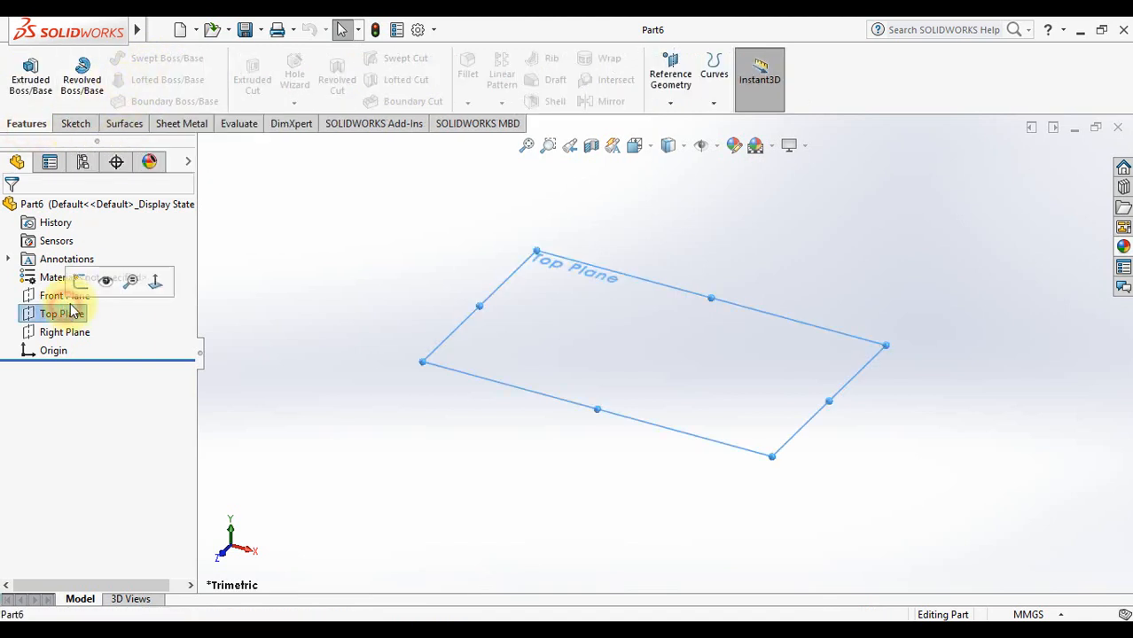
pyautogui.click(107, 283)
pyautogui.click(136, 320)
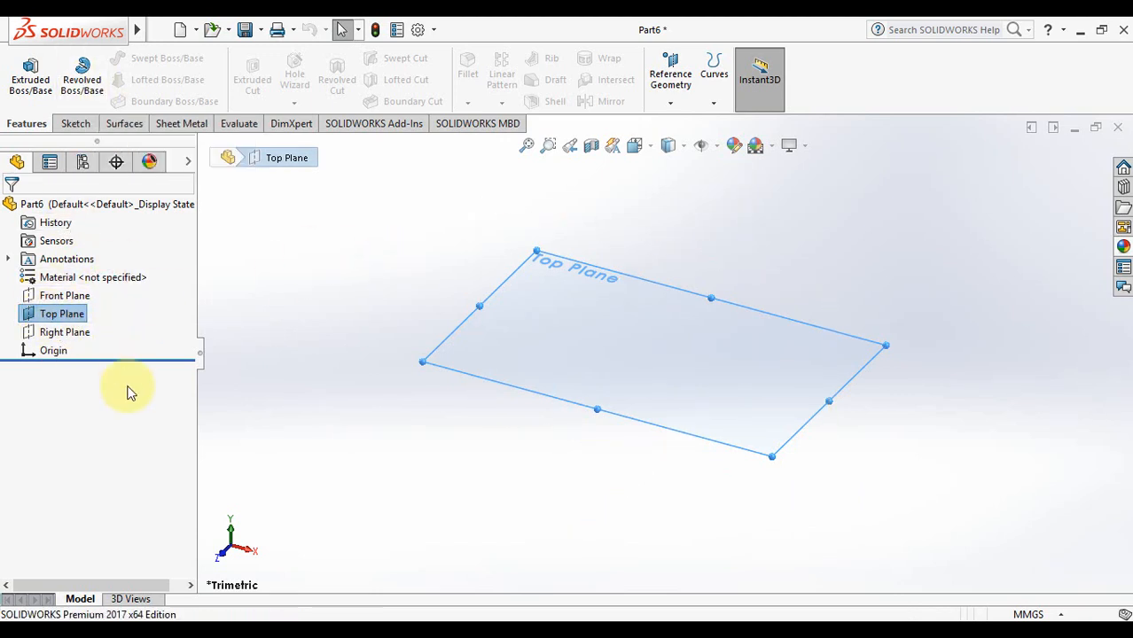
# Orient the view Normal To the Top Plane so it faces the screen
pyautogui.rightClick(597, 306)
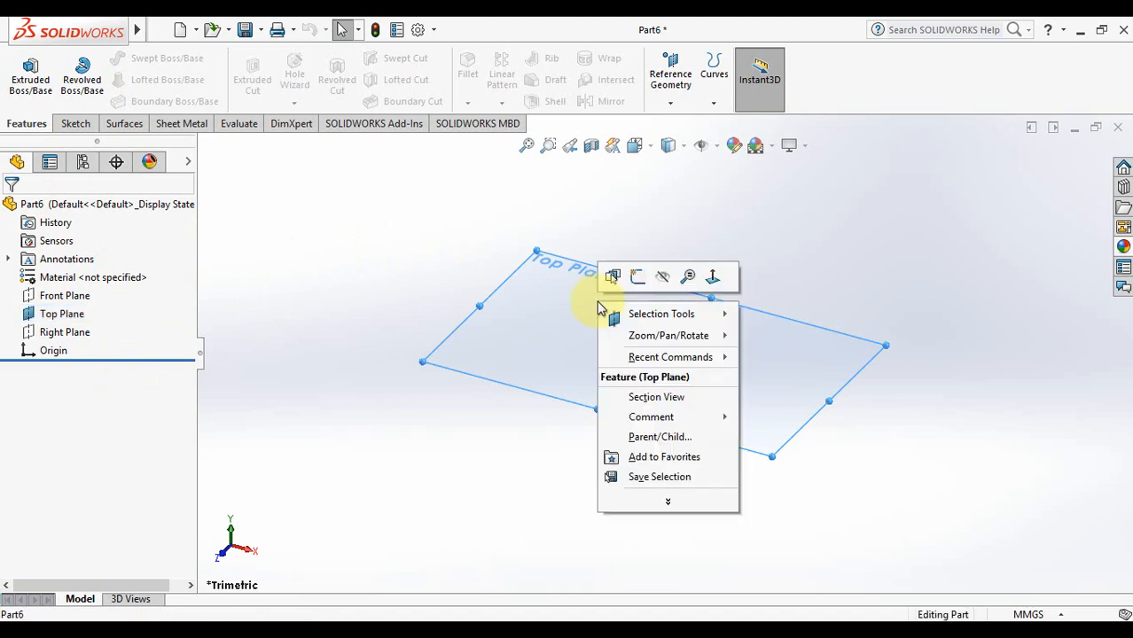
pyautogui.click(712, 280)
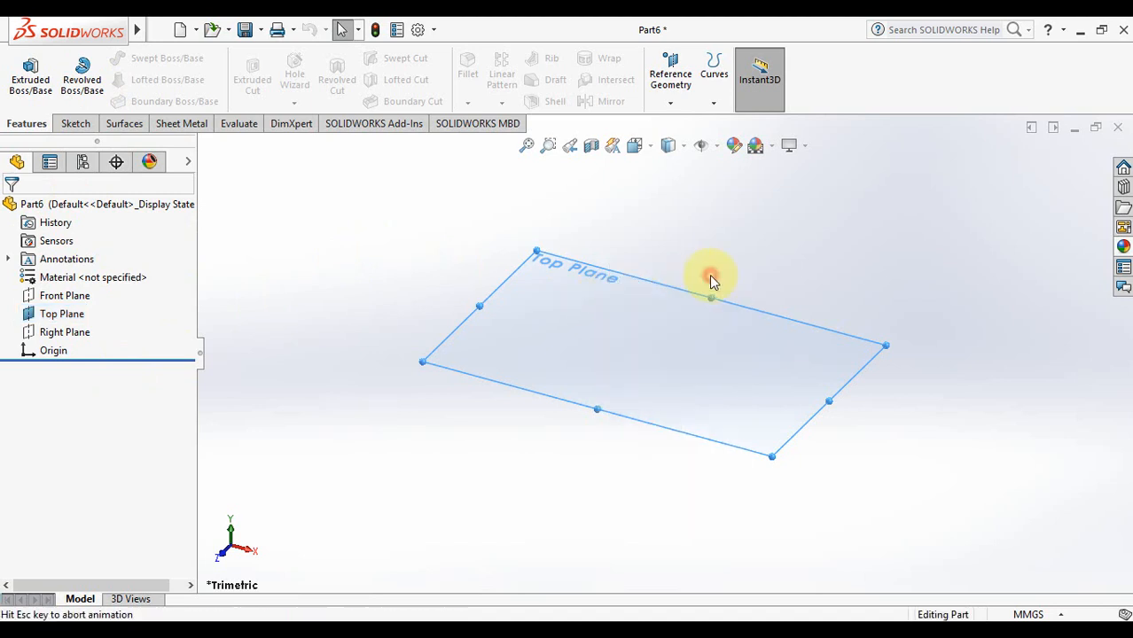
pyautogui.click(361, 309)
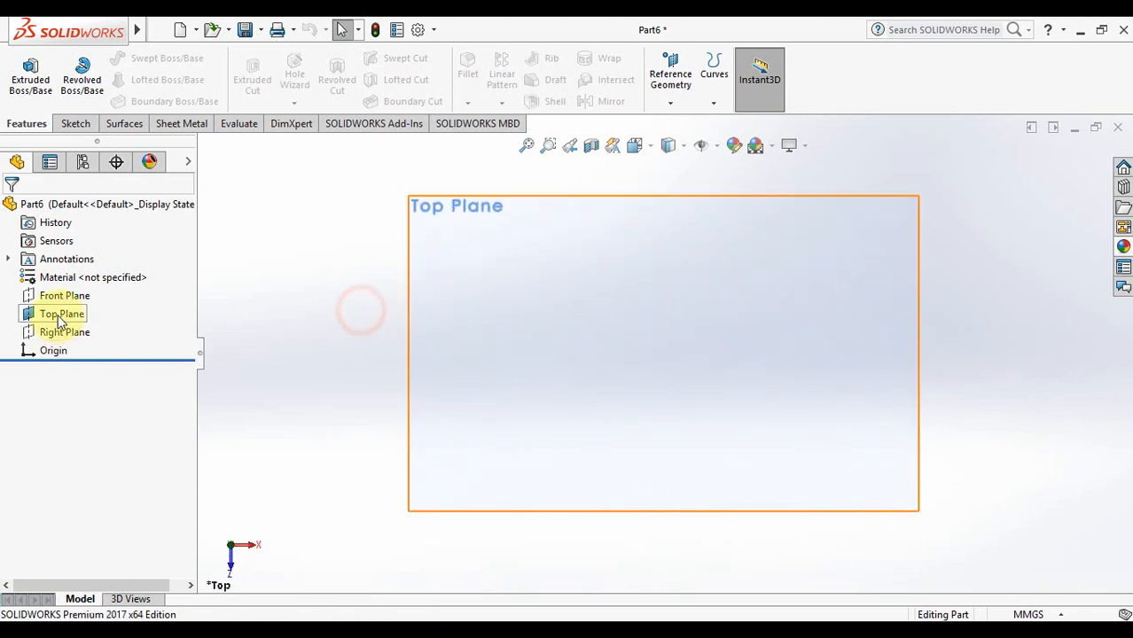
pyautogui.click(59, 317)
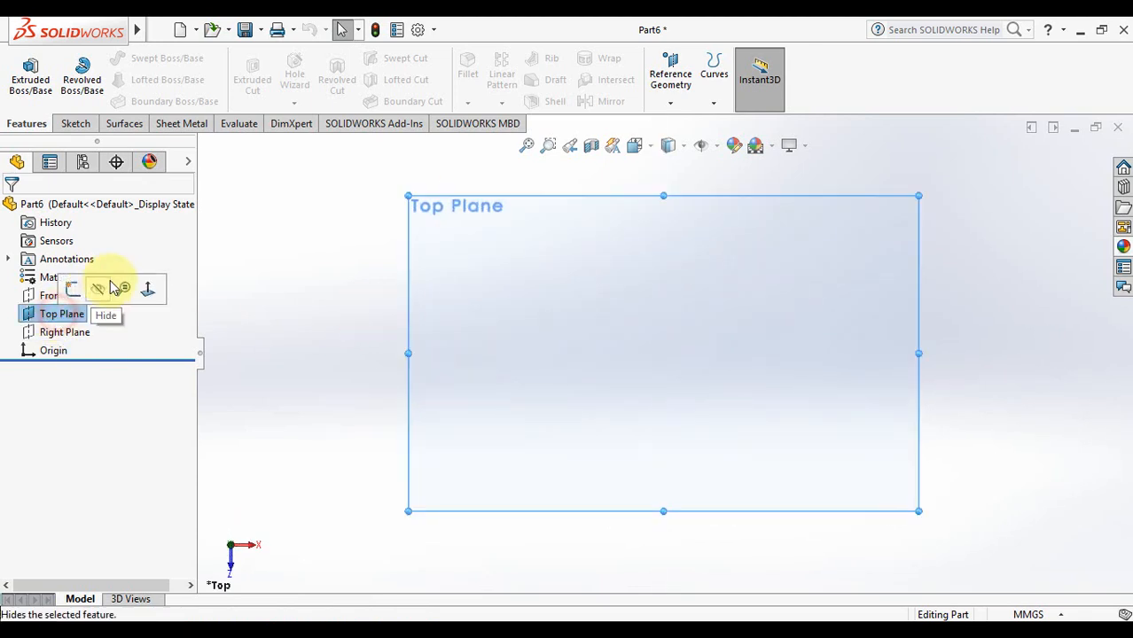
pyautogui.click(232, 294)
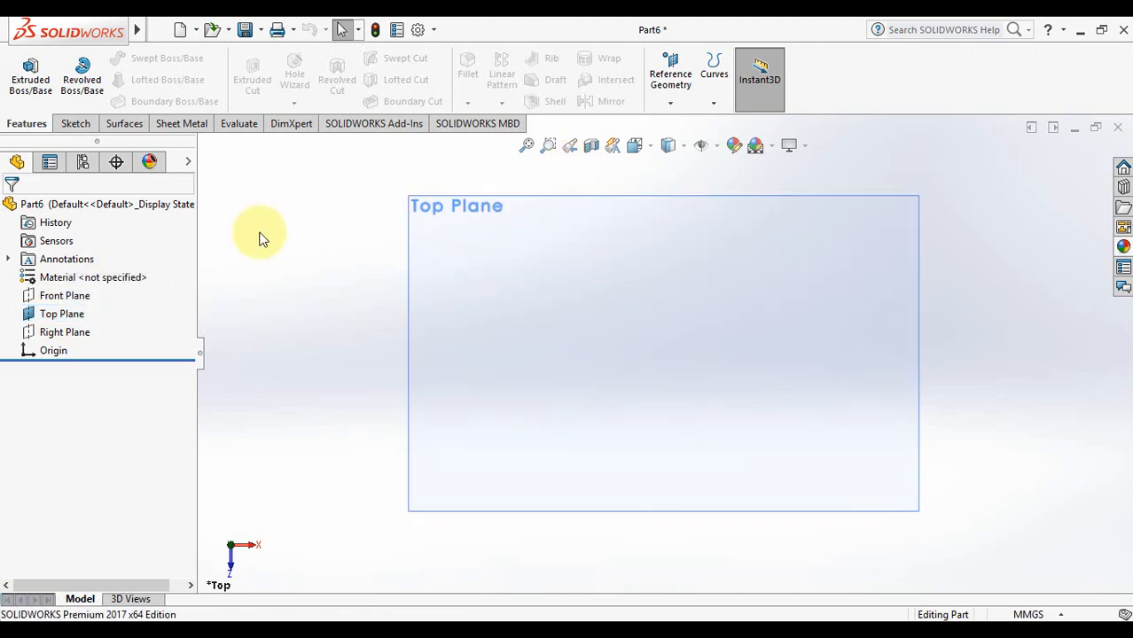
pyautogui.click(74, 125)
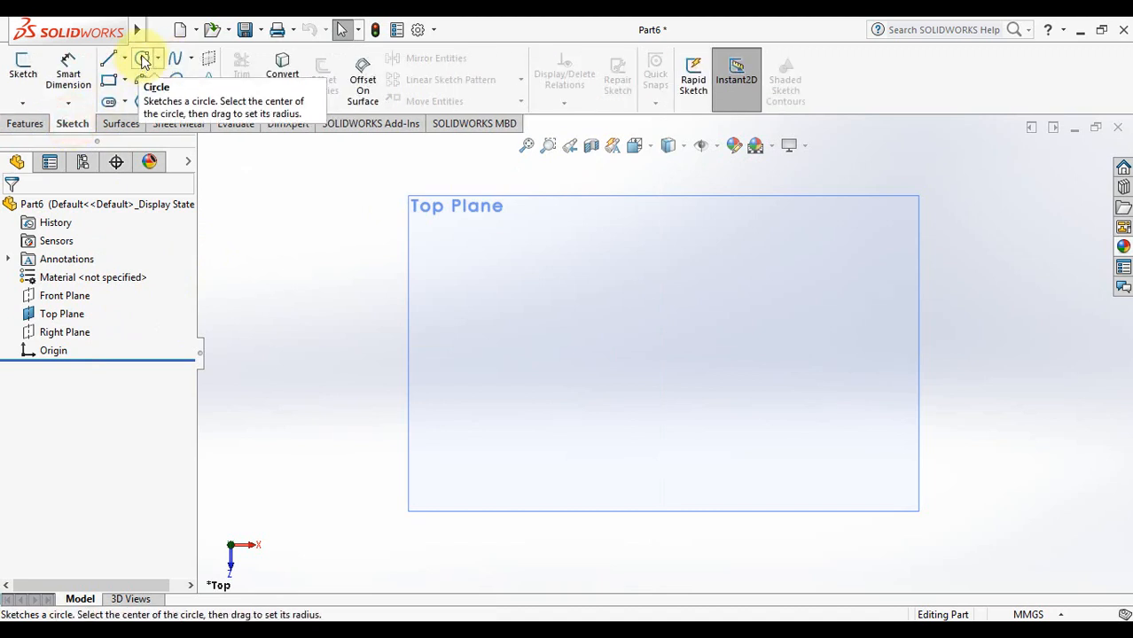
# Sketch a circle of about 19.84 mm radius on the Top Plane, right of the origin
pyautogui.click(142, 60)
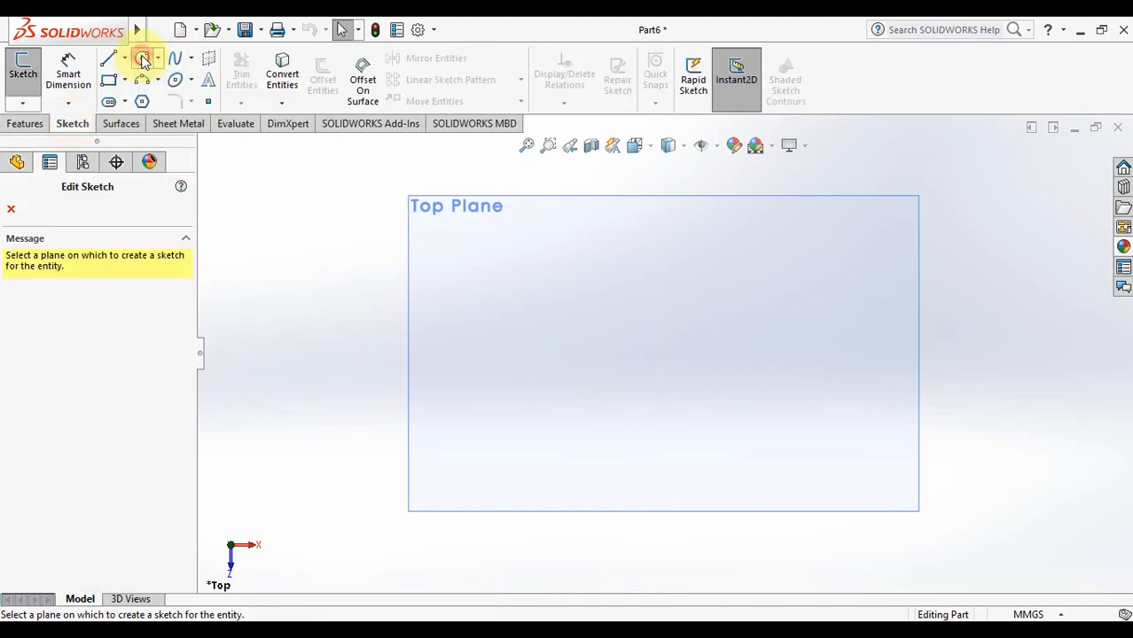
pyautogui.click(461, 223)
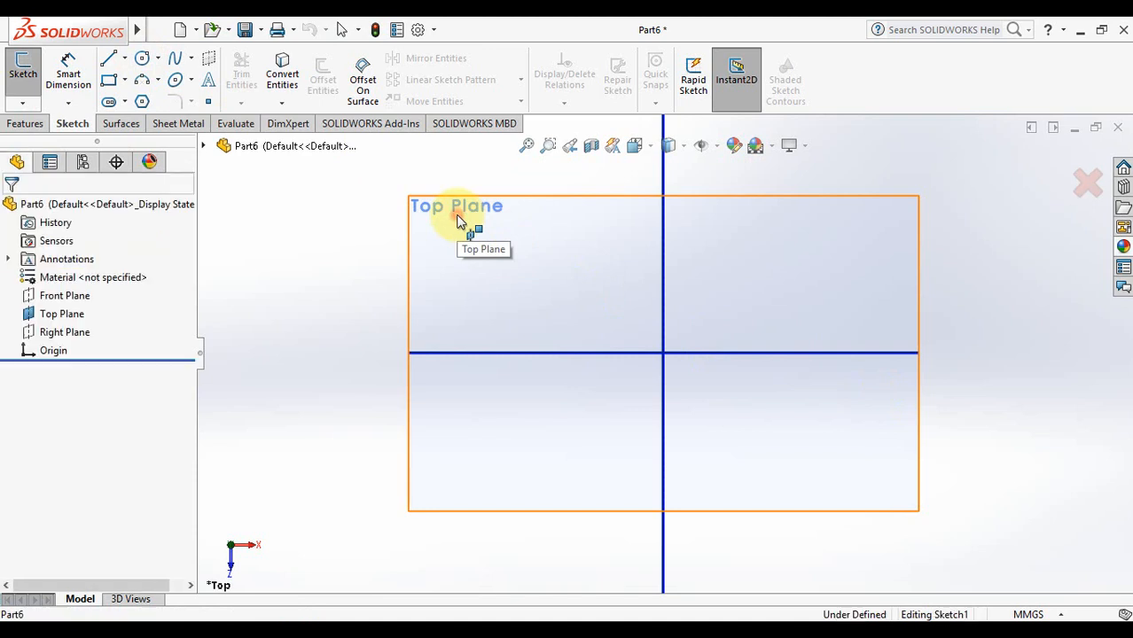
pyautogui.click(892, 353)
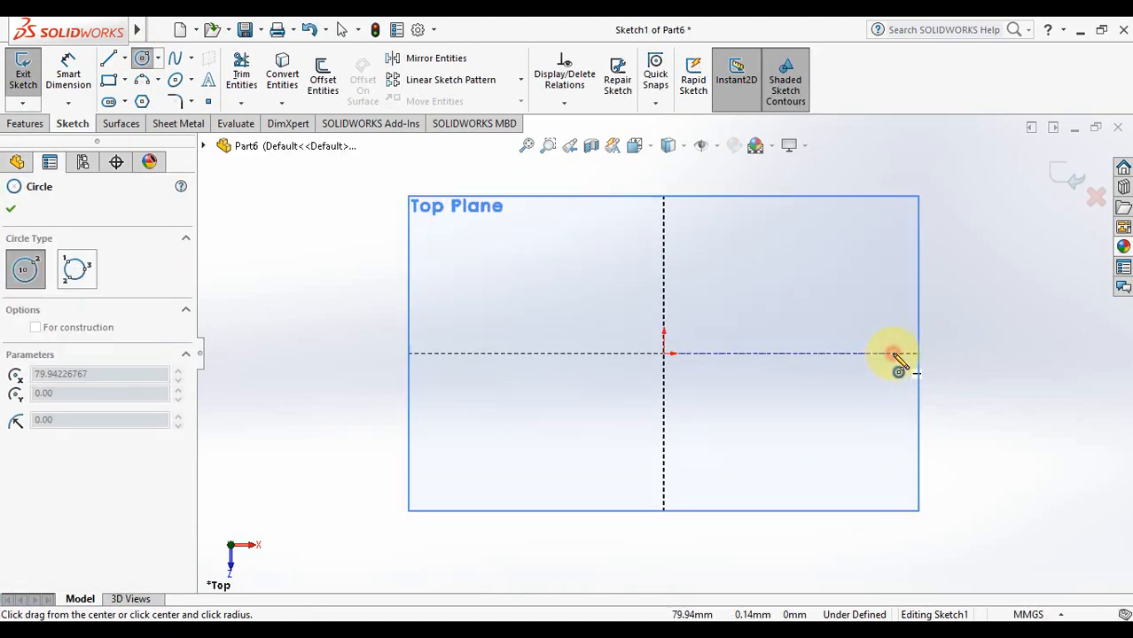
pyautogui.click(897, 413)
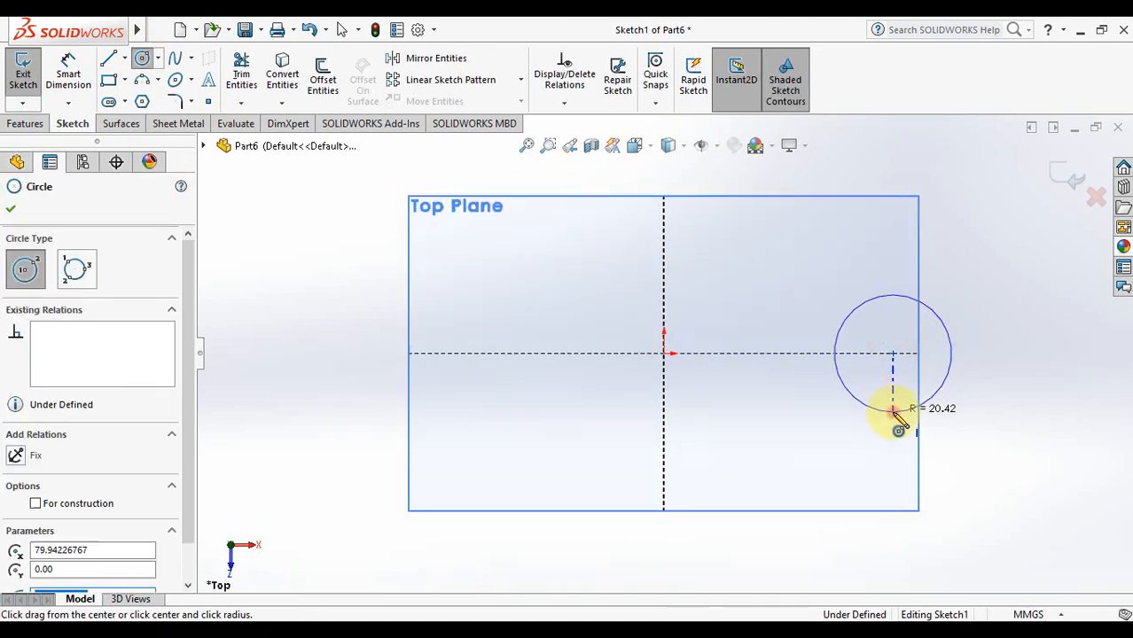
pyautogui.click(1066, 177)
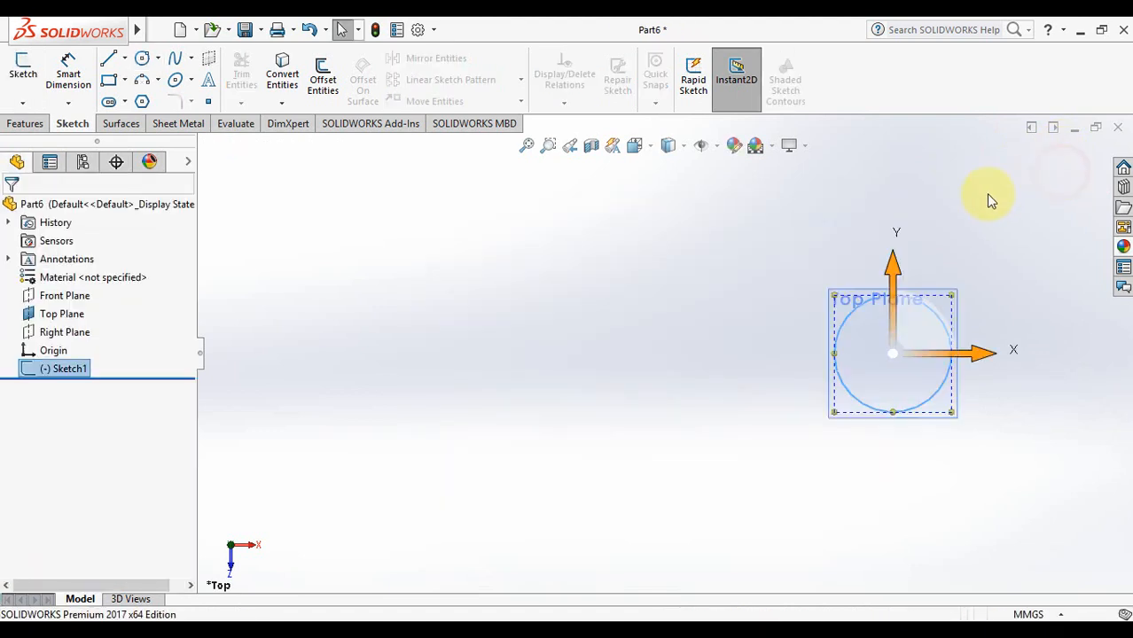
pyautogui.click(551, 328)
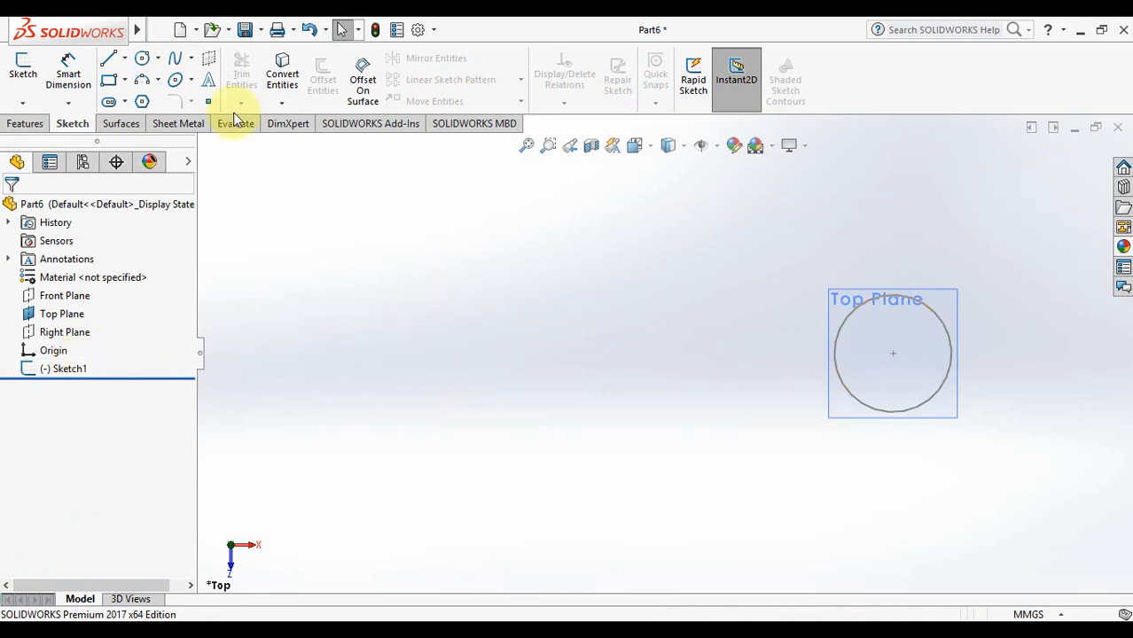
# Sketch a vertical line through the origin on the Top Plane, left of the circle
pyautogui.click(64, 314)
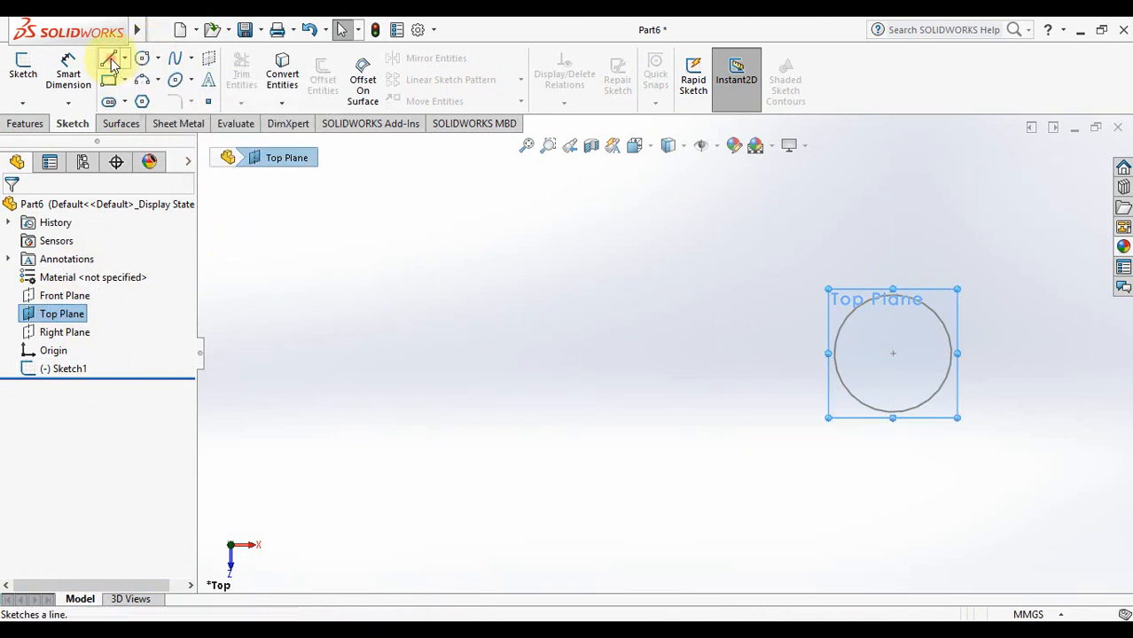
pyautogui.click(109, 58)
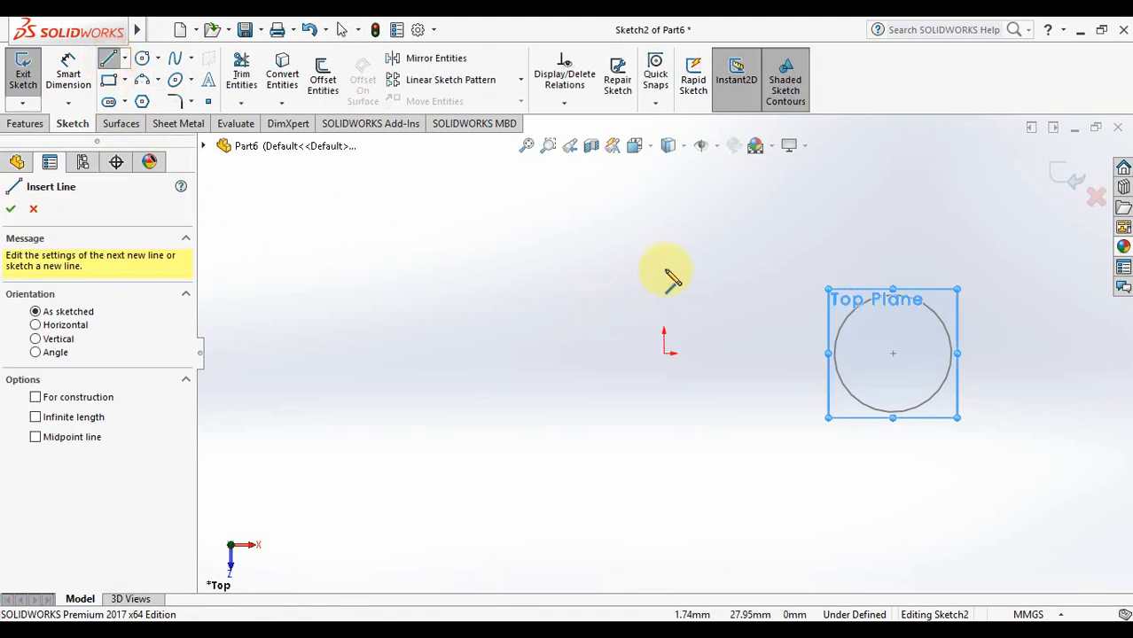
pyautogui.click(661, 228)
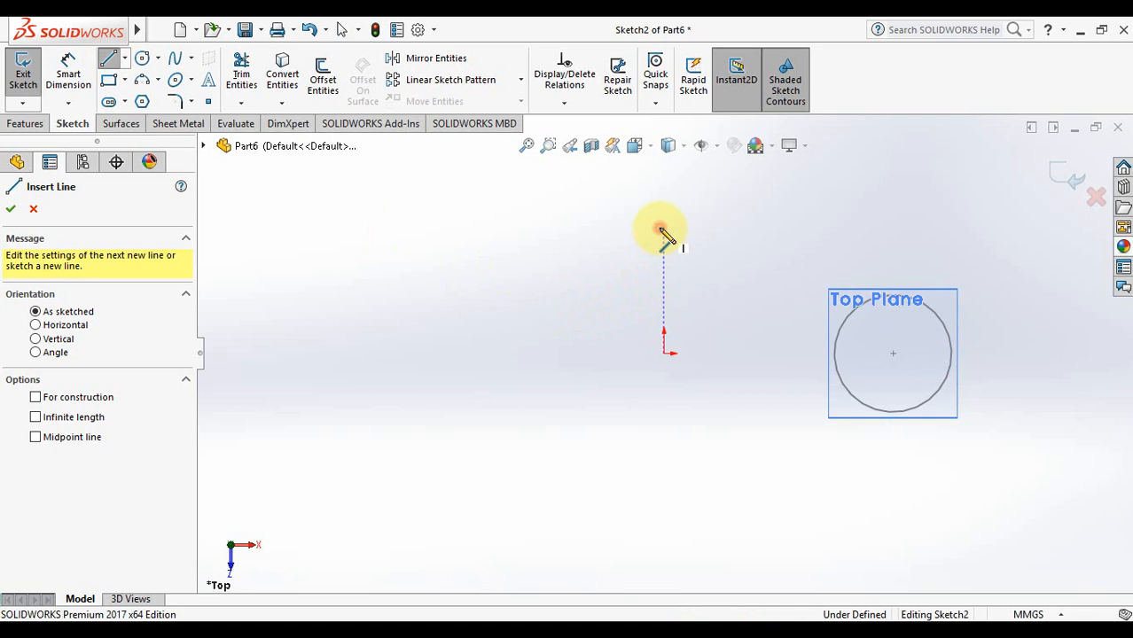
pyautogui.click(664, 523)
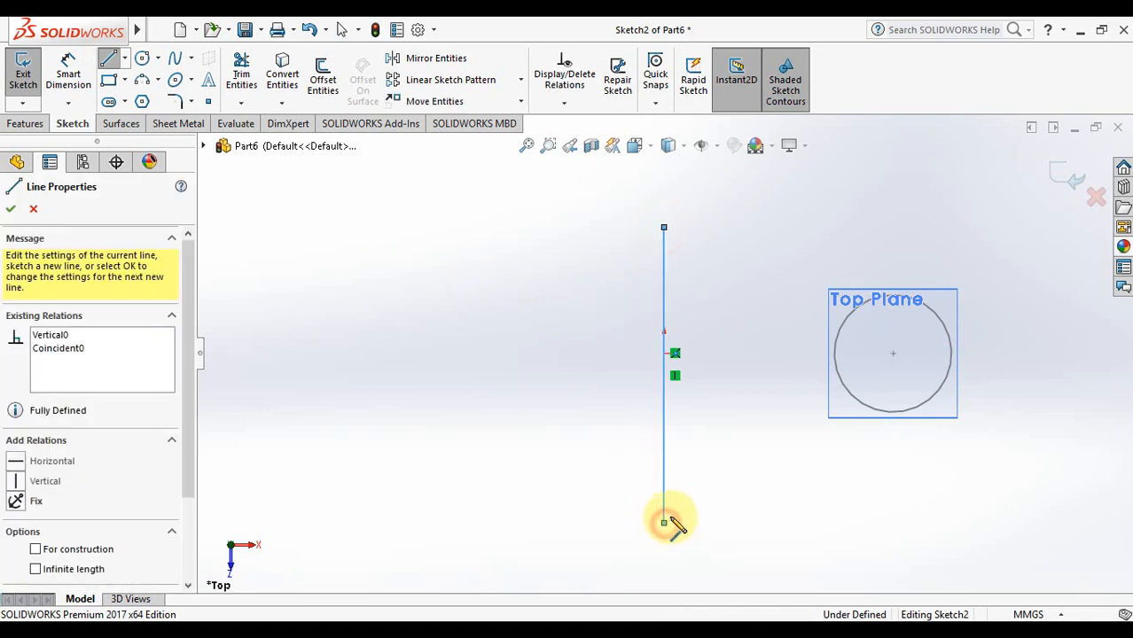
pyautogui.click(1068, 182)
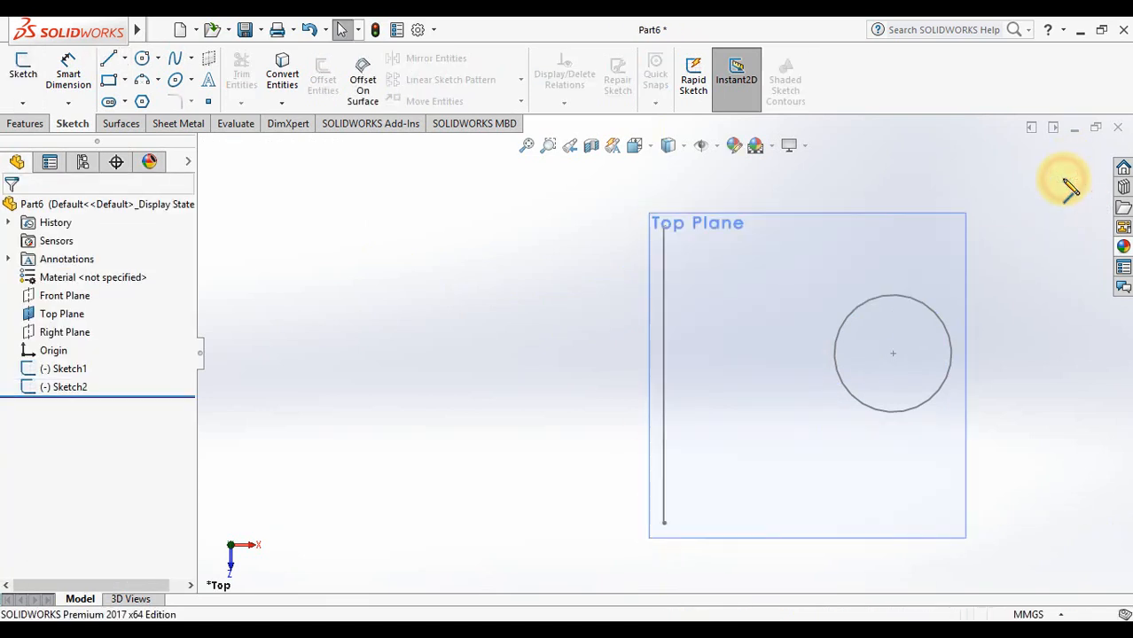
pyautogui.click(500, 306)
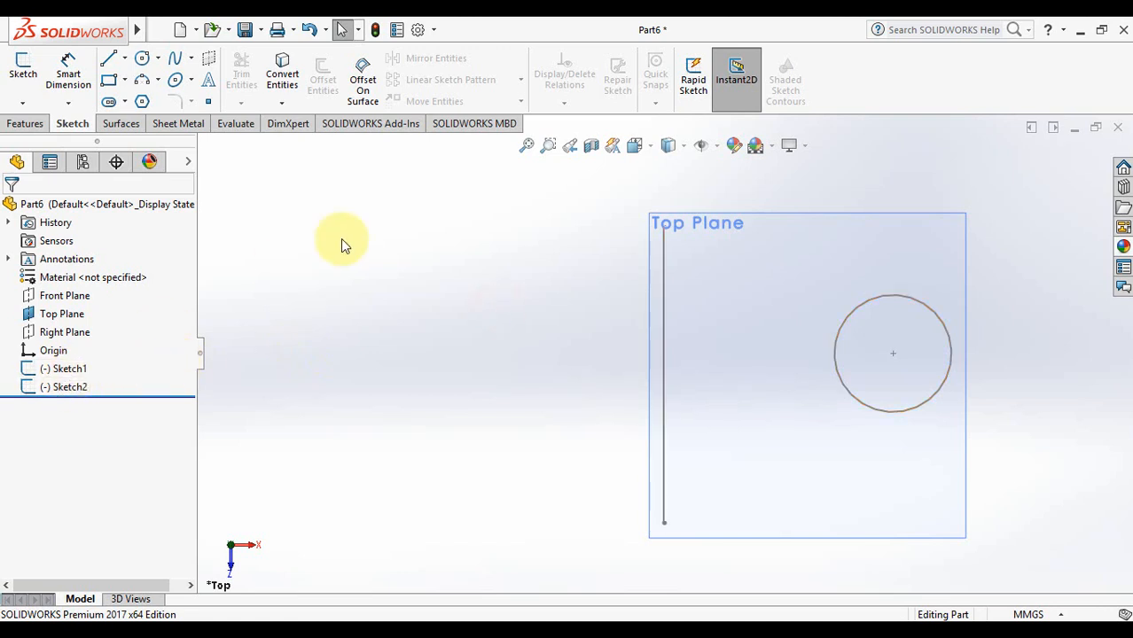
# Sketch a half-circle arc on the Top Plane, closed by a straight edge along the vertical line
pyautogui.click(63, 313)
pyautogui.click(142, 82)
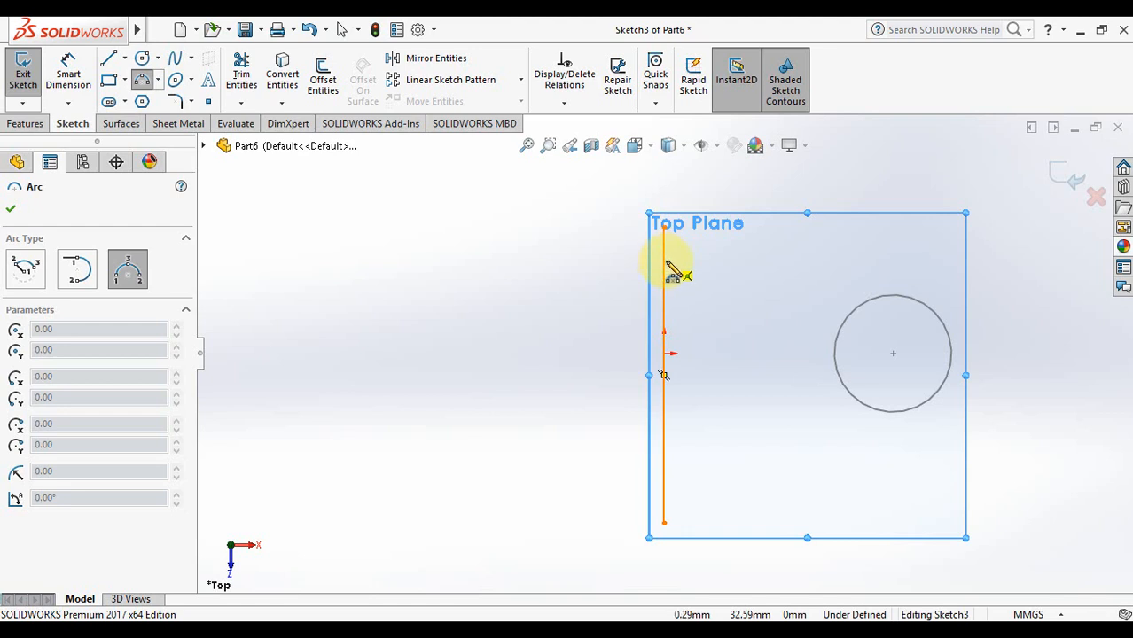
pyautogui.moveTo(664, 261); pyautogui.dragTo(664, 480)
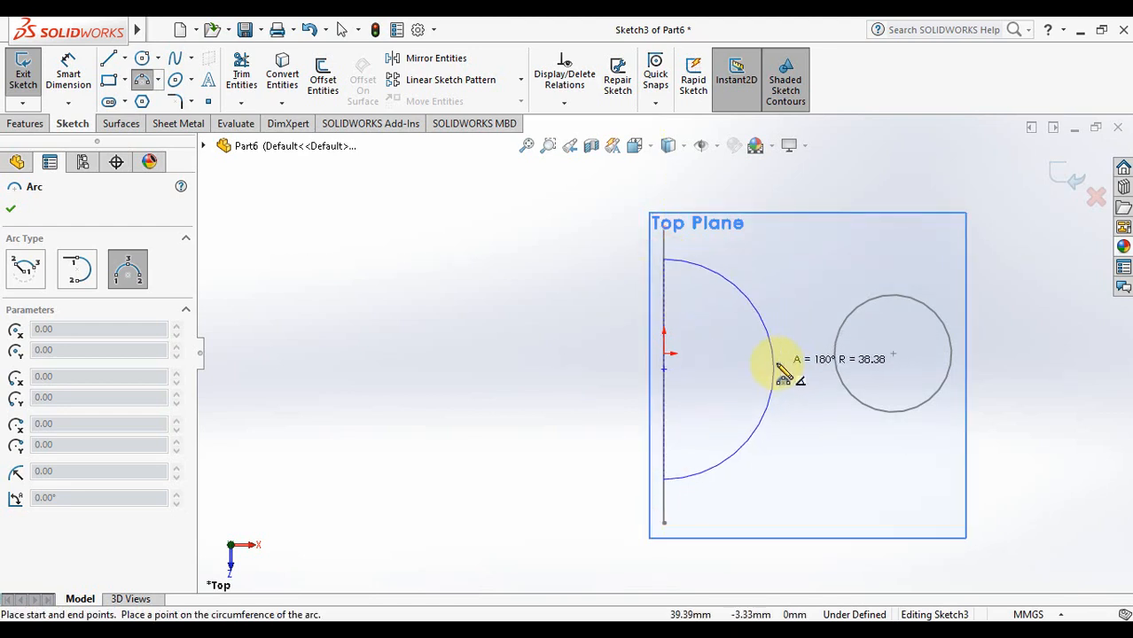
pyautogui.click(778, 368)
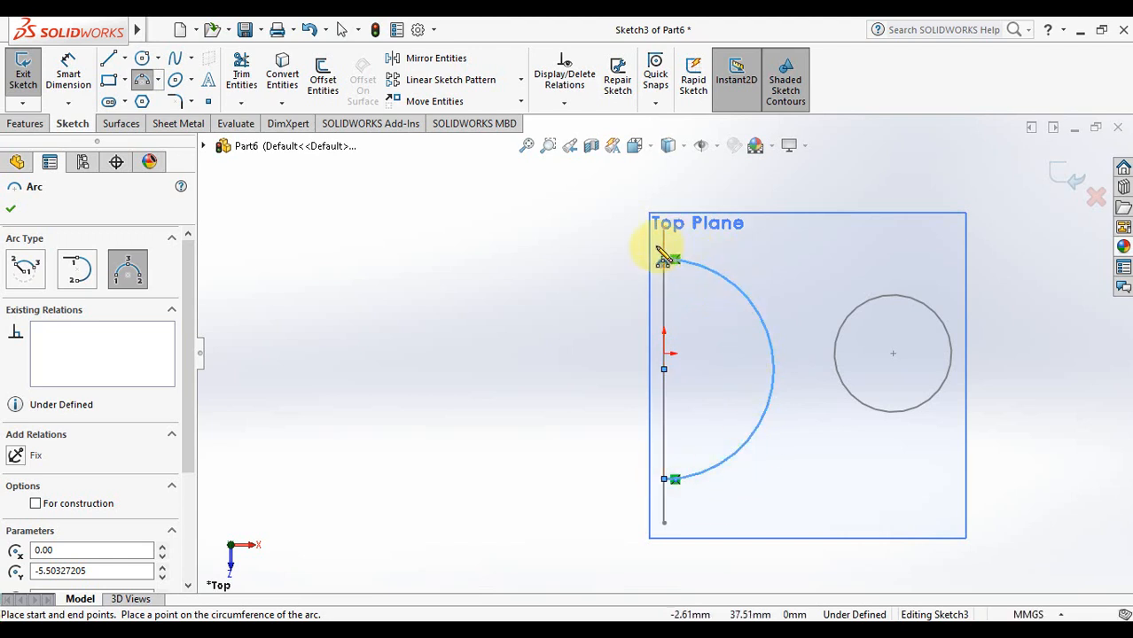
pyautogui.click(108, 61)
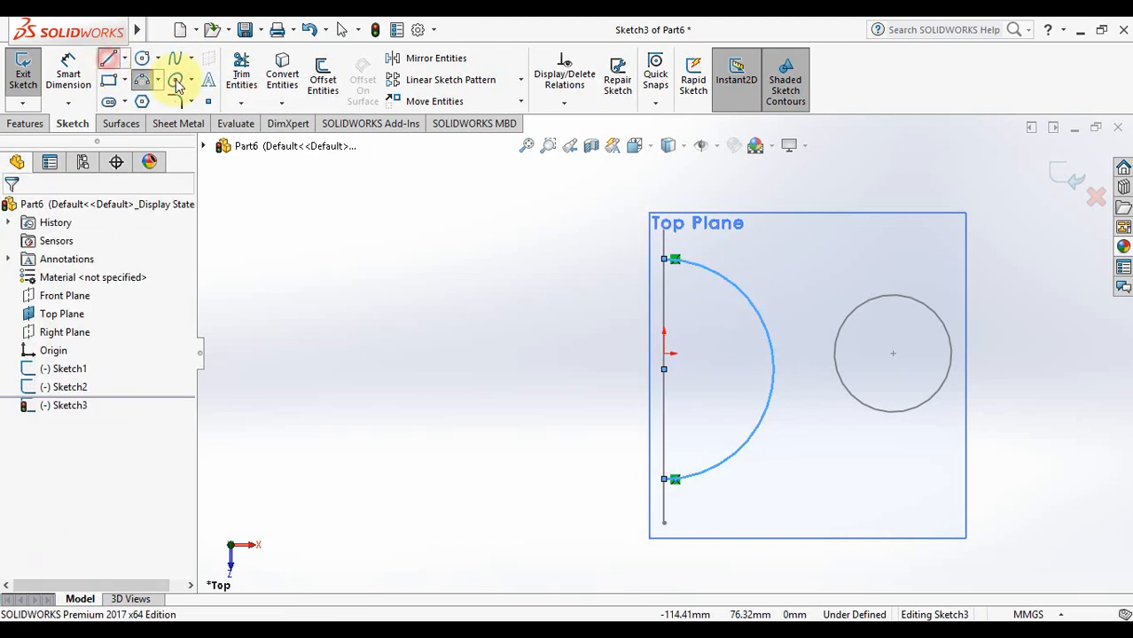
pyautogui.click(665, 260)
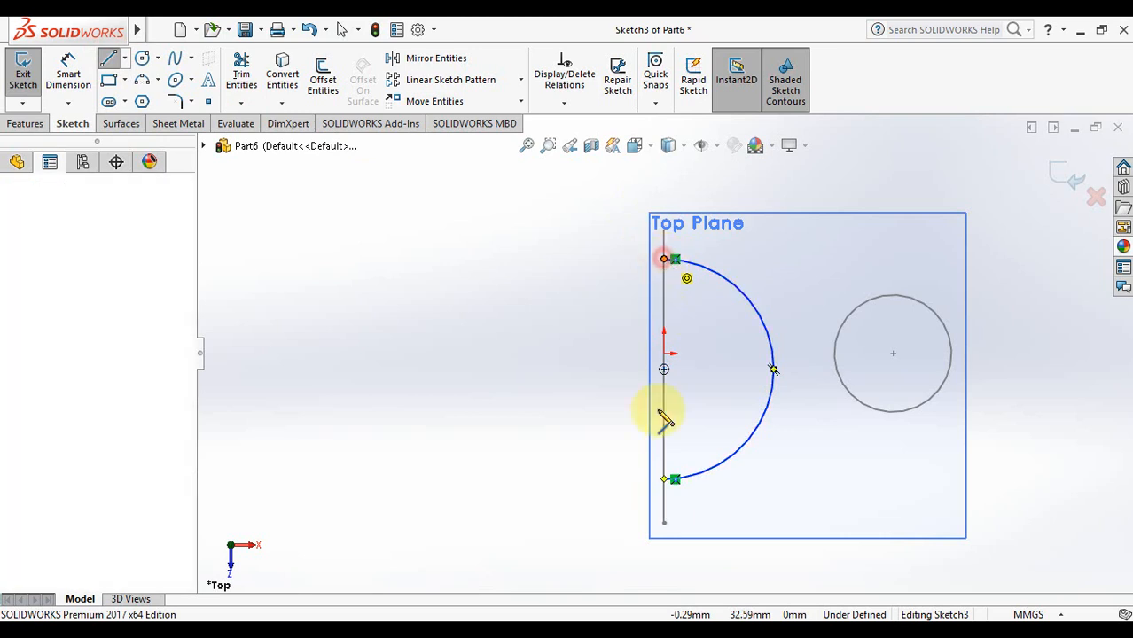
pyautogui.click(666, 480)
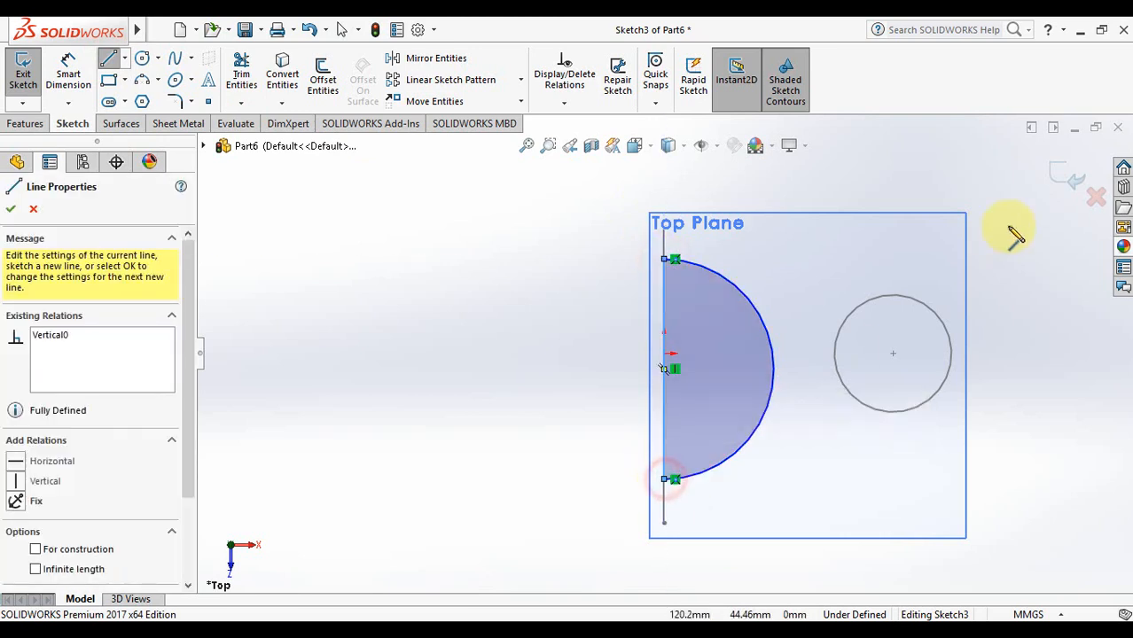
pyautogui.click(1068, 175)
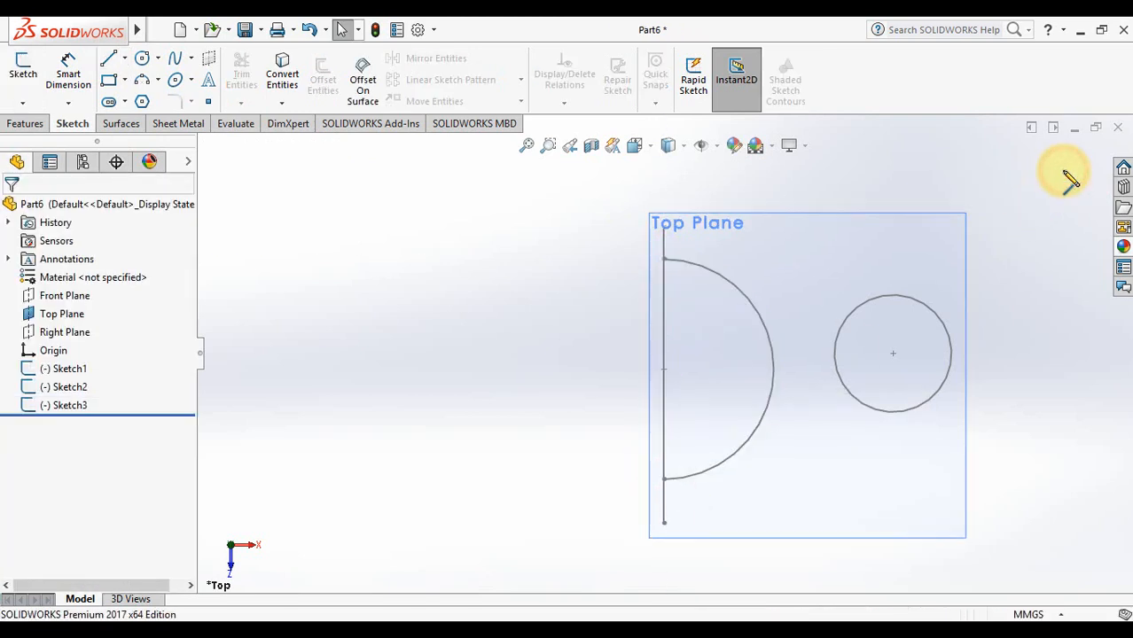
pyautogui.click(438, 324)
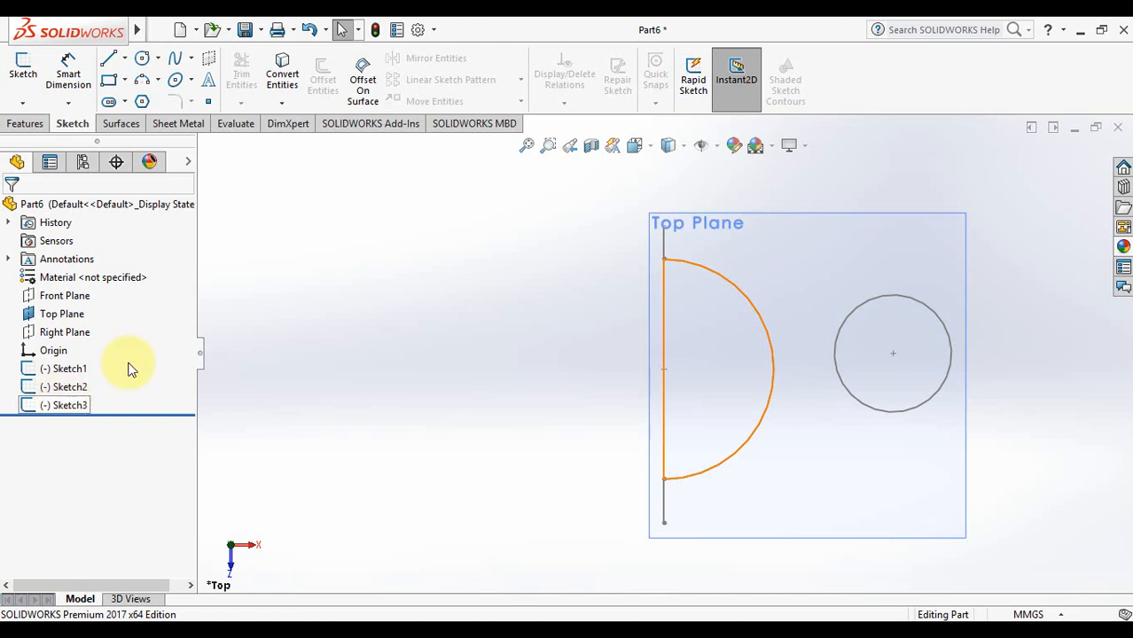
pyautogui.click(26, 127)
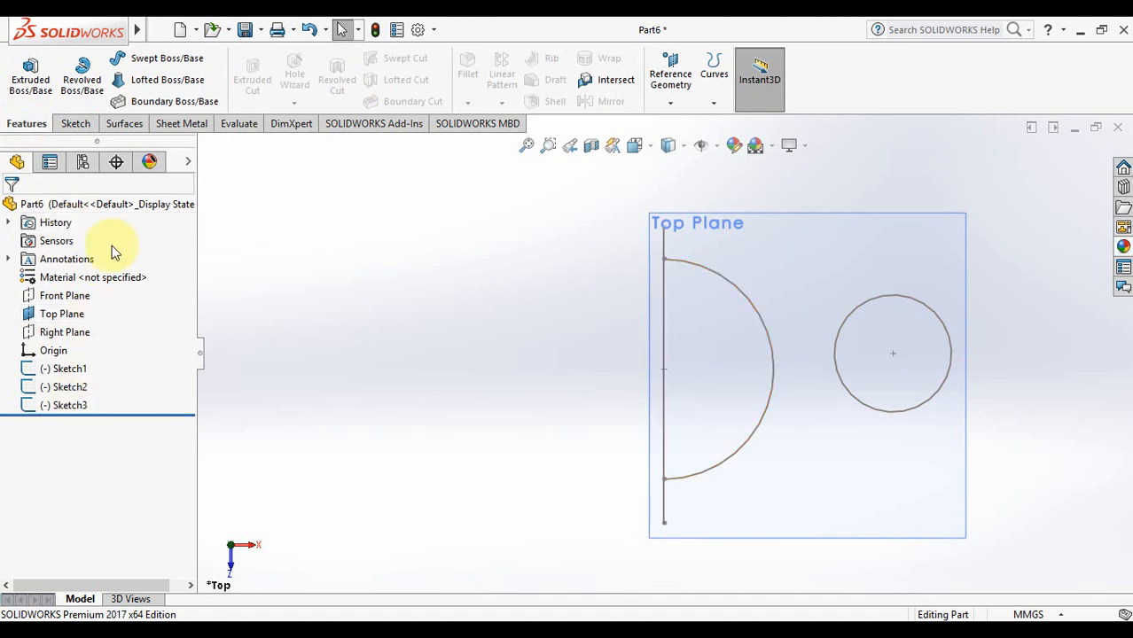
# Revolve the circle 180° around the vertical line into a half-torus arch (Revolve1)
pyautogui.click(81, 79)
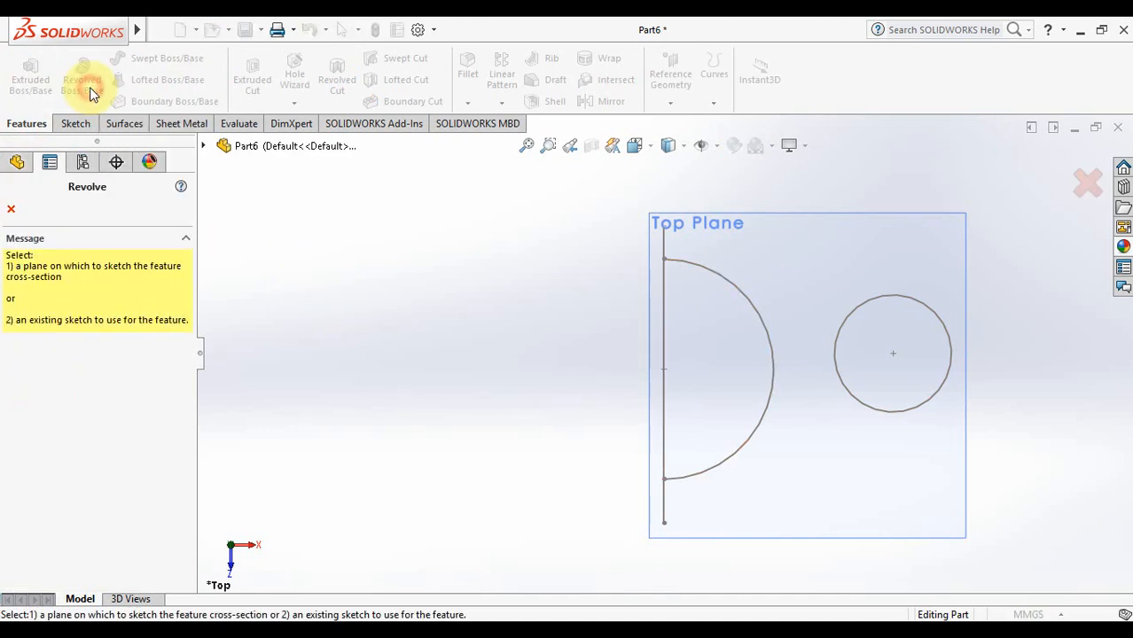
pyautogui.click(926, 304)
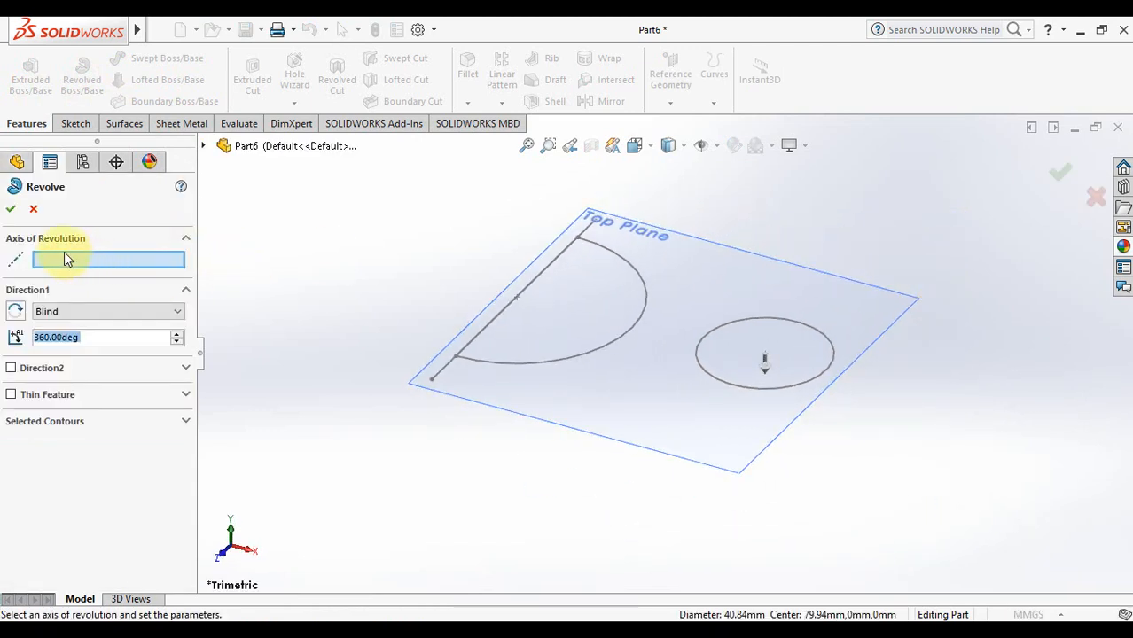
pyautogui.click(444, 374)
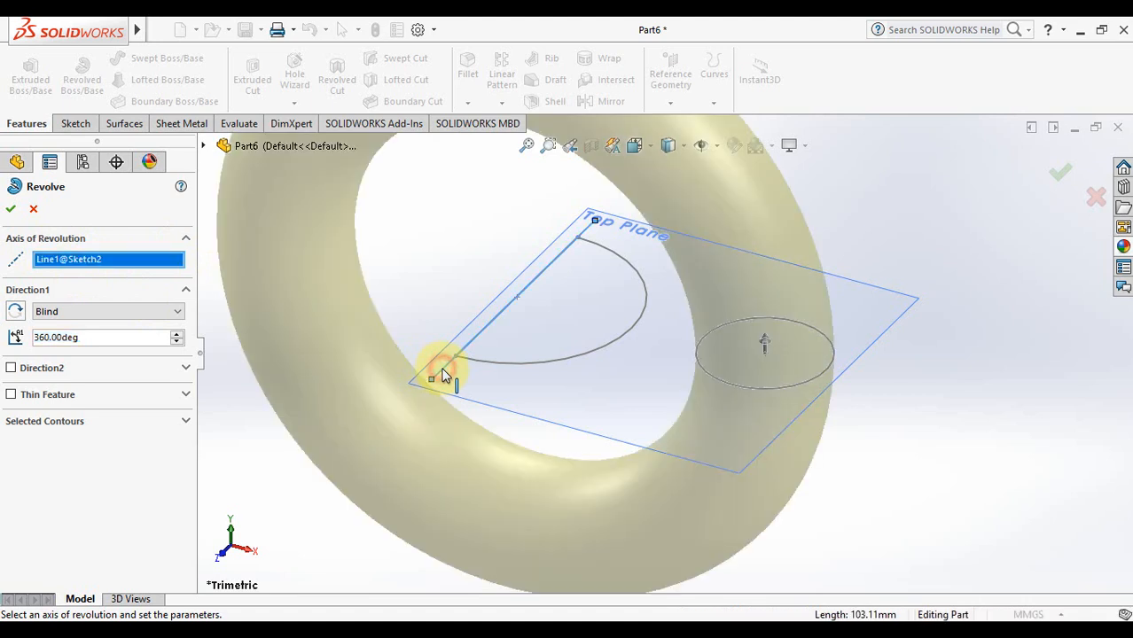
pyautogui.click(527, 146)
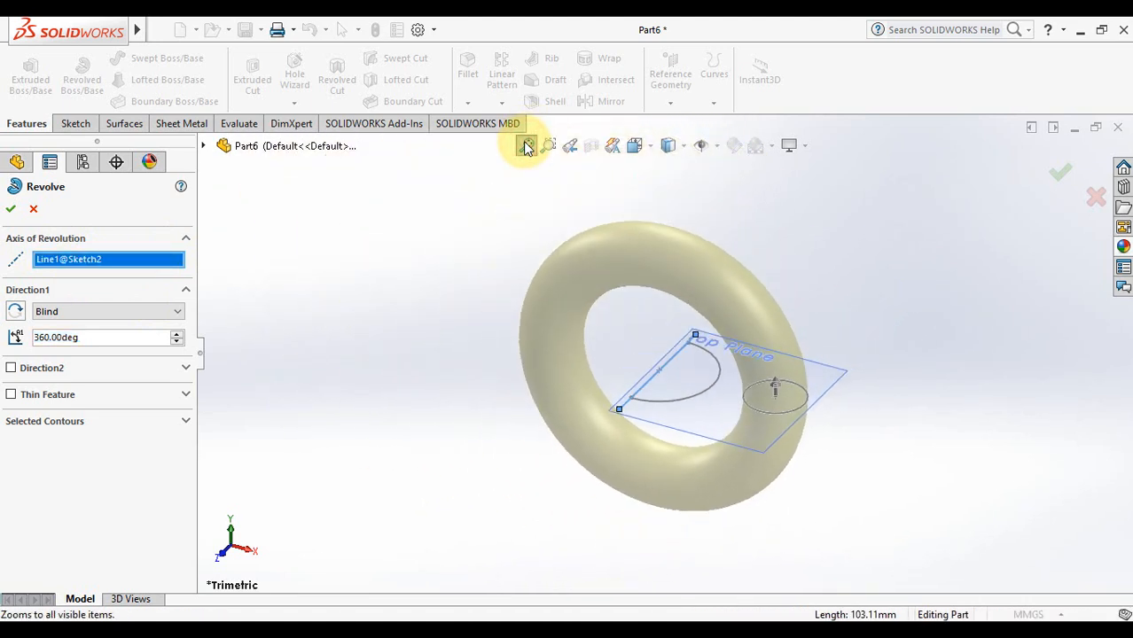
pyautogui.doubleClick(104, 336)
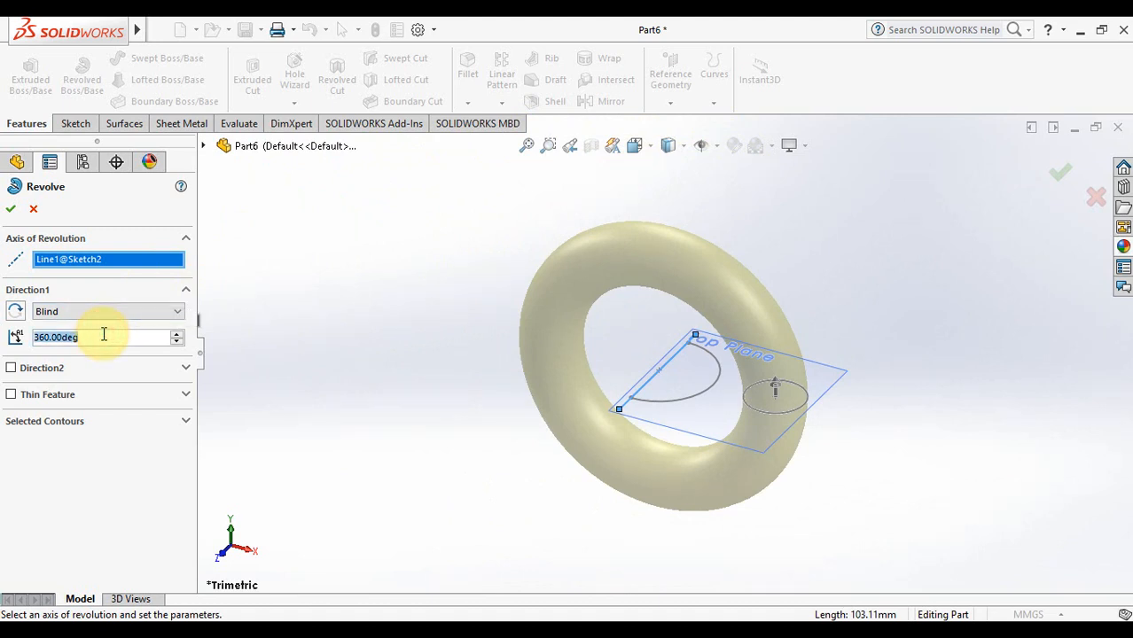
pyautogui.write('90')
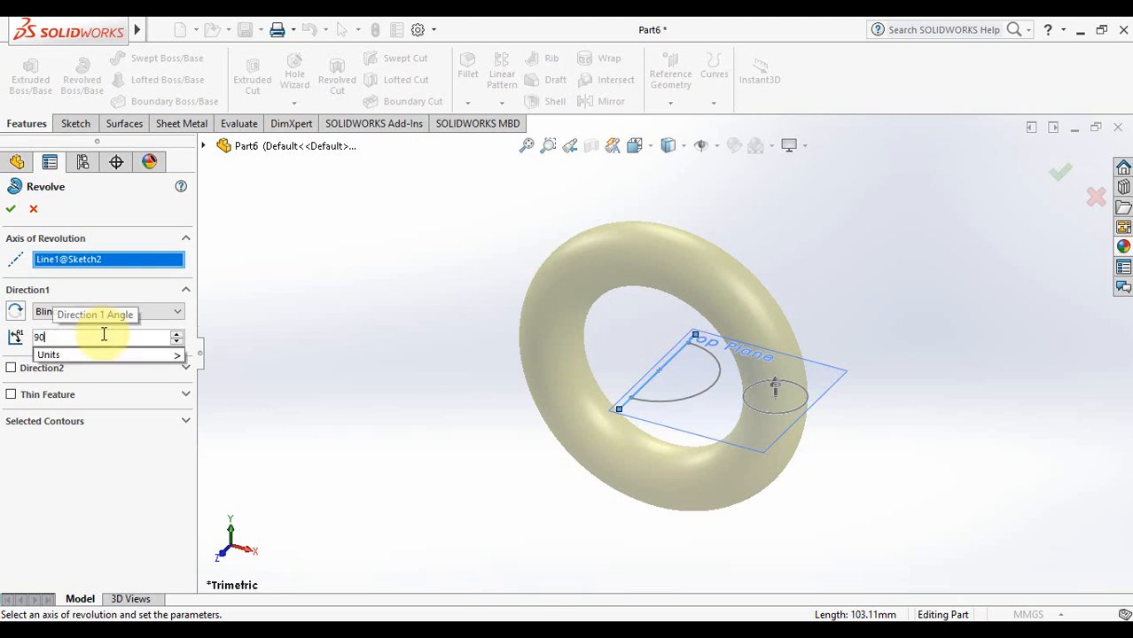
pyautogui.press('Return')
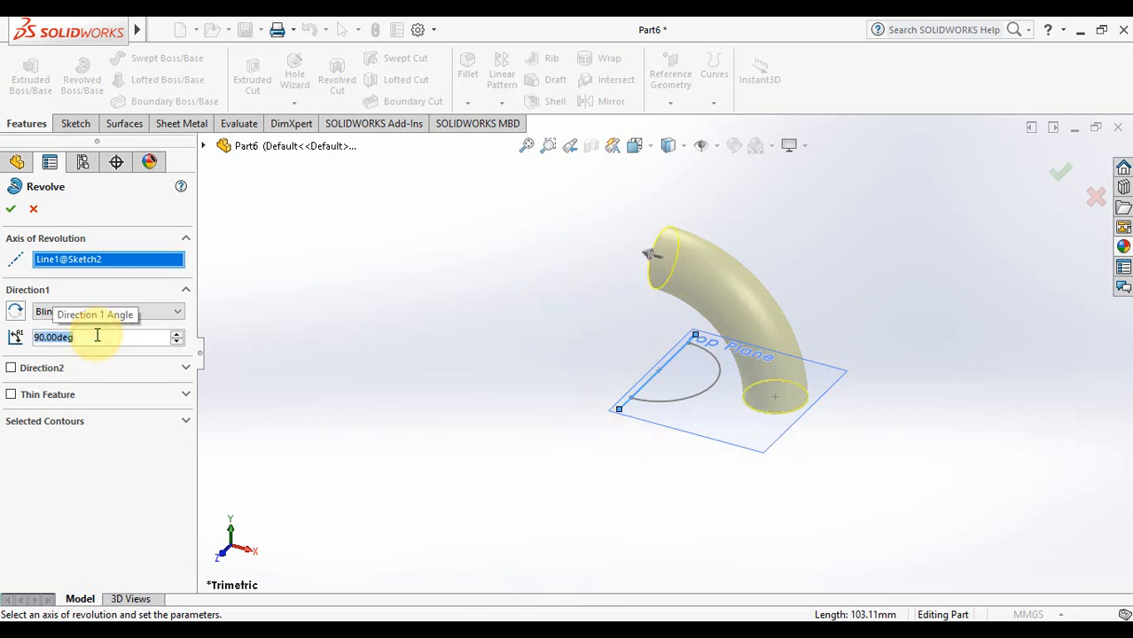
pyautogui.write('180')
pyautogui.press('Return')
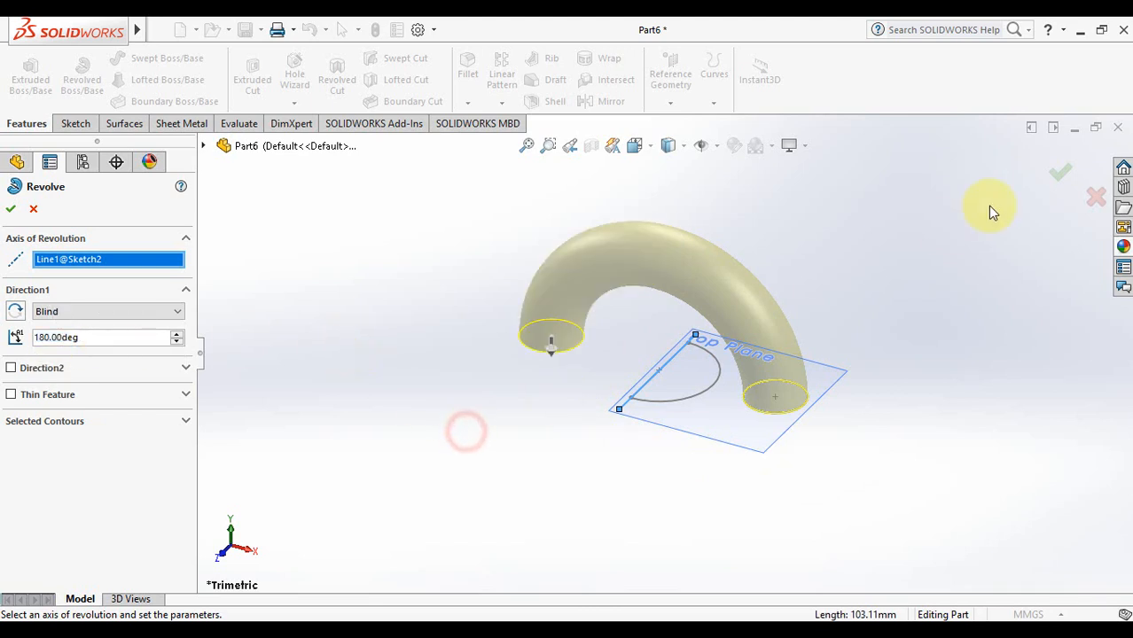
pyautogui.click(1063, 176)
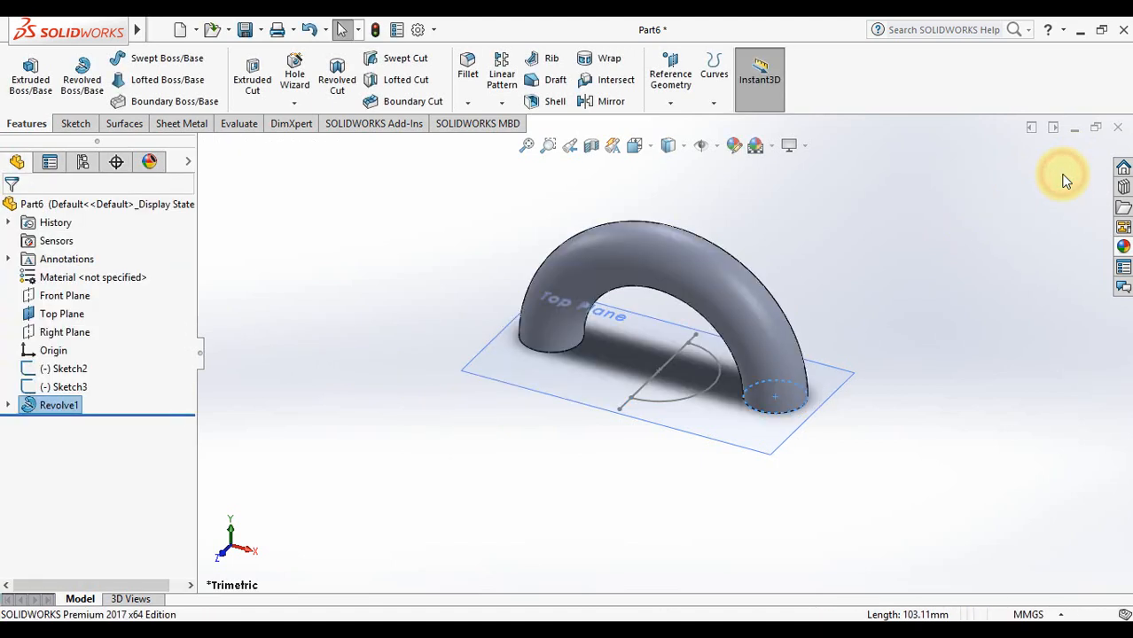
pyautogui.click(873, 332)
pyautogui.press('Up')
pyautogui.press('Up')
pyautogui.press('Down')
pyautogui.press('Down')
pyautogui.press('Down')
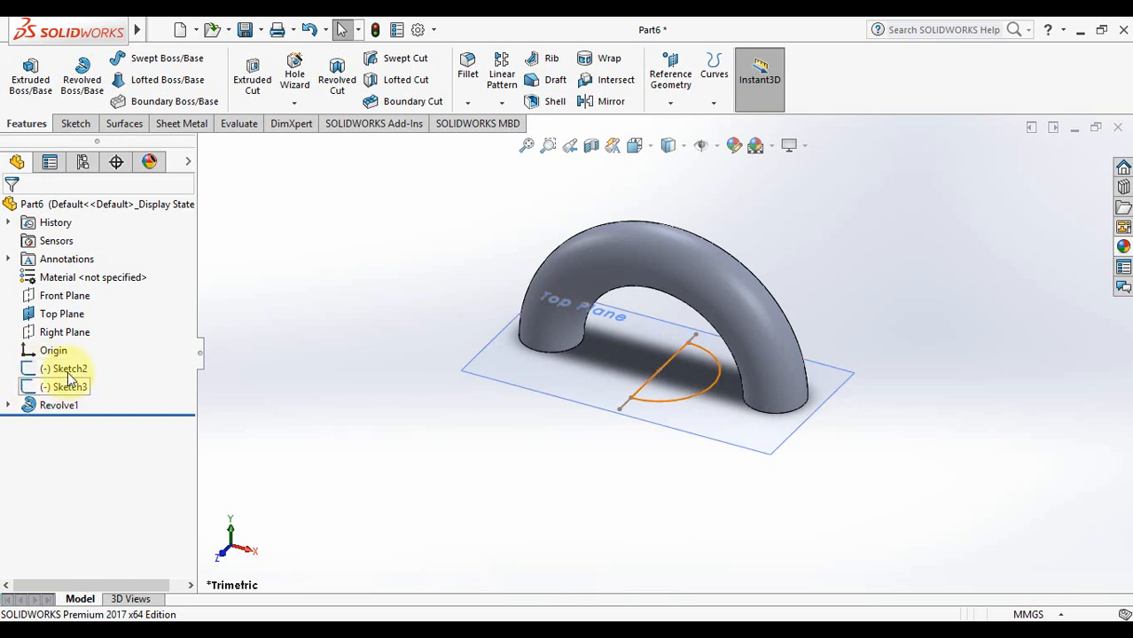
pyautogui.click(8, 405)
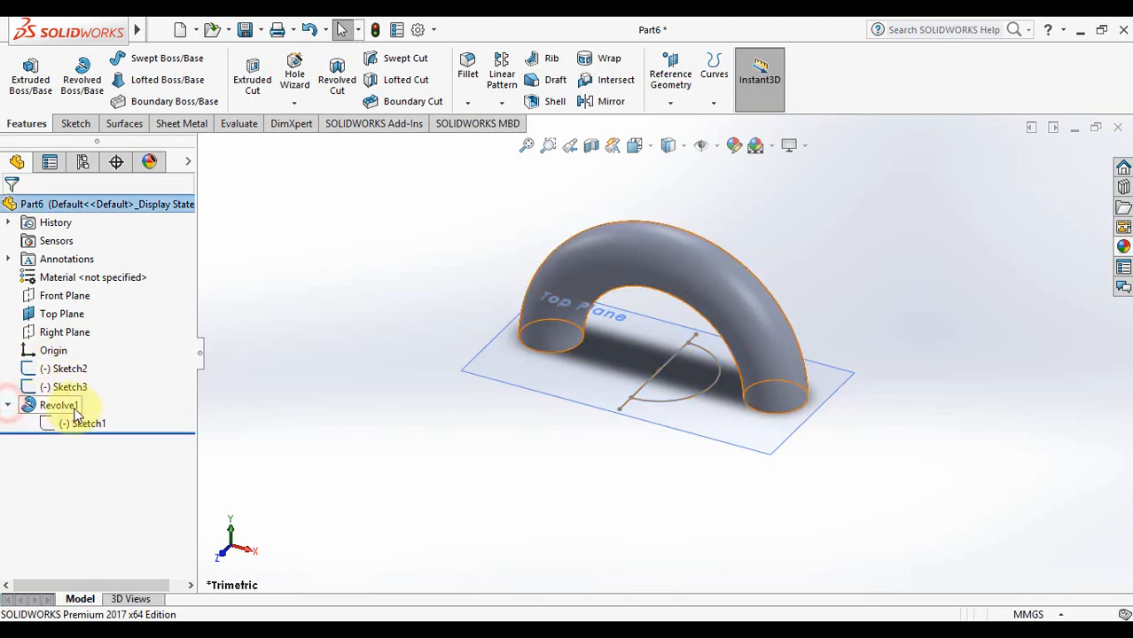
pyautogui.click(8, 406)
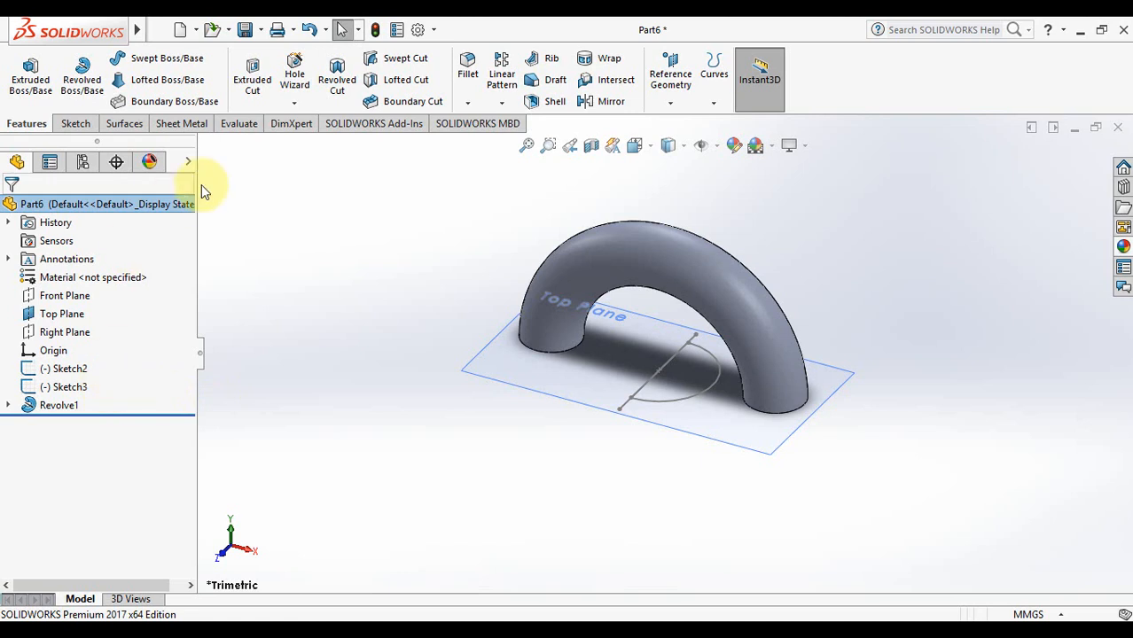
pyautogui.click(268, 324)
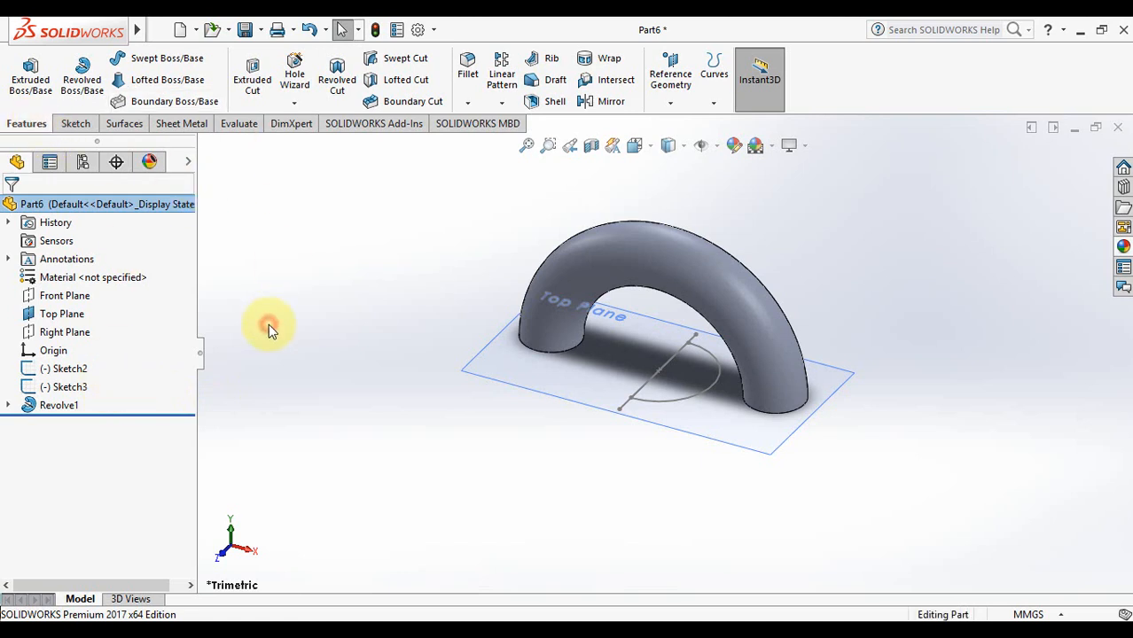
# Revolve the half-circle 360° around Line1 of Sketch2 to add a sphere (Revolve2)
pyautogui.click(82, 88)
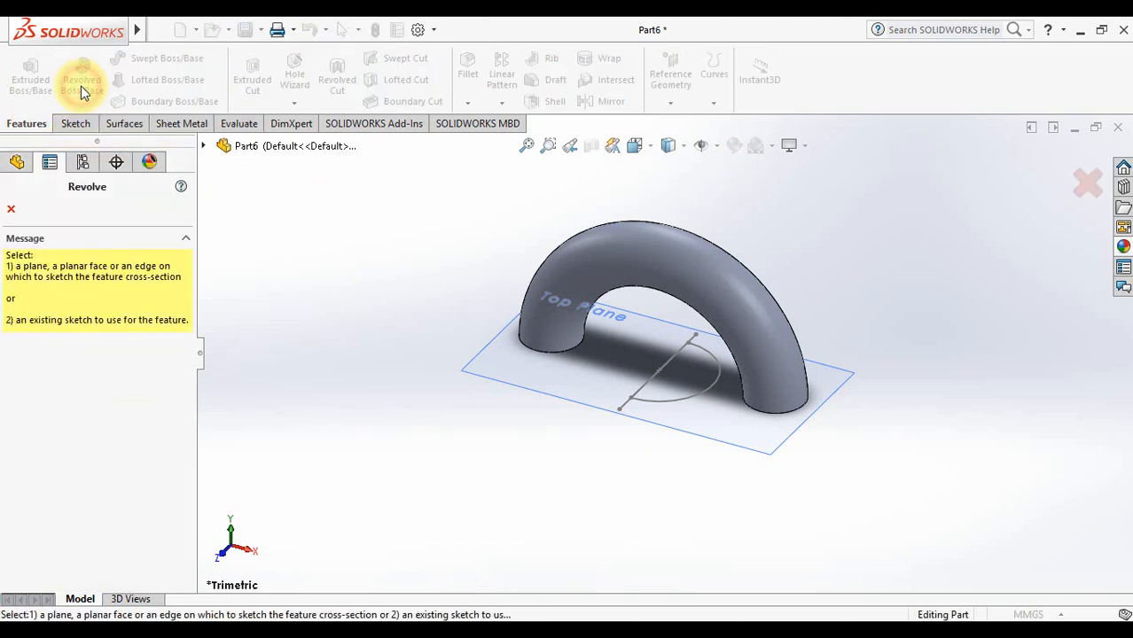
pyautogui.click(706, 394)
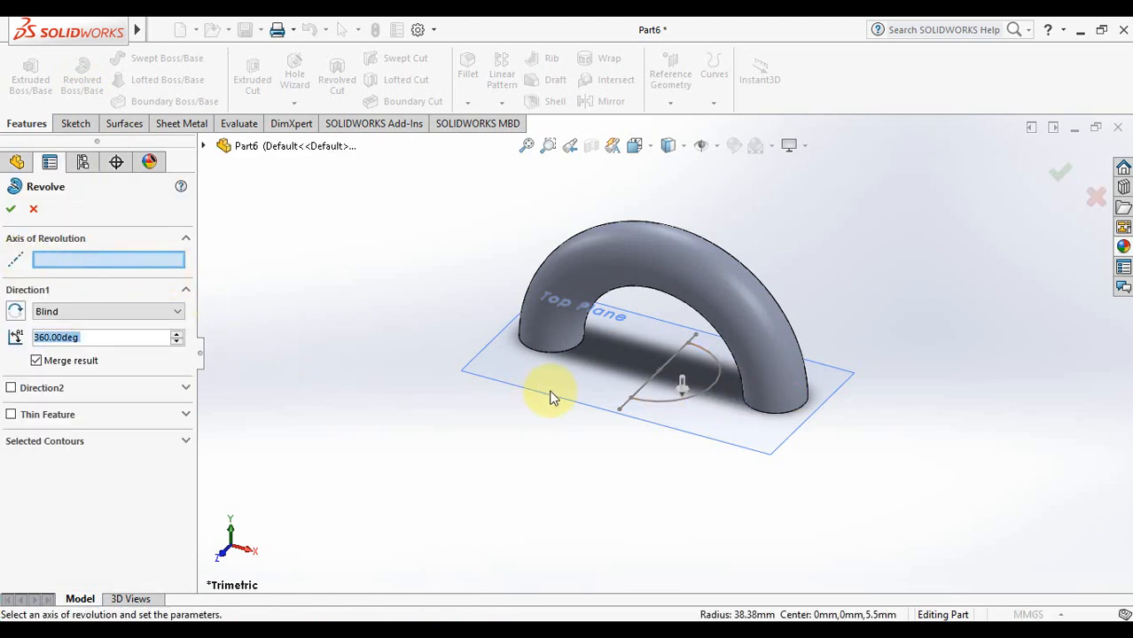
pyautogui.click(624, 405)
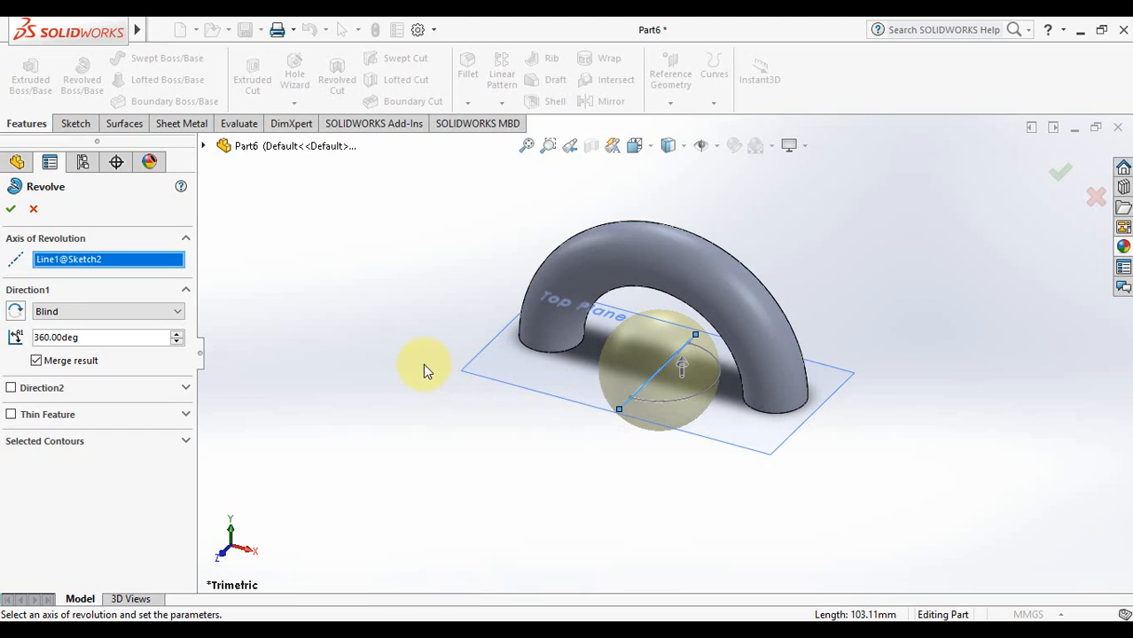
pyautogui.doubleClick(95, 337)
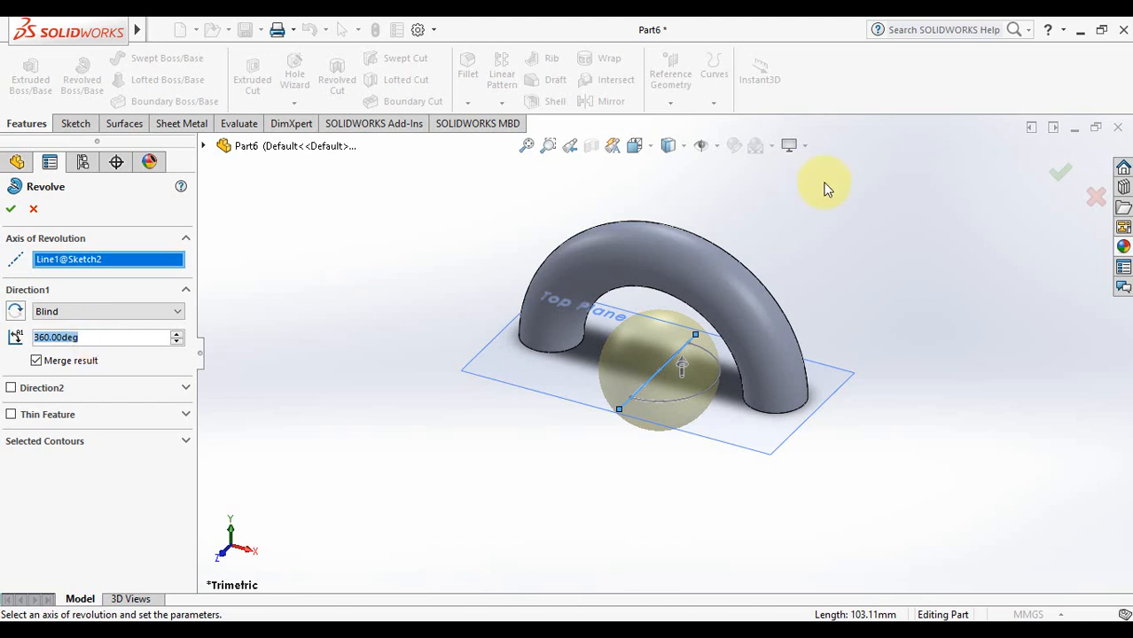
pyautogui.click(1061, 176)
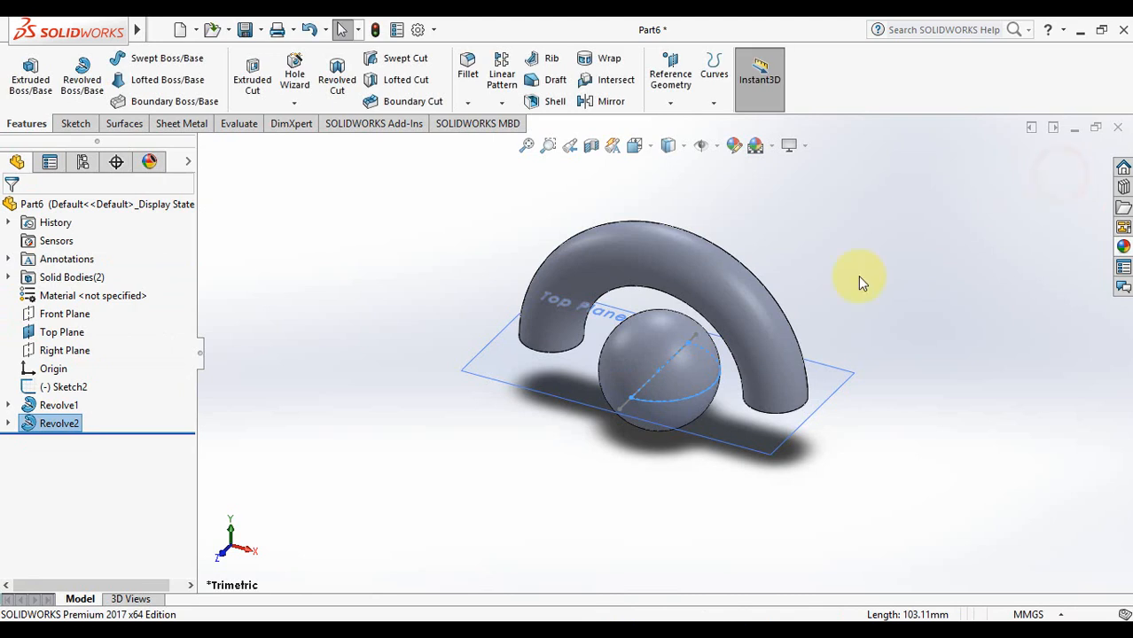
# Hide the Top Plane and the Sketch2 line in the model
pyautogui.click(75, 341)
pyautogui.click(112, 311)
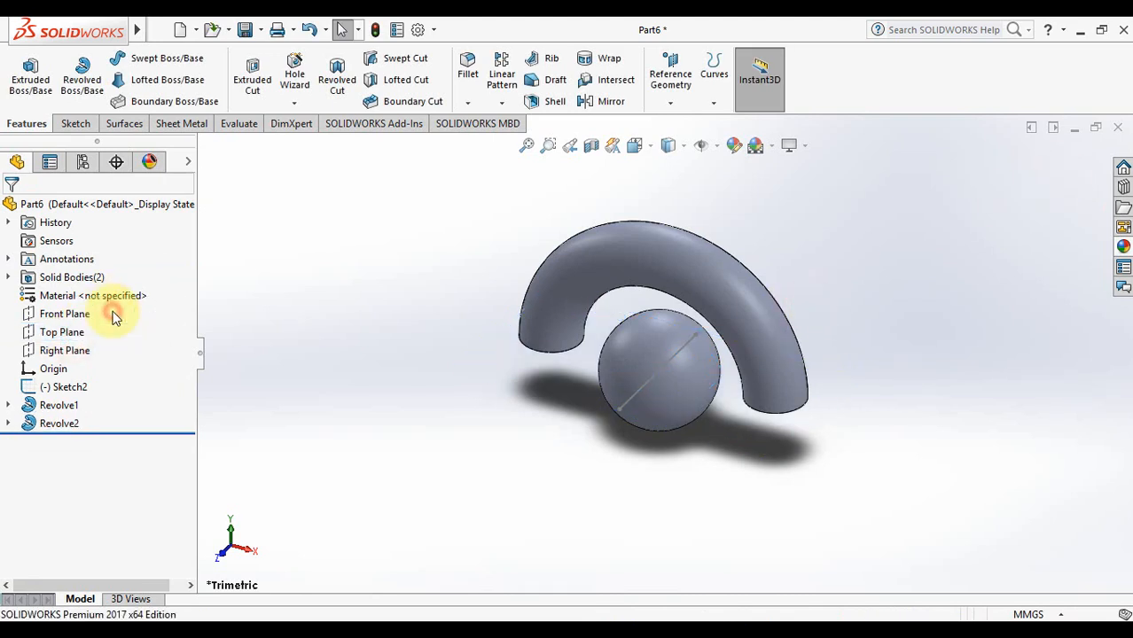
pyautogui.click(75, 390)
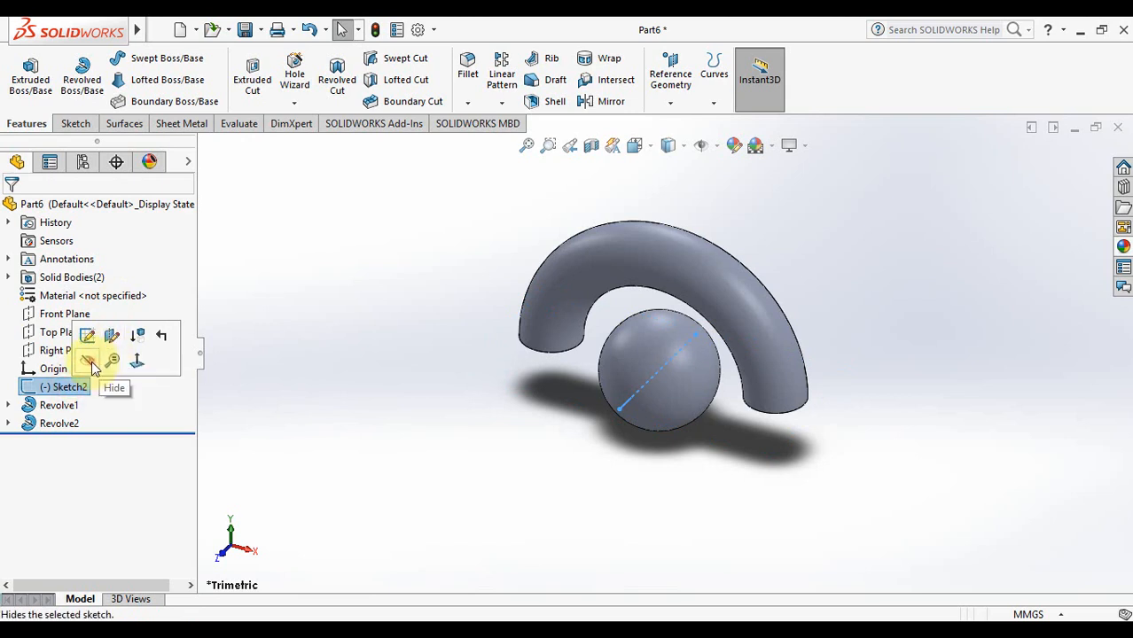
pyautogui.click(90, 362)
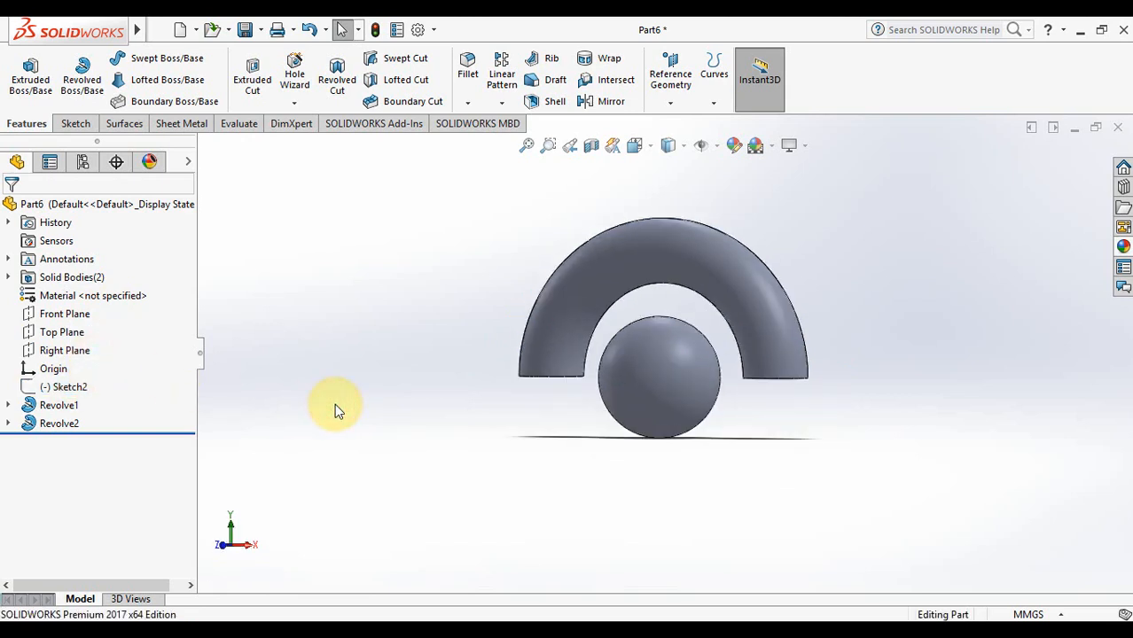
# Rotate the view with the arrow keys to inspect the arch and sphere
pyautogui.press('Left')
pyautogui.press('Right')
pyautogui.press('Right')
pyautogui.press('Right')
pyautogui.press('Right')
pyautogui.press('Right')
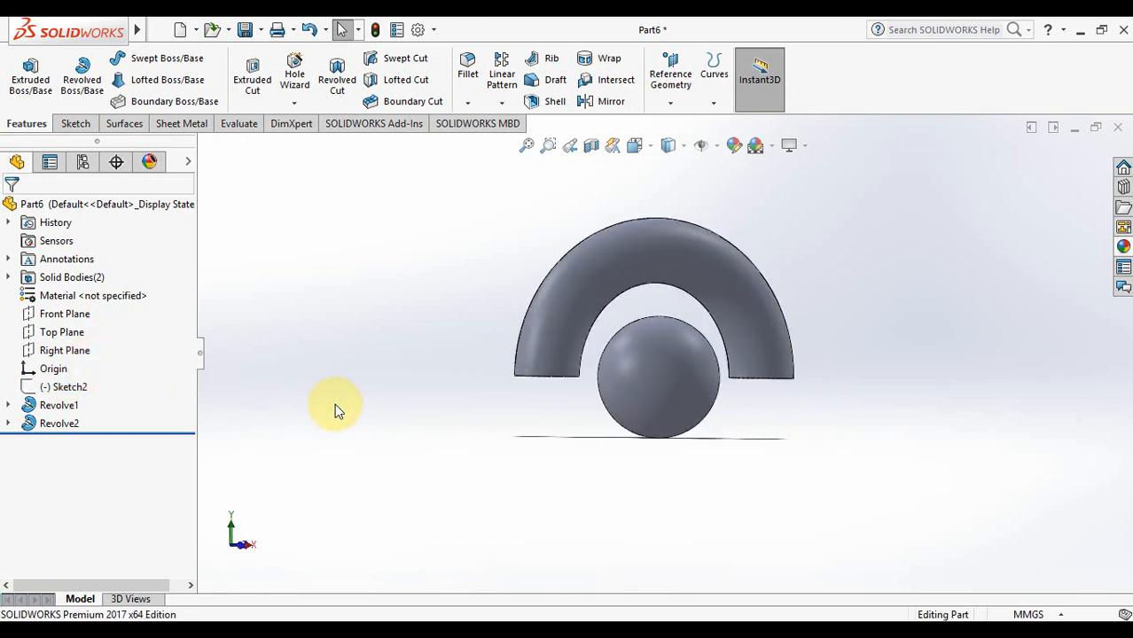
pyautogui.press('Left')
pyautogui.press('Left')
pyautogui.press('Left')
pyautogui.press('Left')
pyautogui.press('Down')
pyautogui.press('Down')
pyautogui.press('Up')
pyautogui.press('Up')
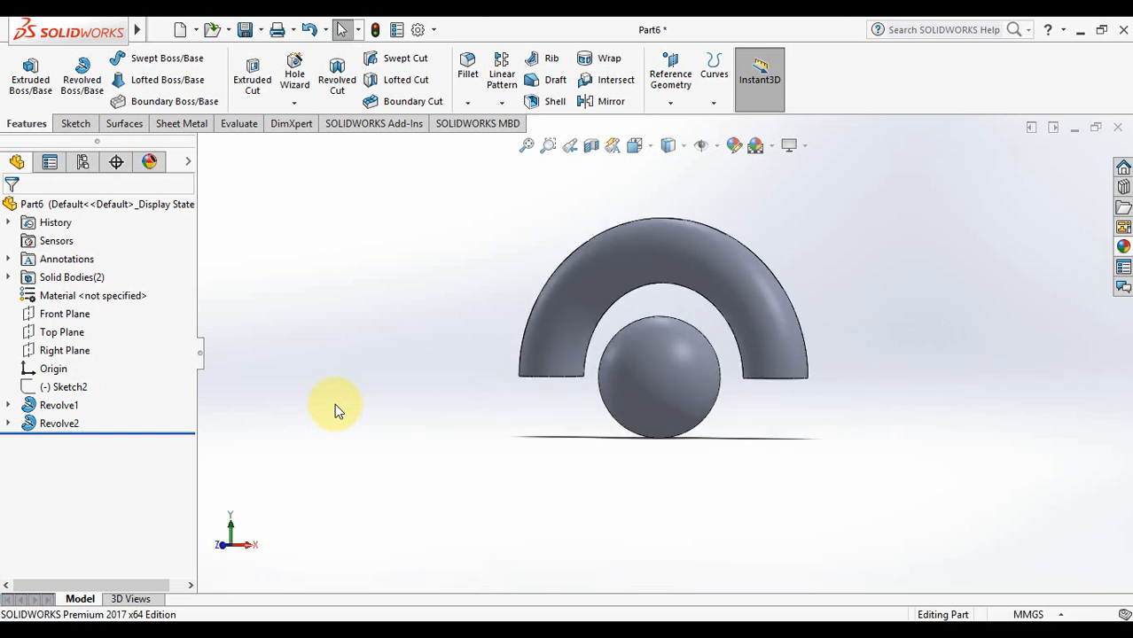
pyautogui.press('Right')
pyautogui.press('Right')
pyautogui.press('Right')
pyautogui.press('Right')
pyautogui.press('Left')
pyautogui.press('Left')
pyautogui.press('Left')
pyautogui.press('Left')
pyautogui.press('Left')
pyautogui.press('Down')
pyautogui.press('Down')
pyautogui.press('Down')
pyautogui.press('Up')
pyautogui.press('Right')
pyautogui.press('Right')
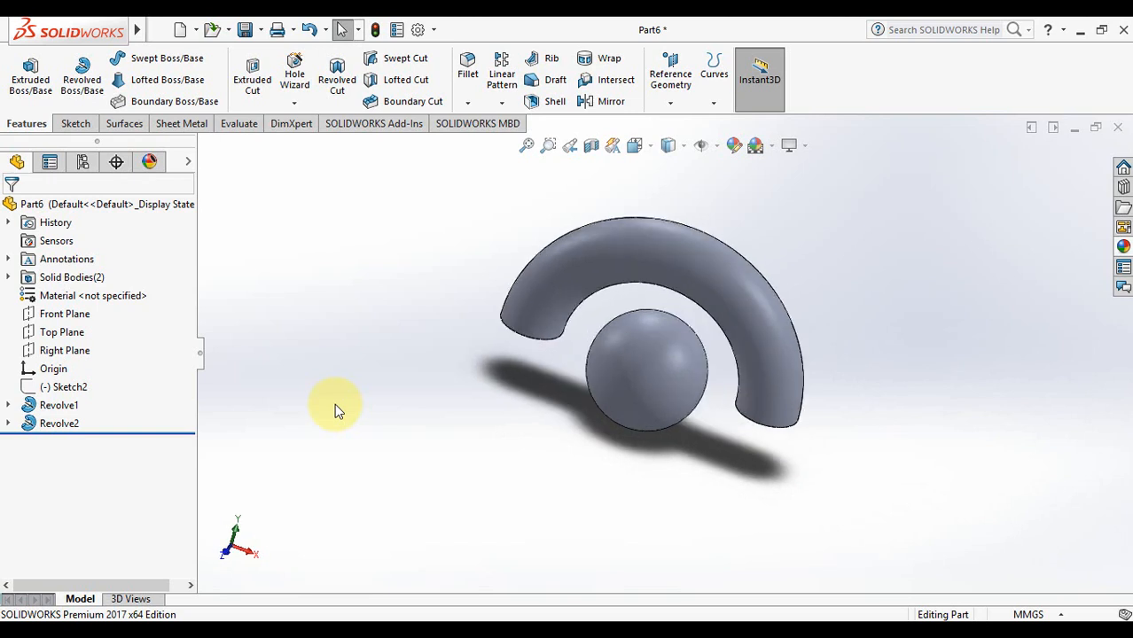
pyautogui.press('Left')
pyautogui.press('Down')
pyautogui.press('Up')
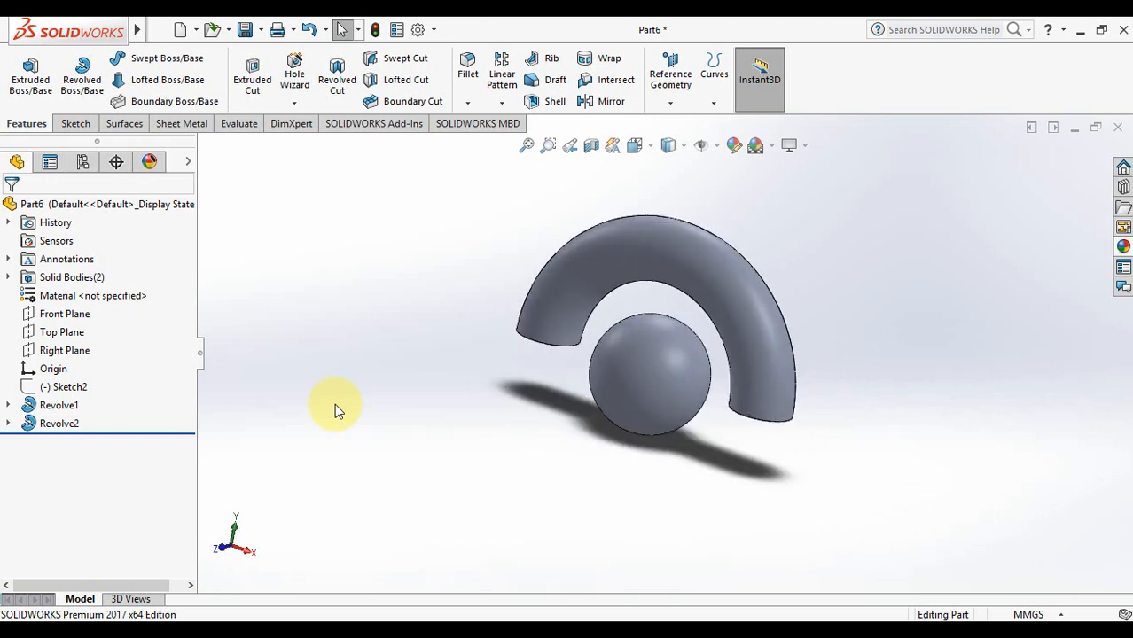
pyautogui.press('Left')
pyautogui.press('Down')
pyautogui.press('Right')
pyautogui.press('Right')
pyautogui.press('Up')
pyautogui.press('Up')
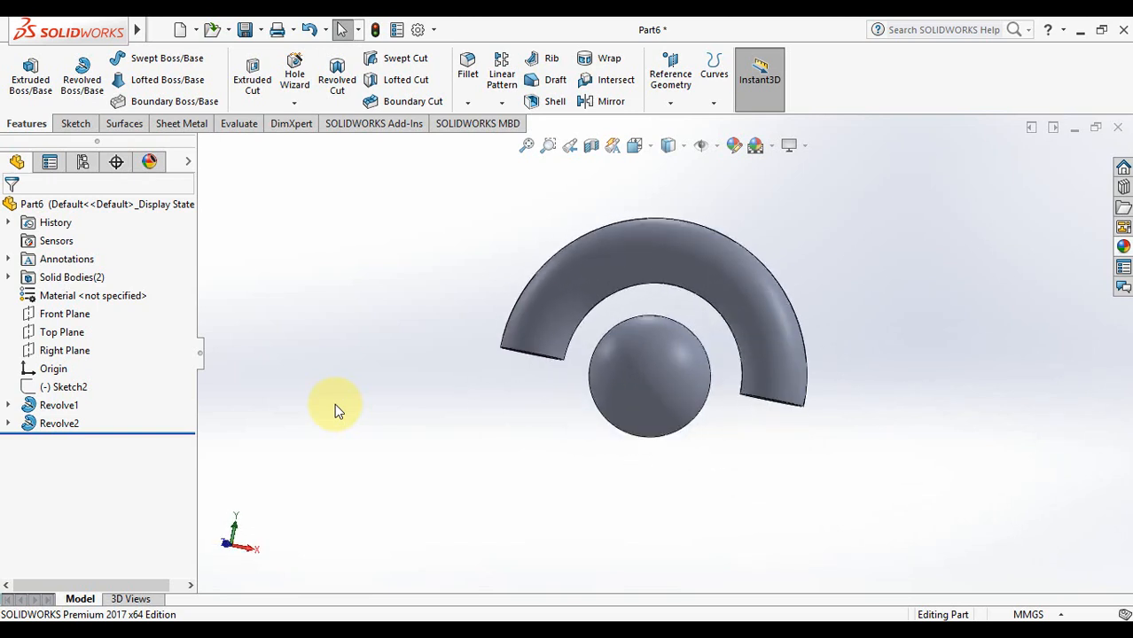
pyautogui.press('Down')
pyautogui.press('Left')
pyautogui.press('Down')
pyautogui.press('Left')
pyautogui.press('Right')
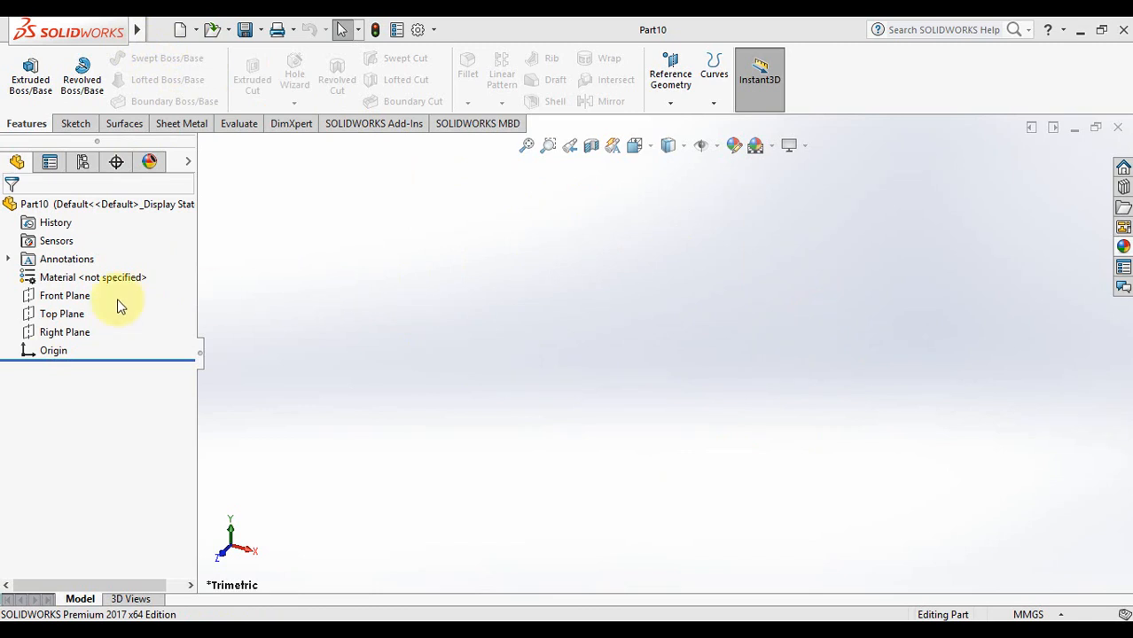
# Show the Top Plane and Front Plane in Part10 and bring up the sketching commands
pyautogui.click(63, 317)
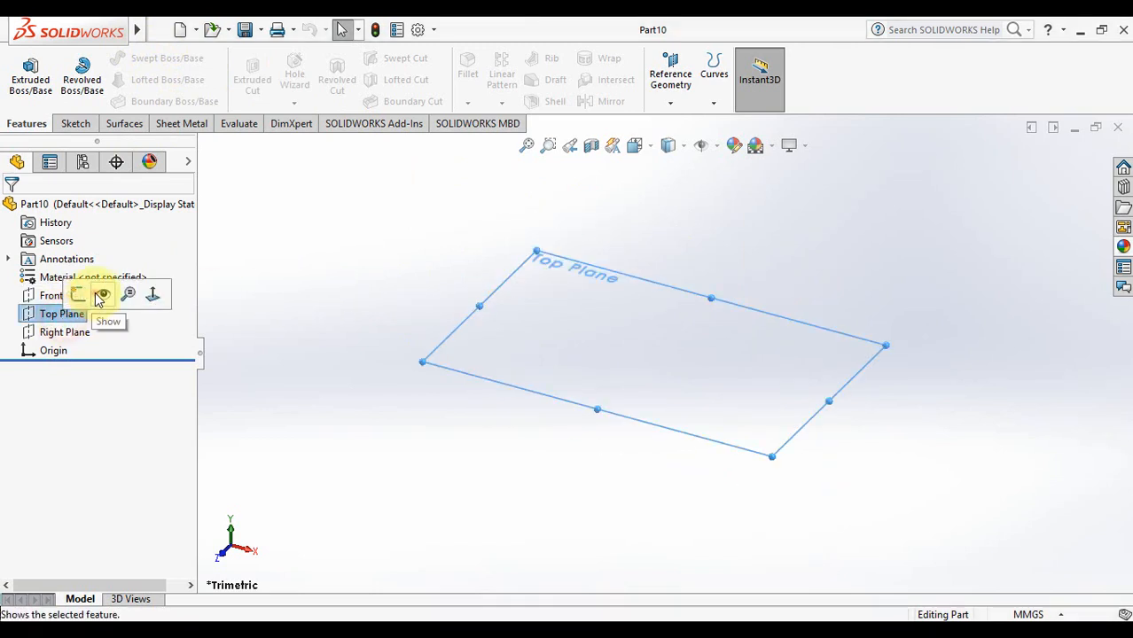
pyautogui.click(102, 295)
pyautogui.click(55, 295)
pyautogui.click(98, 273)
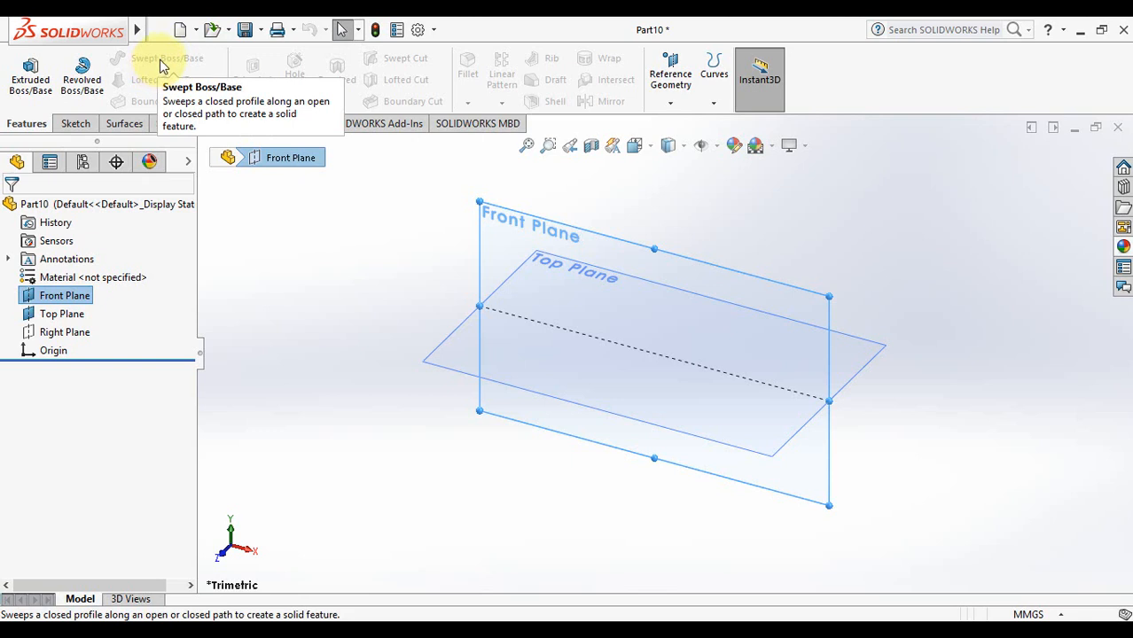
pyautogui.click(81, 122)
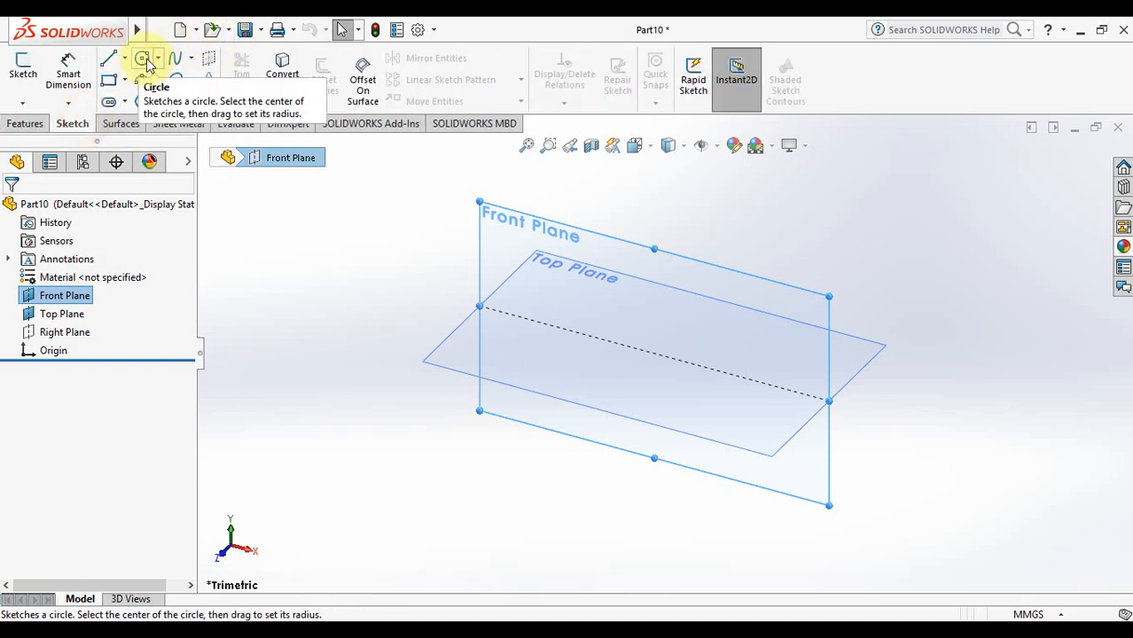
# Face the Front Plane and sketch an open five-segment zigzag starting on the horizontal axis
pyautogui.rightClick(486, 227)
pyautogui.click(601, 195)
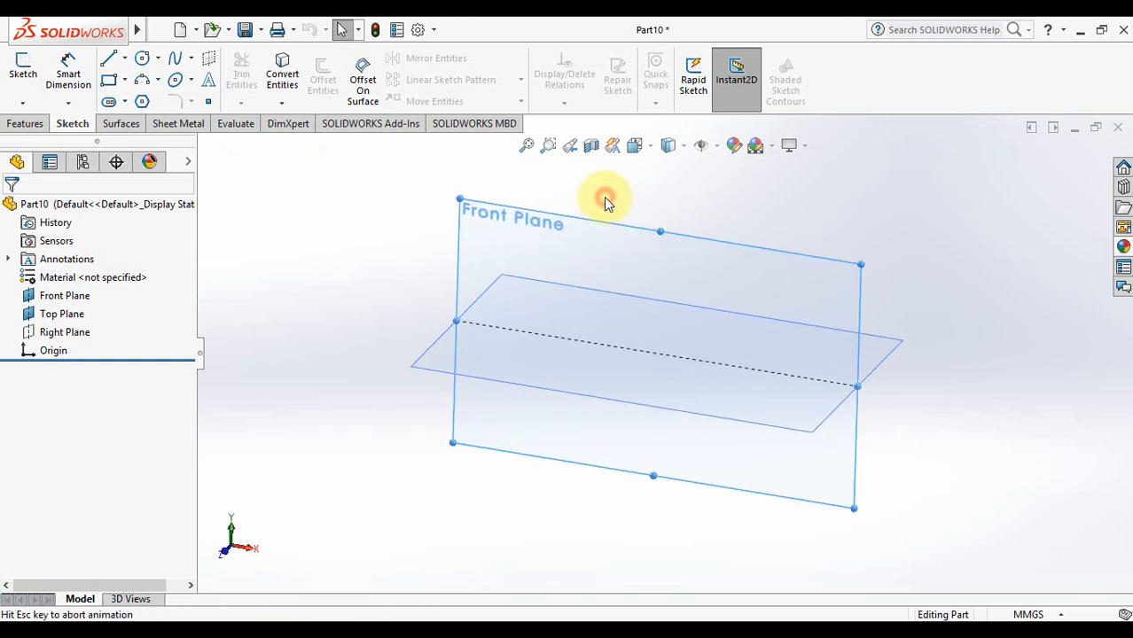
pyautogui.click(109, 58)
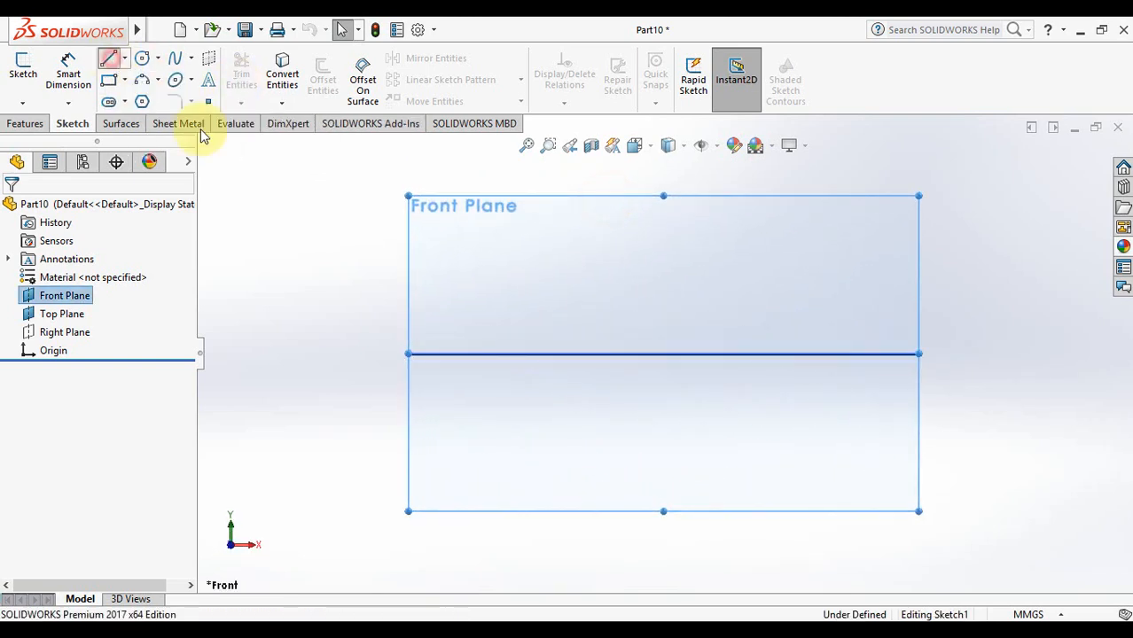
pyautogui.click(466, 353)
pyautogui.click(569, 250)
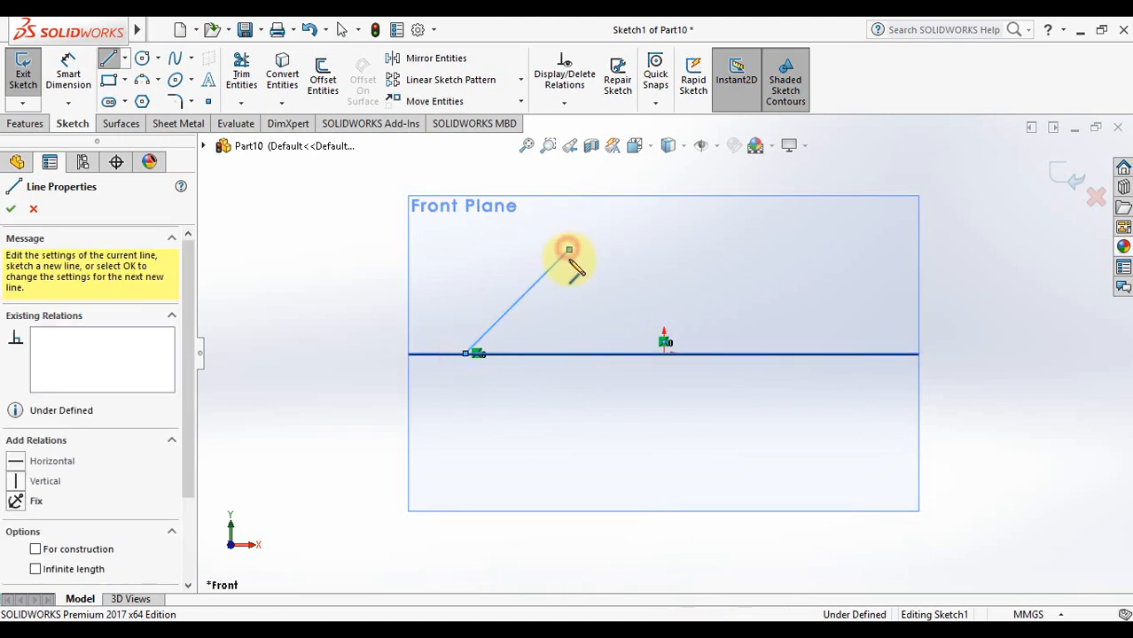
pyautogui.click(611, 473)
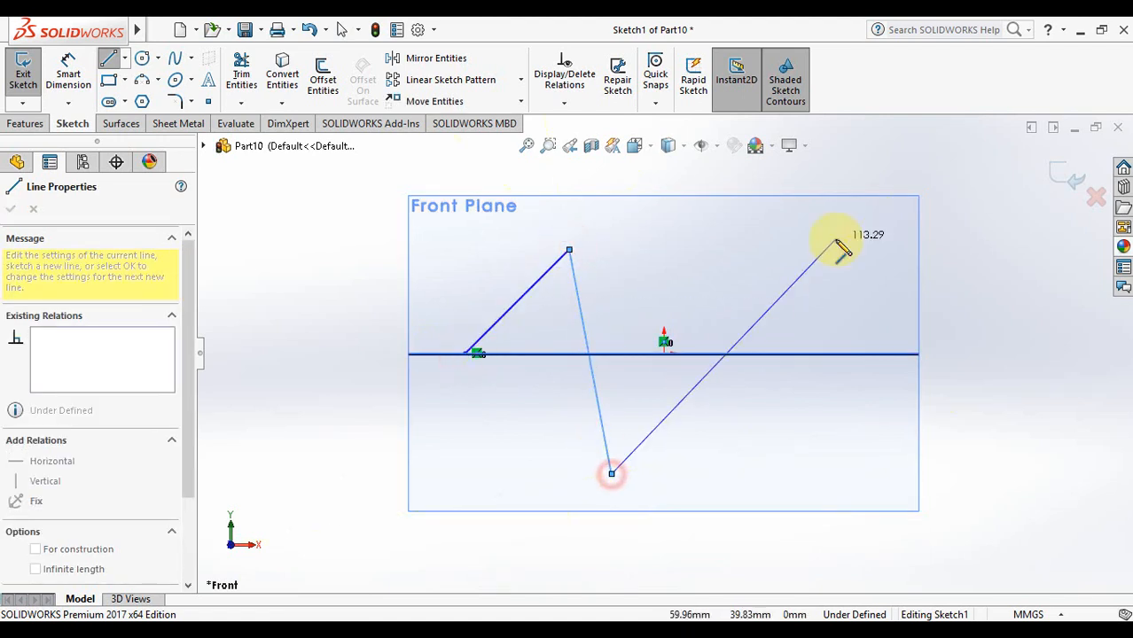
pyautogui.click(869, 286)
pyautogui.click(909, 435)
pyautogui.doubleClick(1069, 417)
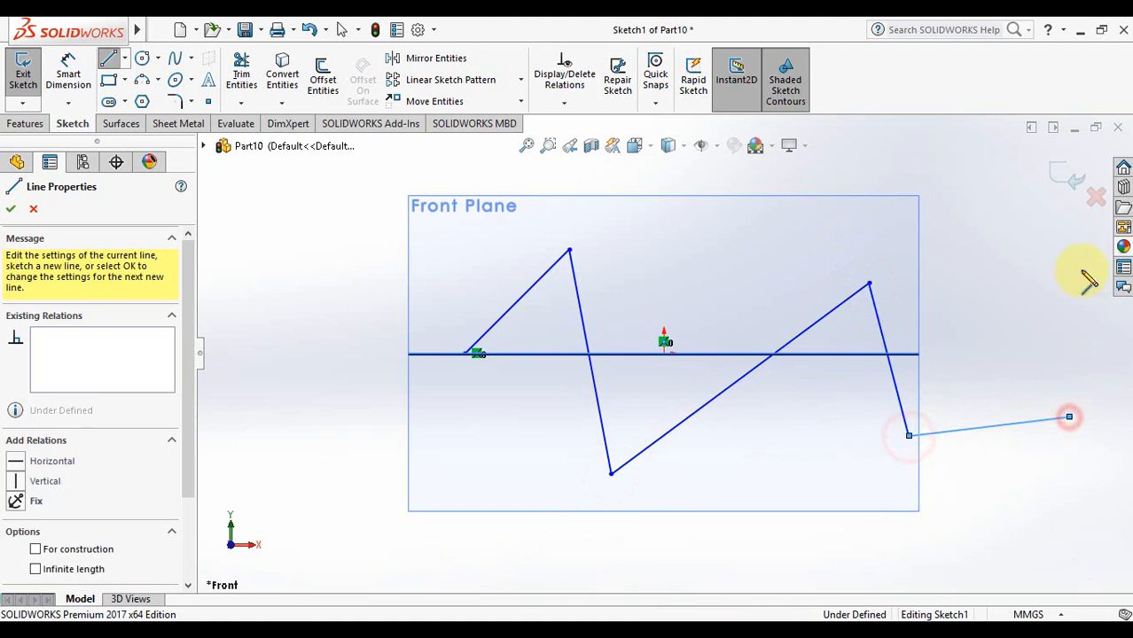
pyautogui.click(1067, 182)
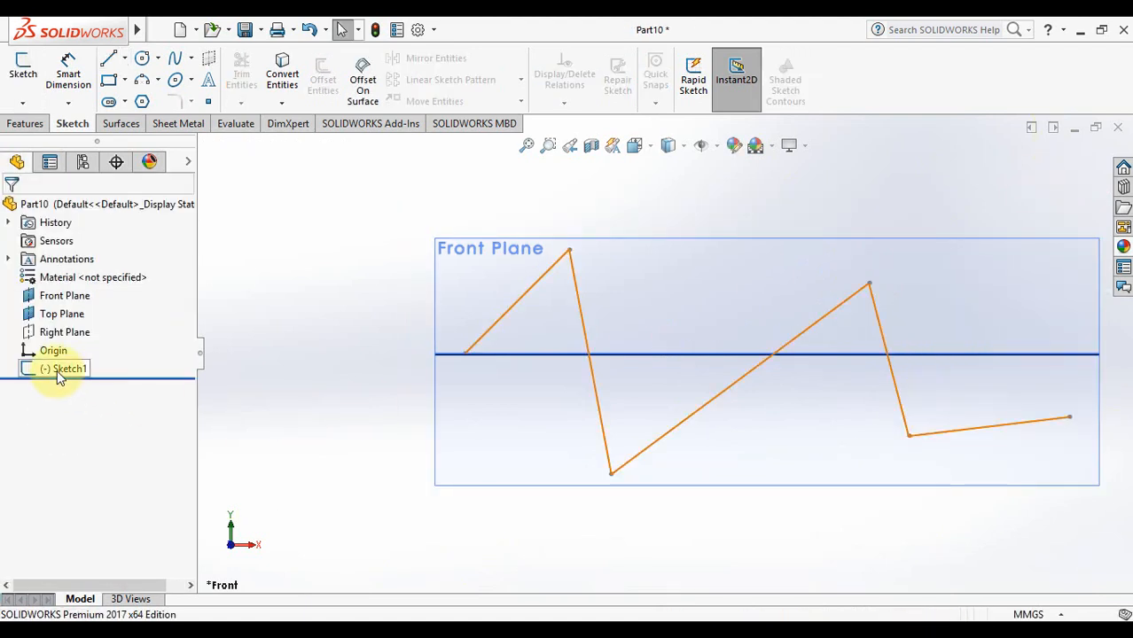
# Hide the Front Plane, zoom to fit, and tilt the view from above
pyautogui.click(53, 296)
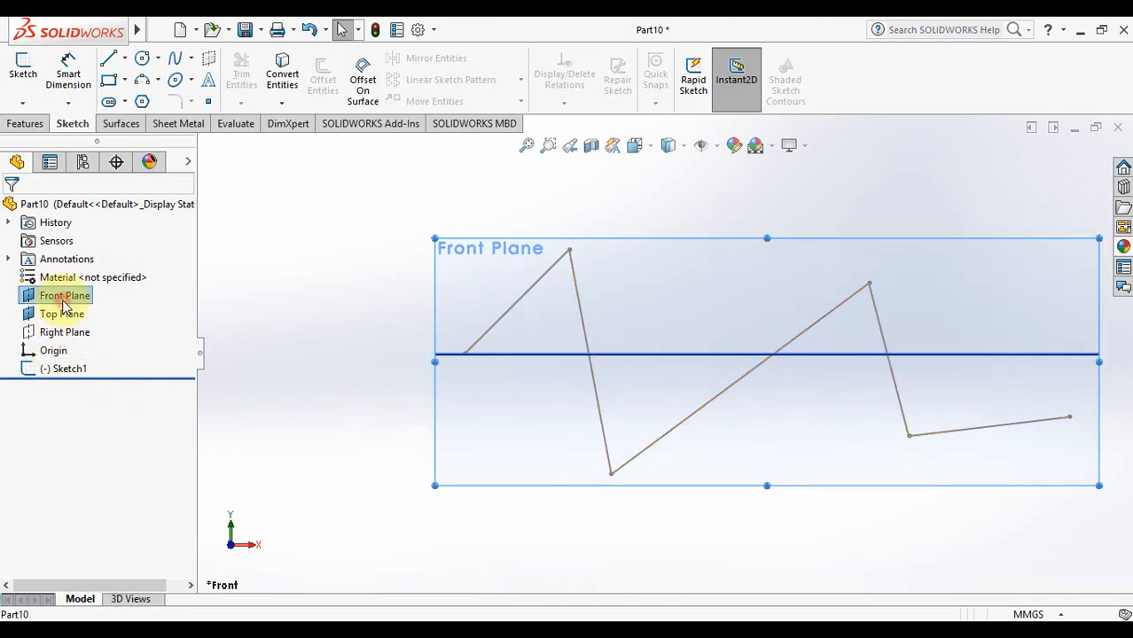
pyautogui.click(103, 276)
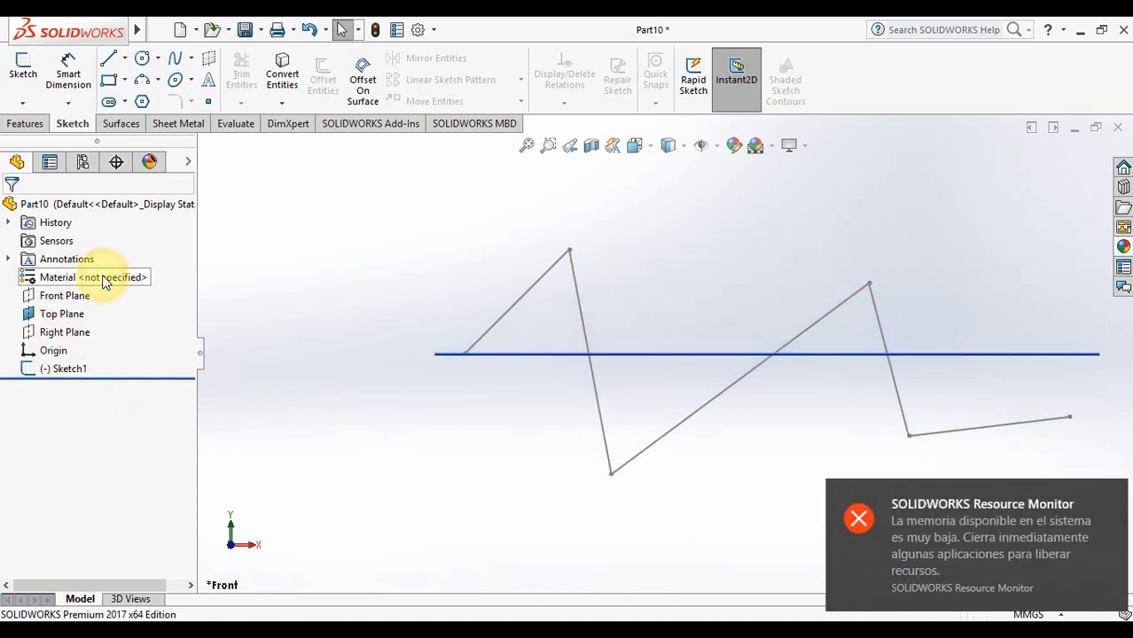
pyautogui.click(526, 146)
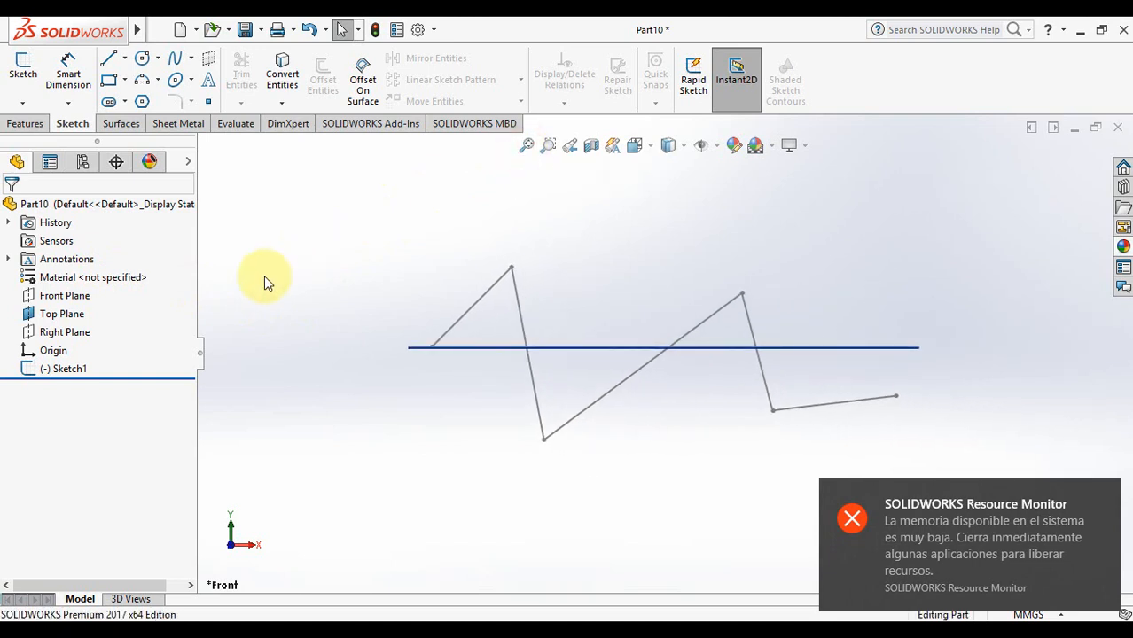
pyautogui.press('Down')
pyautogui.press('Down')
pyautogui.press('Down')
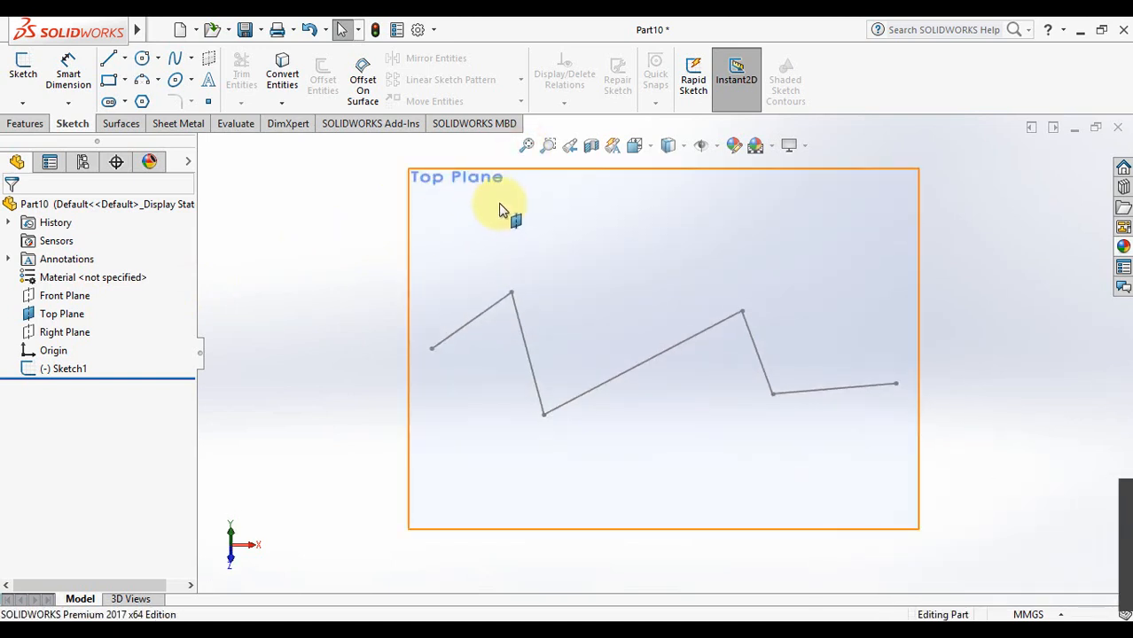
# Sketch a small circle on the Top Plane centred on the zigzag's left endpoint
pyautogui.click(49, 316)
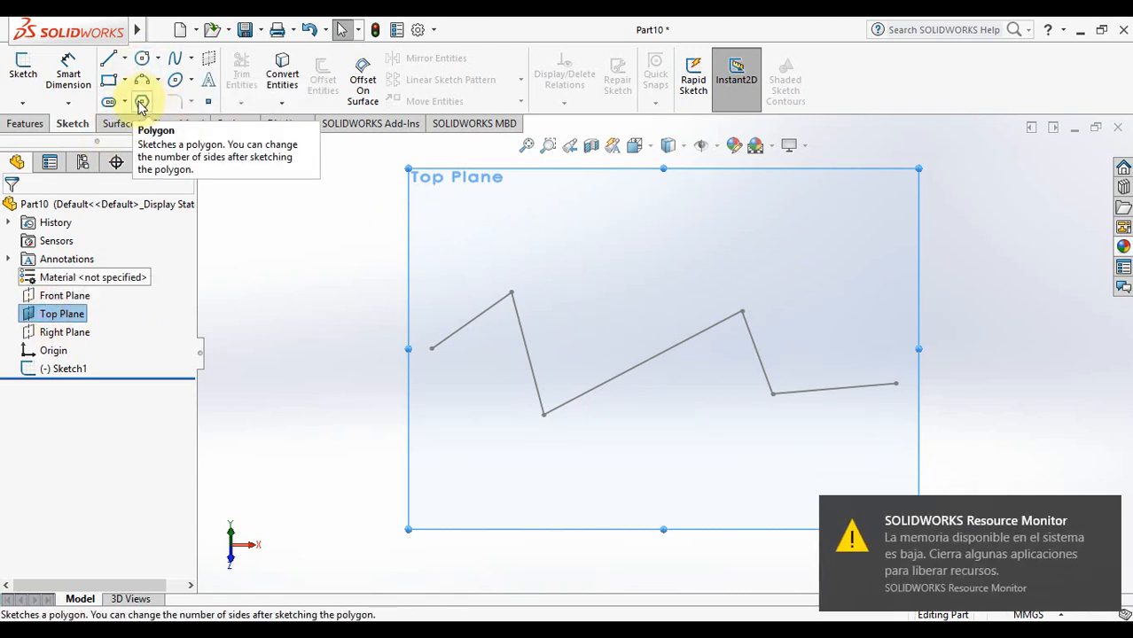
pyautogui.click(142, 60)
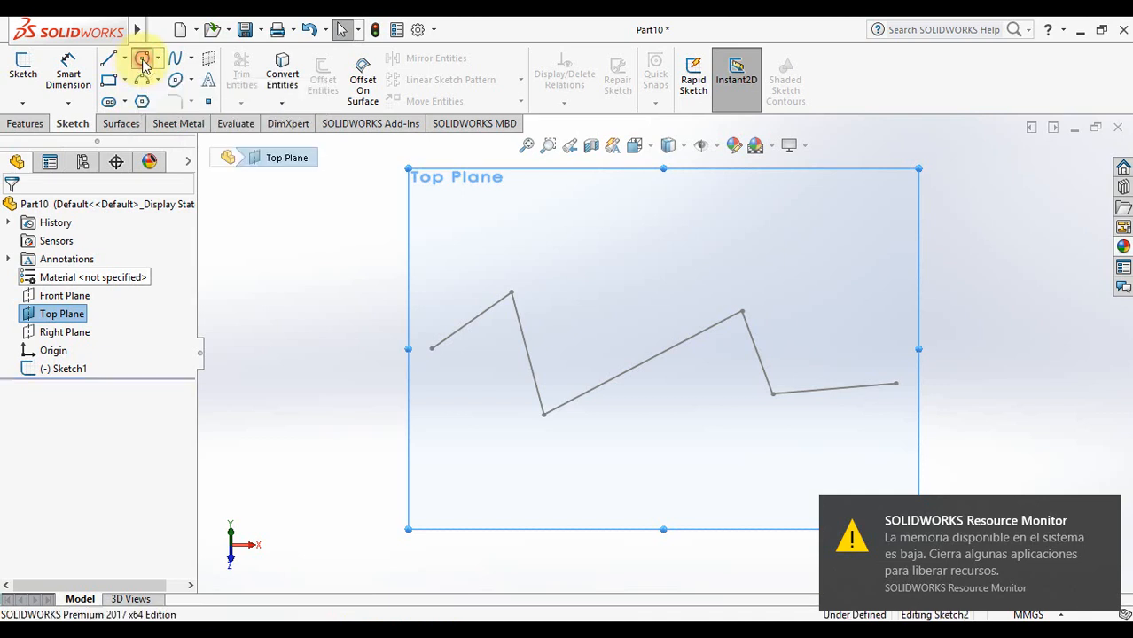
pyautogui.click(432, 348)
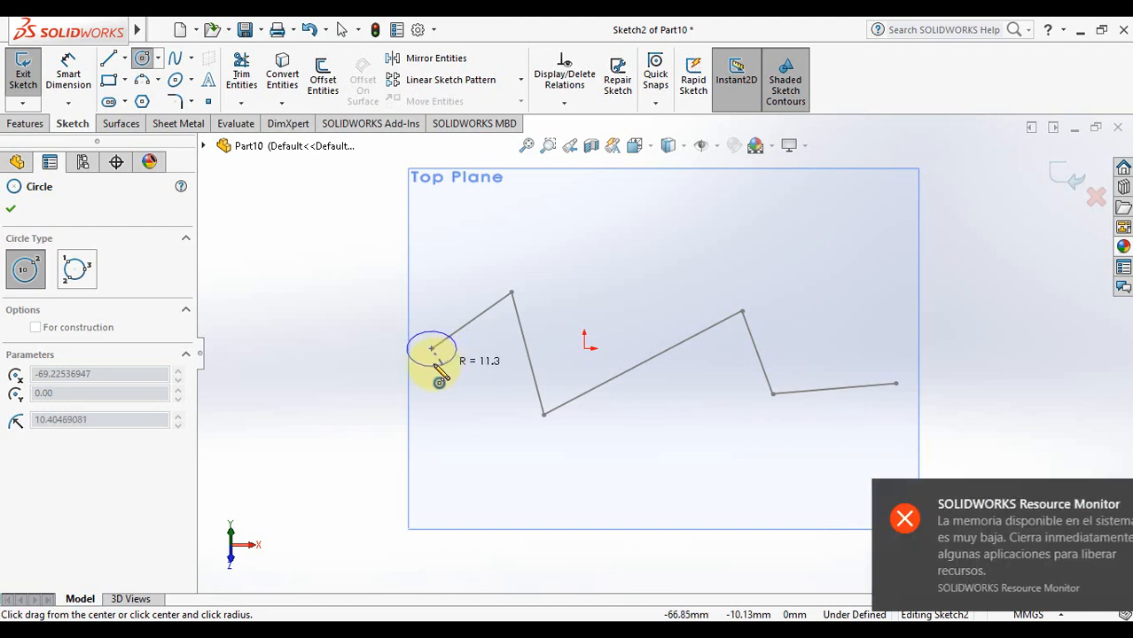
pyautogui.click(436, 365)
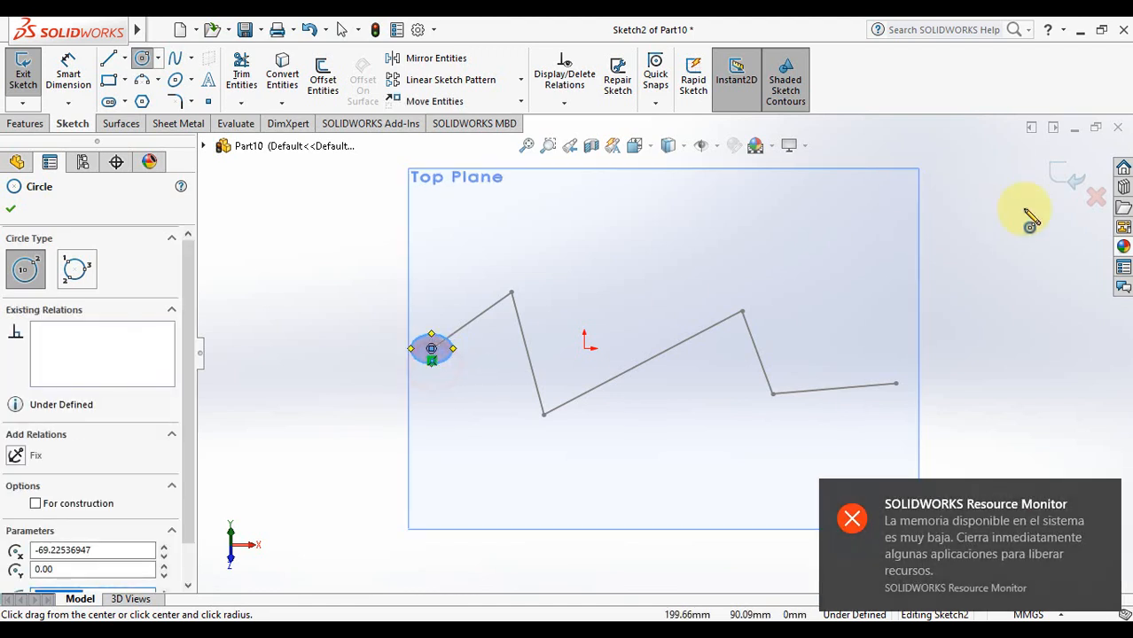
pyautogui.click(1064, 179)
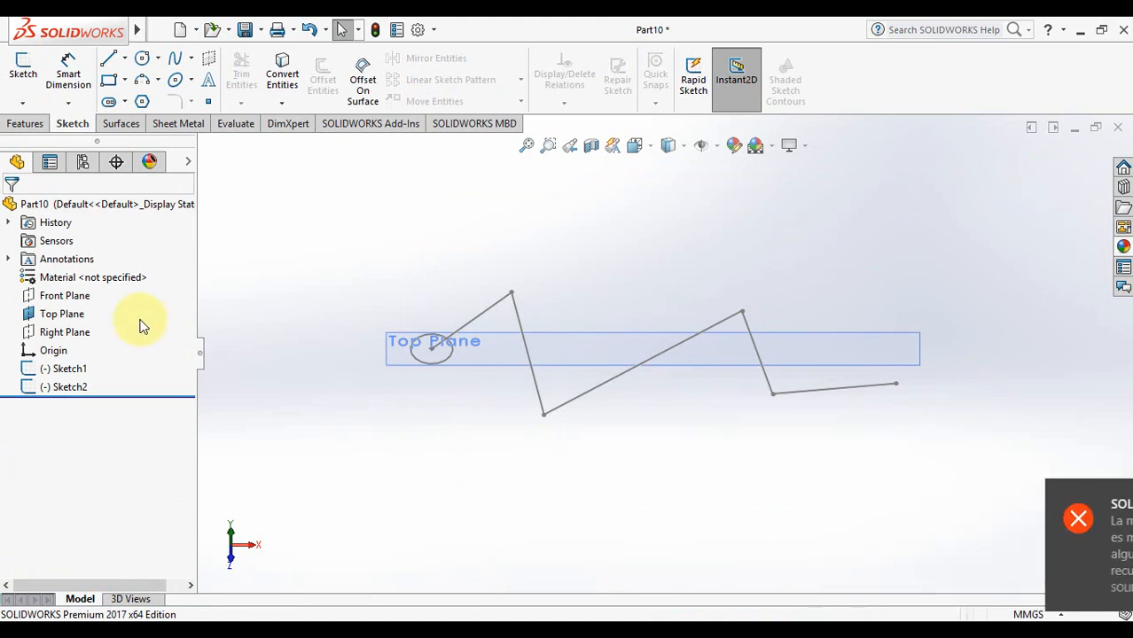
# Hide the Top Plane and check the circle and zigzag from the front view
pyautogui.click(64, 314)
pyautogui.click(111, 283)
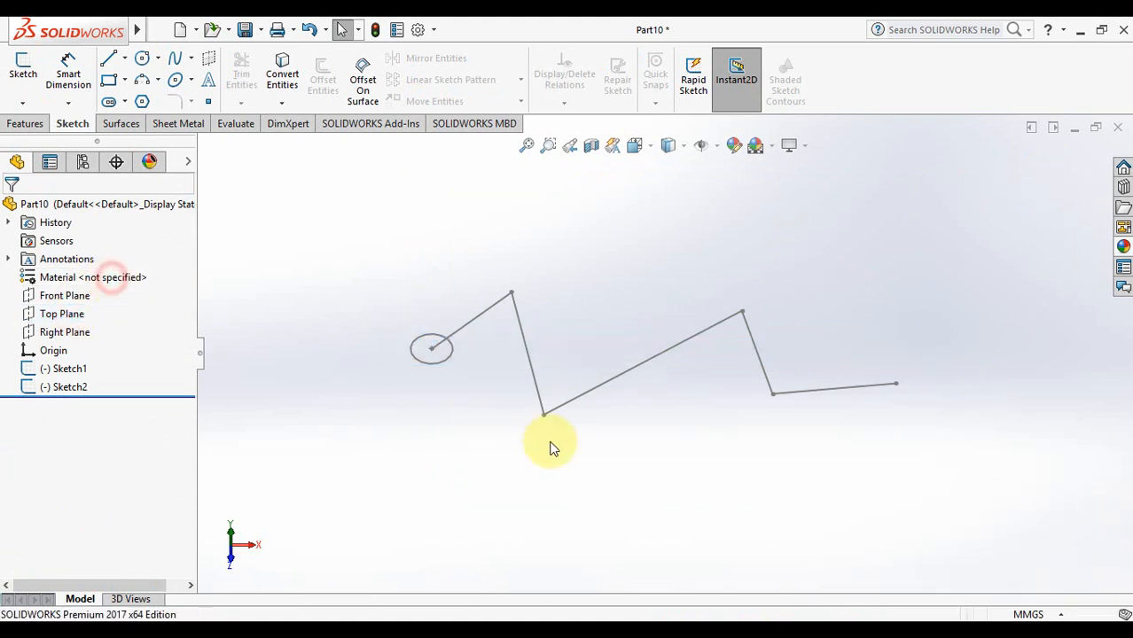
pyautogui.hotkey('ctrl', '1')
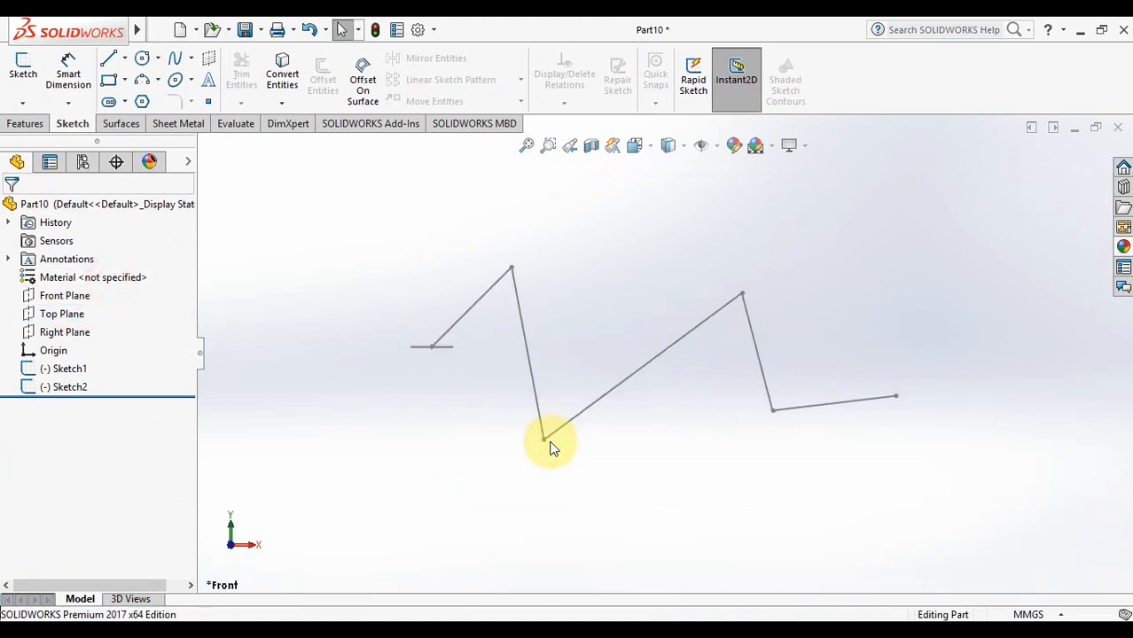
pyautogui.press('Down')
pyautogui.press('Down')
pyautogui.press('Down')
pyautogui.press('Down')
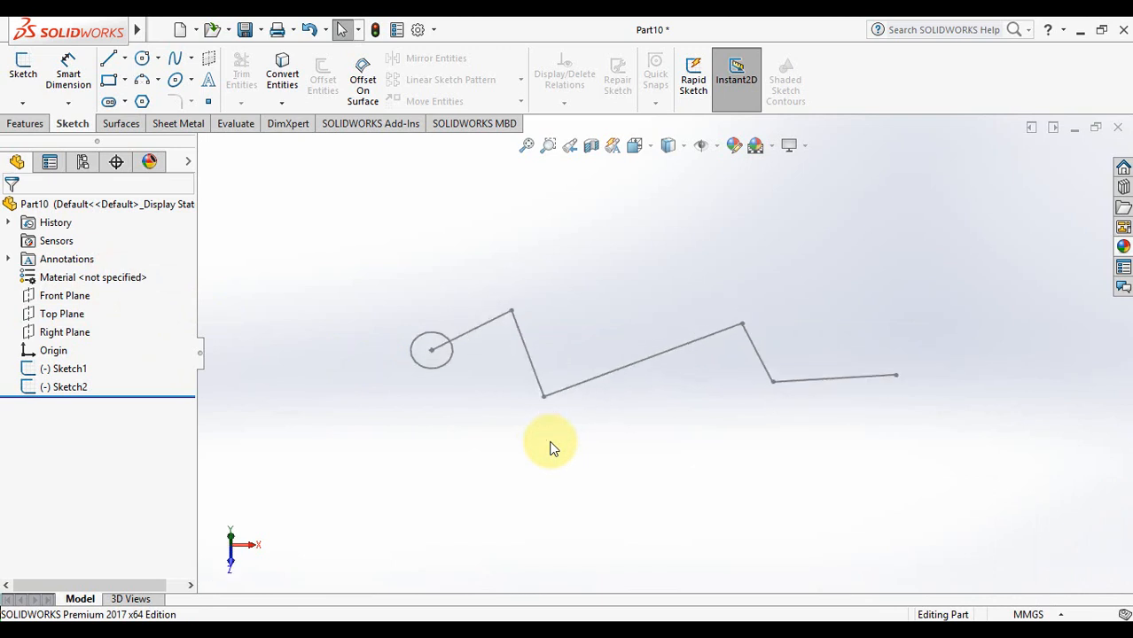
pyautogui.press('Up')
pyautogui.press('Up')
pyautogui.press('Up')
pyautogui.press('Up')
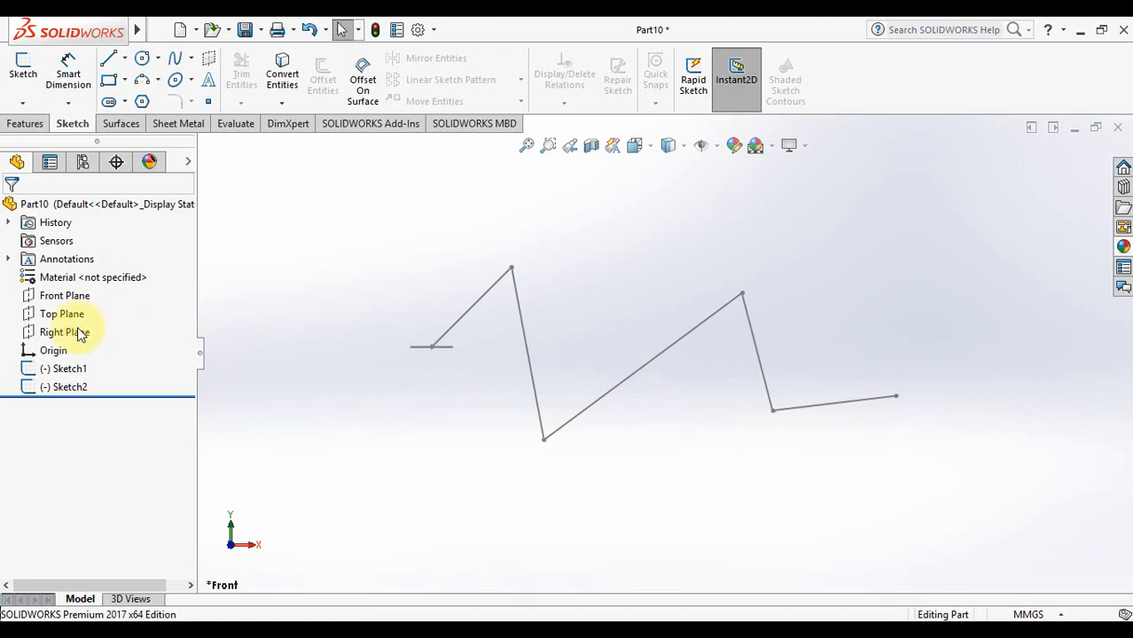
pyautogui.click(26, 124)
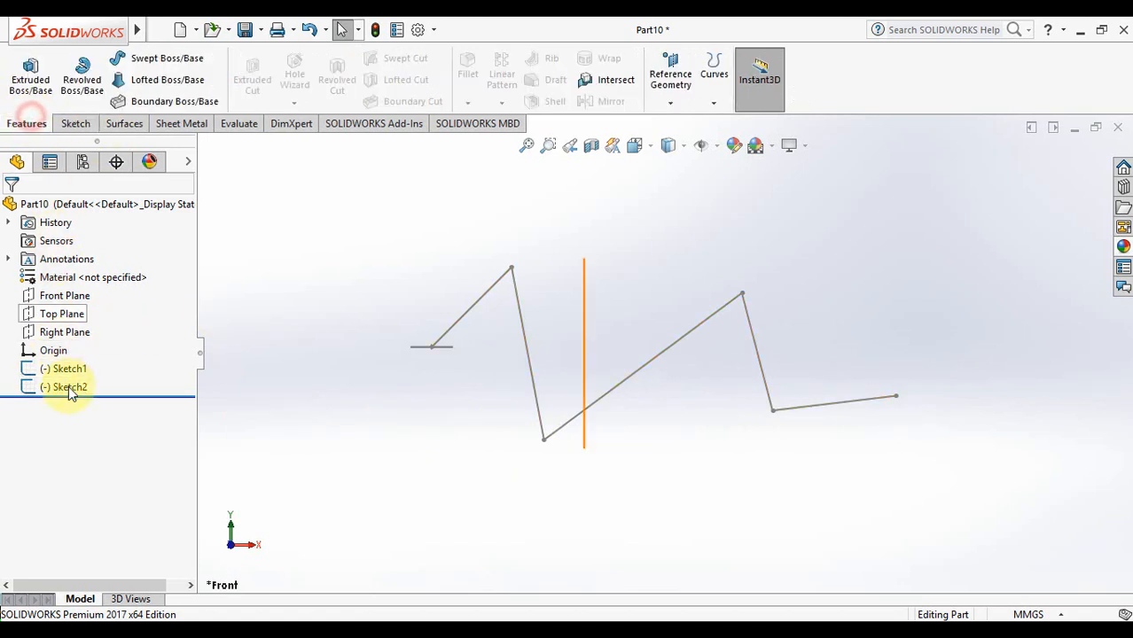
# Start a sweep using the circle as profile and the zigzag as path
pyautogui.click(165, 59)
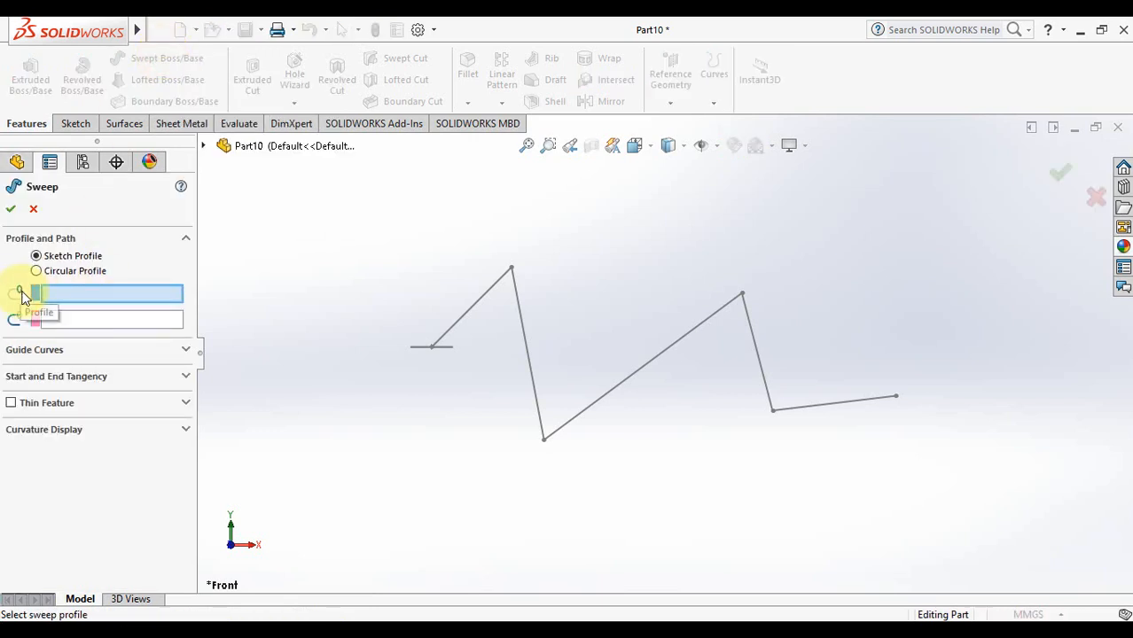
pyautogui.press('Down')
pyautogui.press('Down')
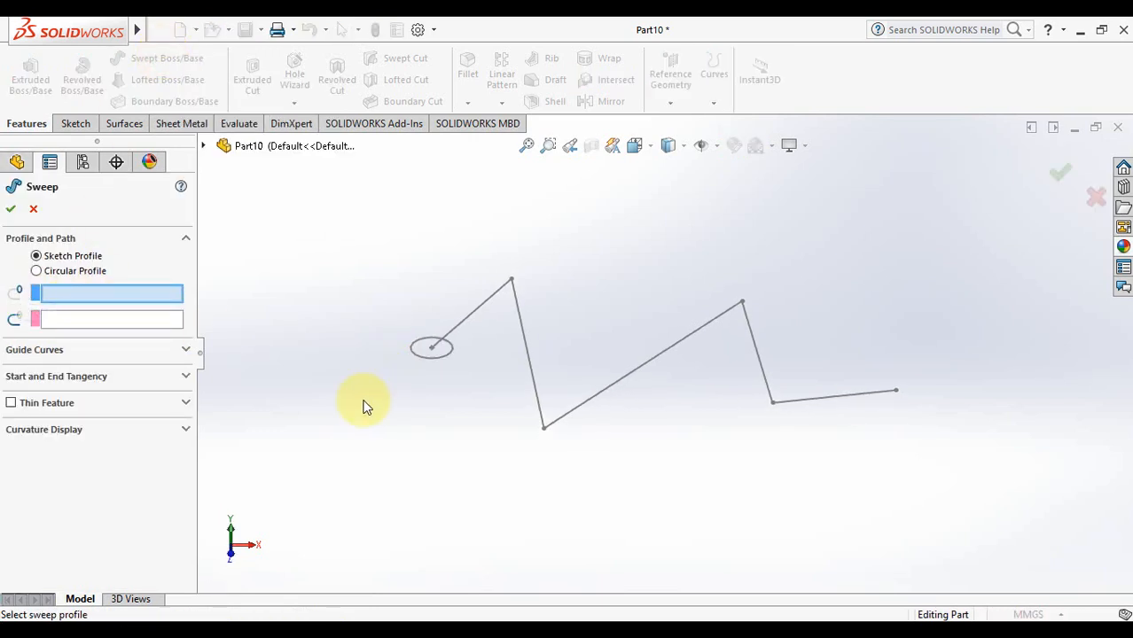
pyautogui.click(424, 359)
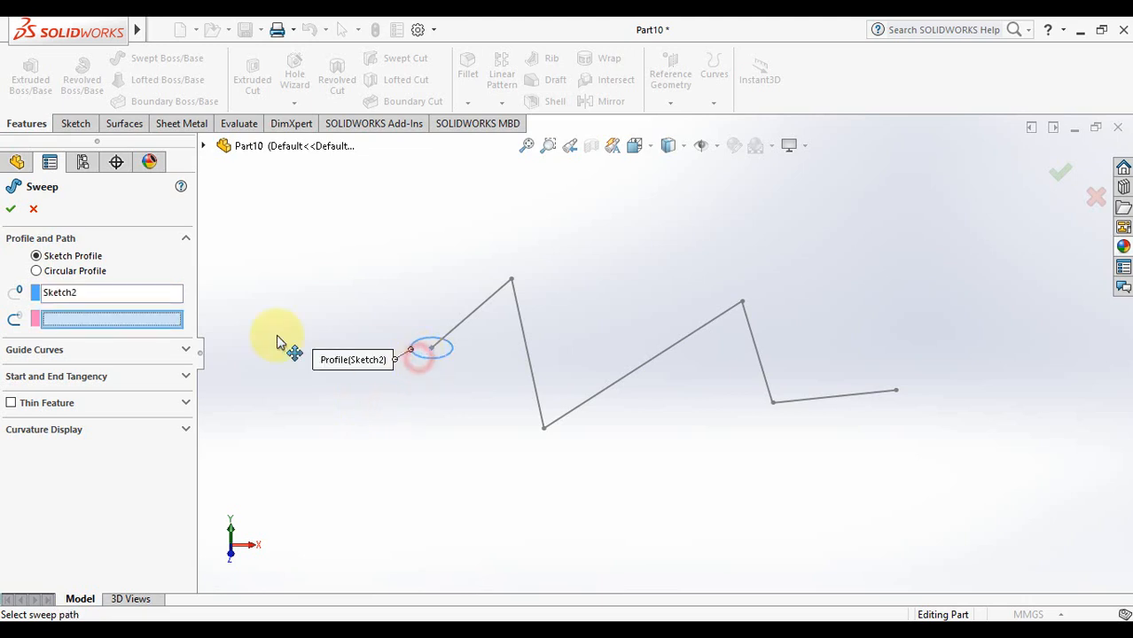
pyautogui.click(477, 310)
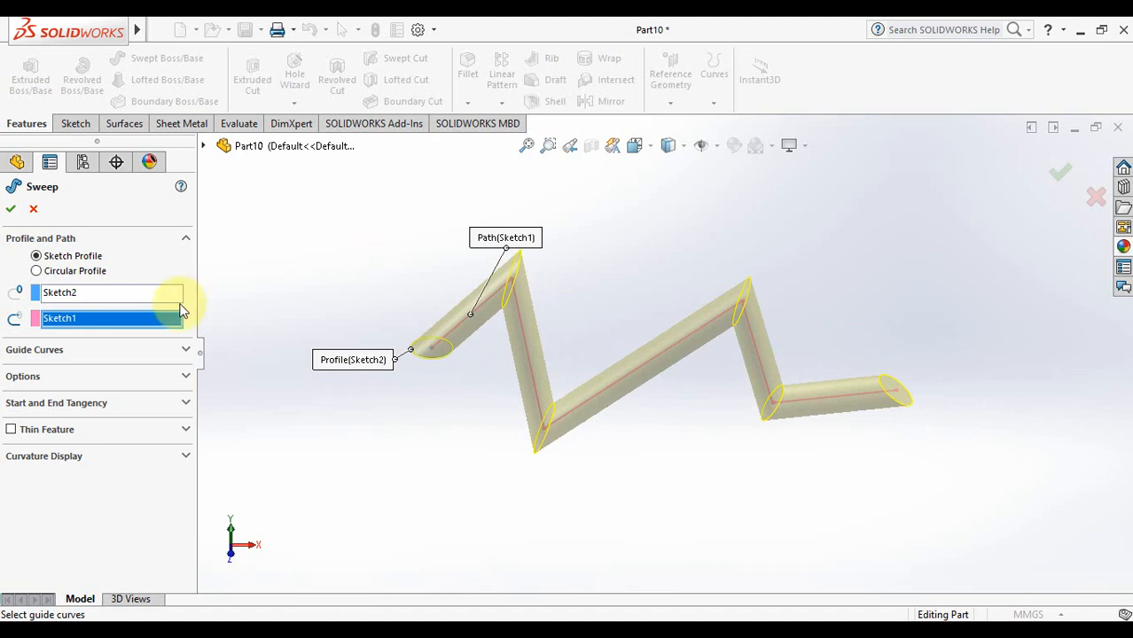
# Try thin-feature thicknesses of 10, 1 and 3 mm, then turn Thin Feature off for a solid tube
pyautogui.click(11, 430)
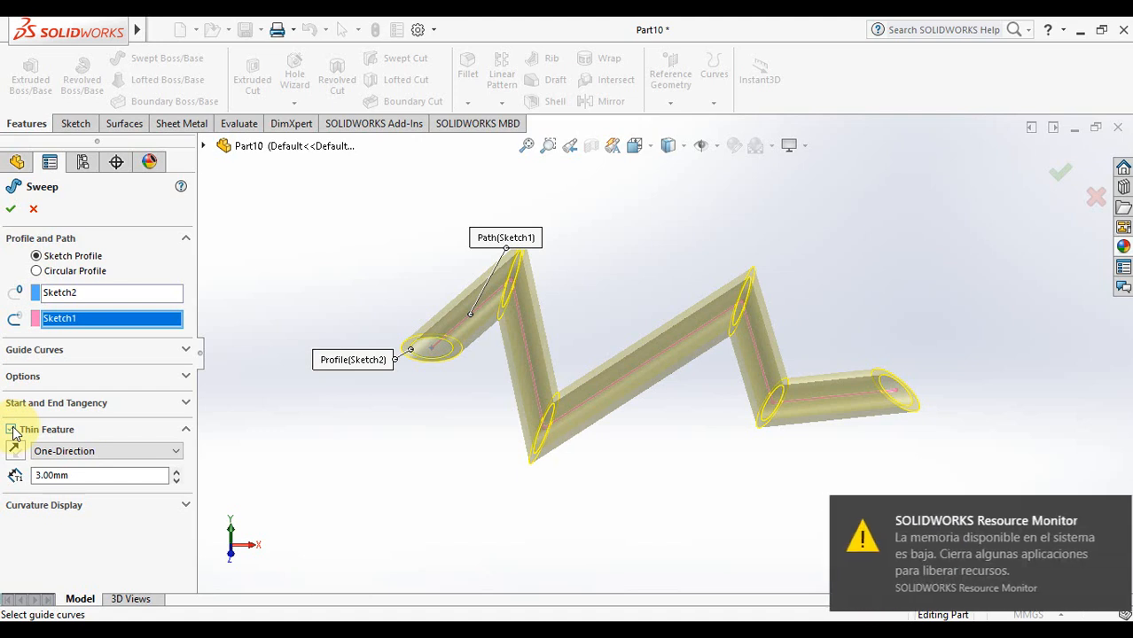
pyautogui.doubleClick(65, 475)
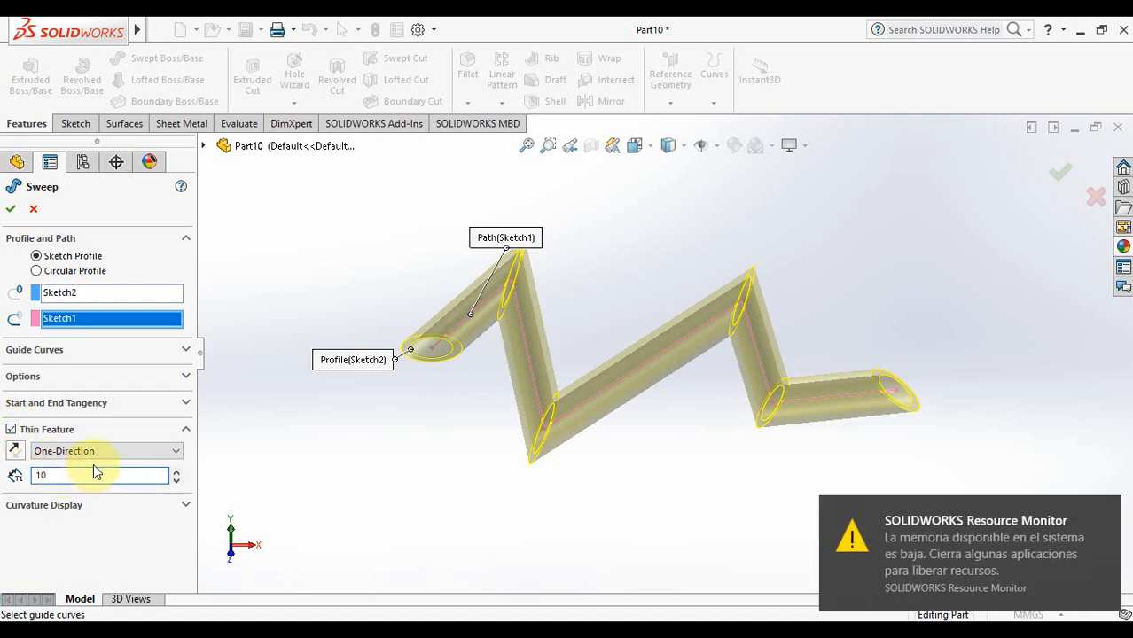
pyautogui.click(278, 436)
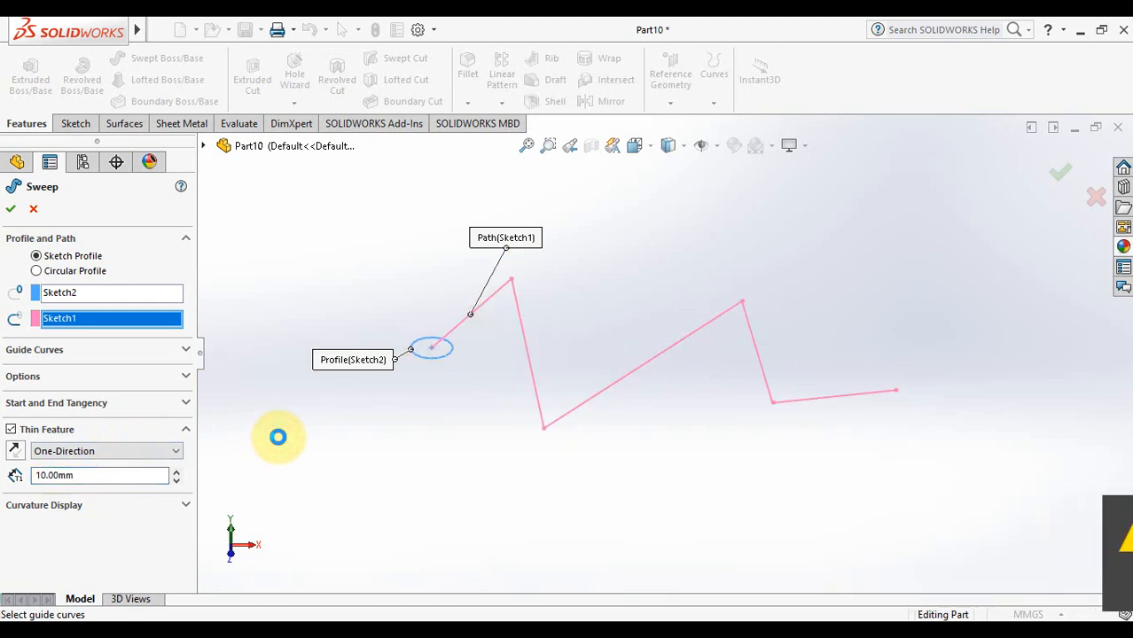
pyautogui.click(80, 475)
pyautogui.doubleClick(80, 475)
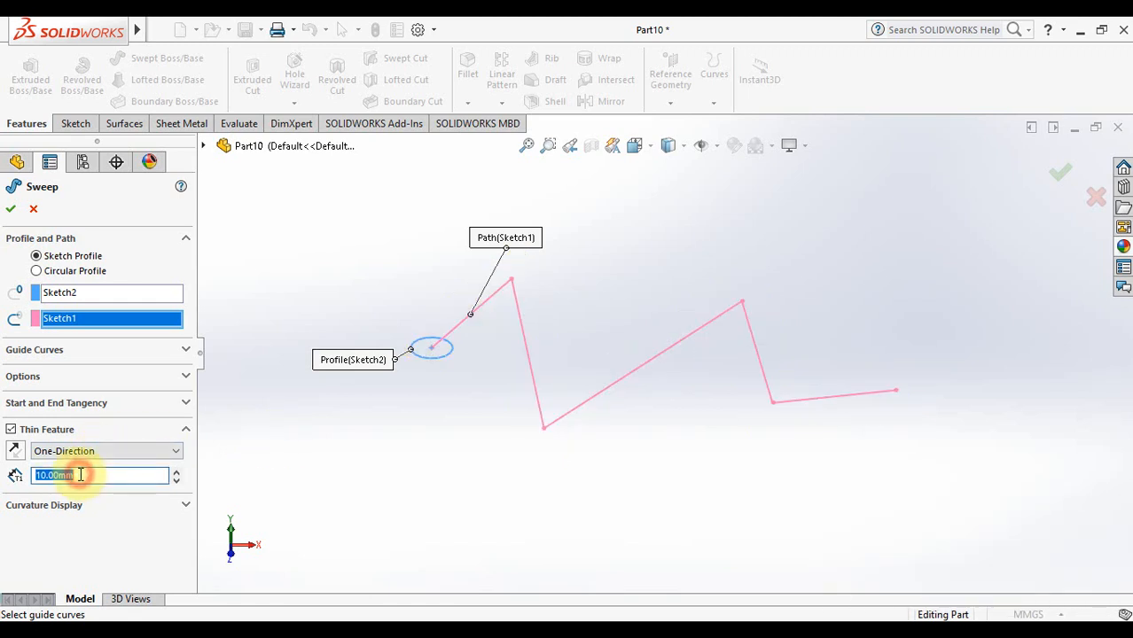
pyautogui.write('1')
pyautogui.press('Return')
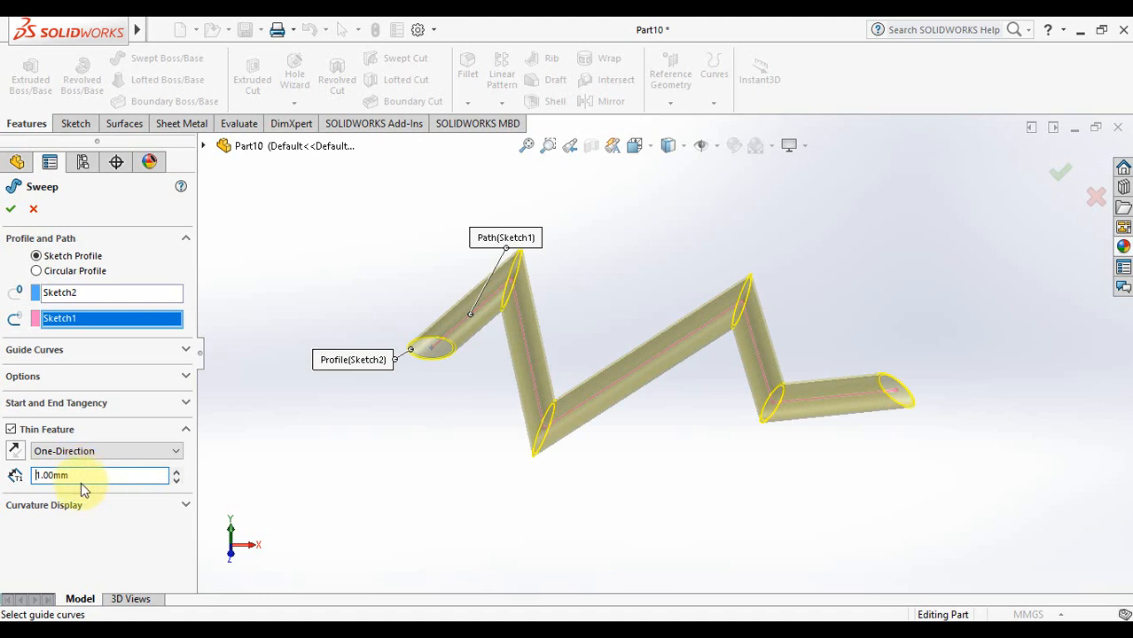
pyautogui.doubleClick(89, 475)
pyautogui.write('5')
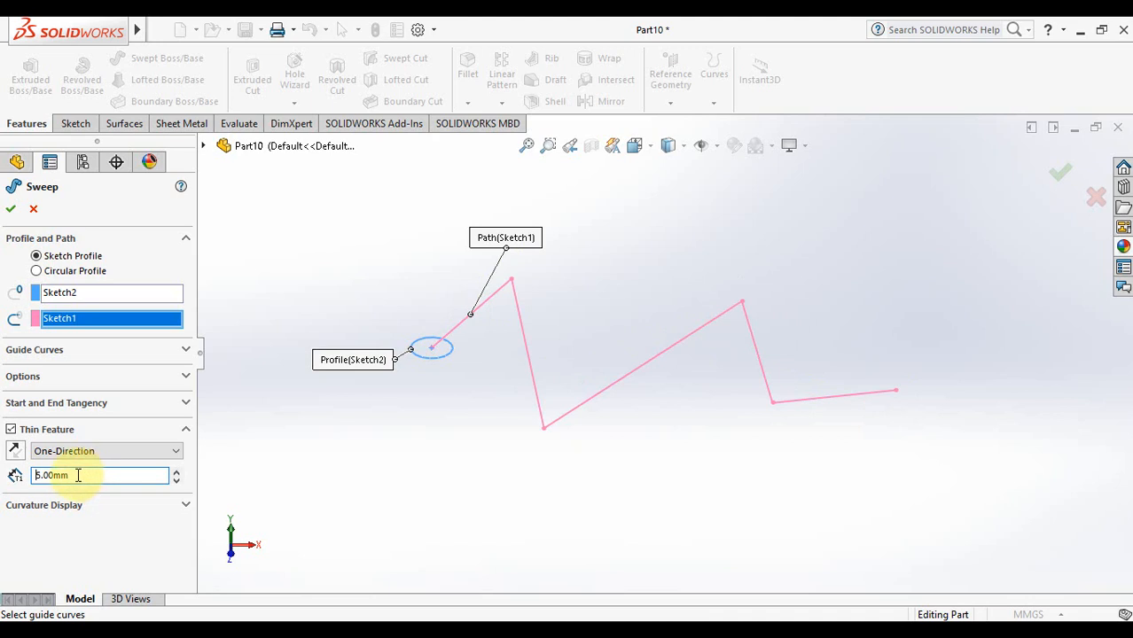
pyautogui.doubleClick(78, 476)
pyautogui.press('Return')
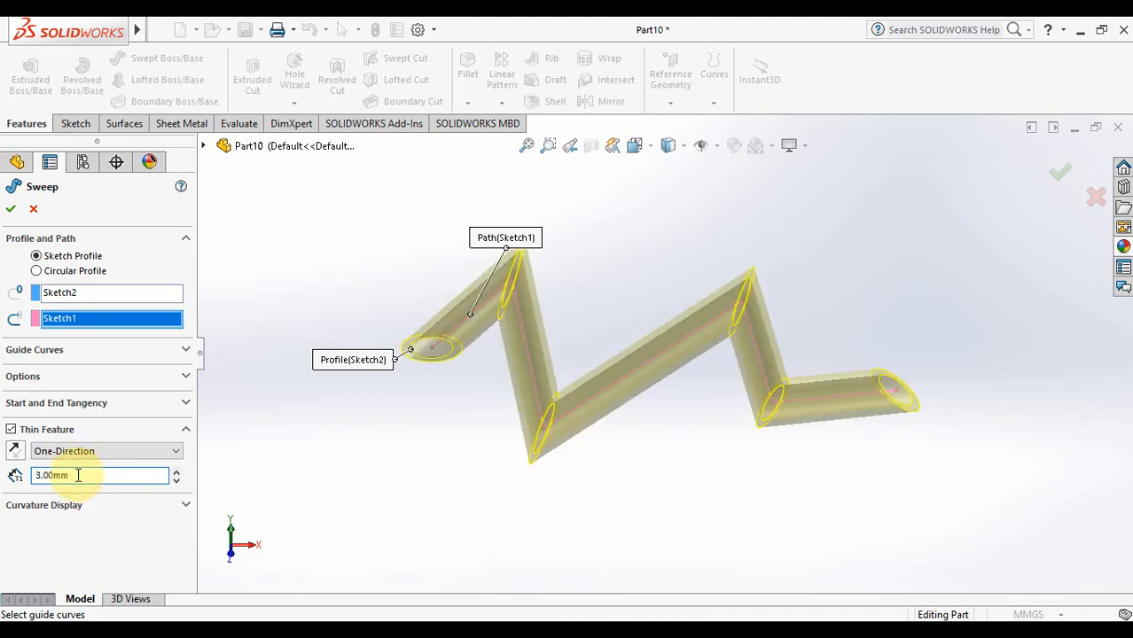
pyautogui.doubleClick(68, 476)
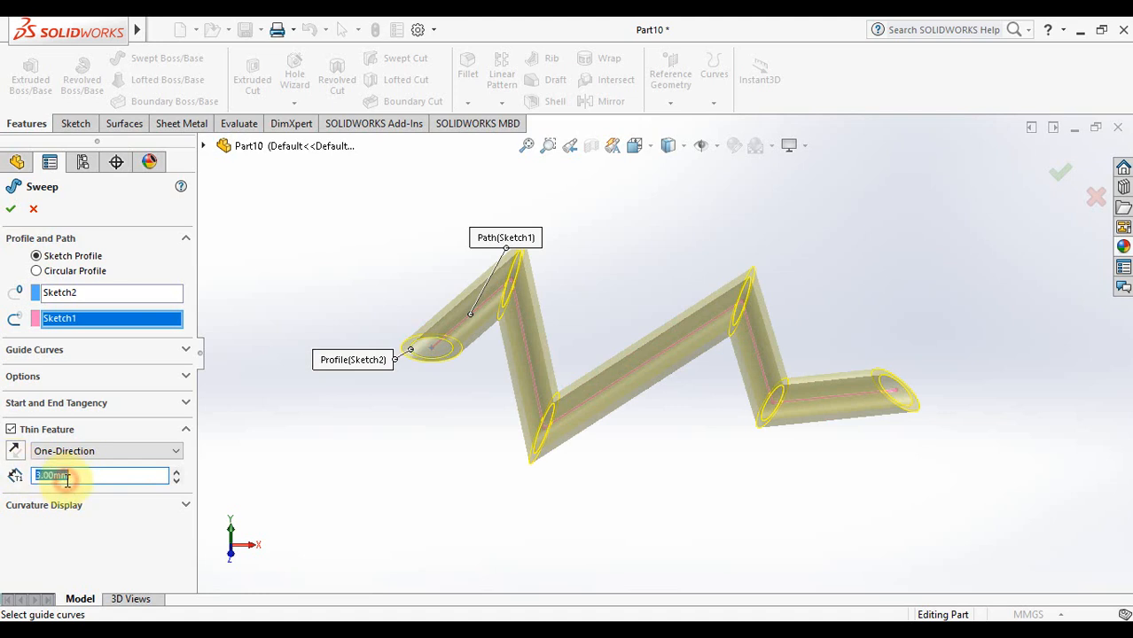
pyautogui.click(11, 431)
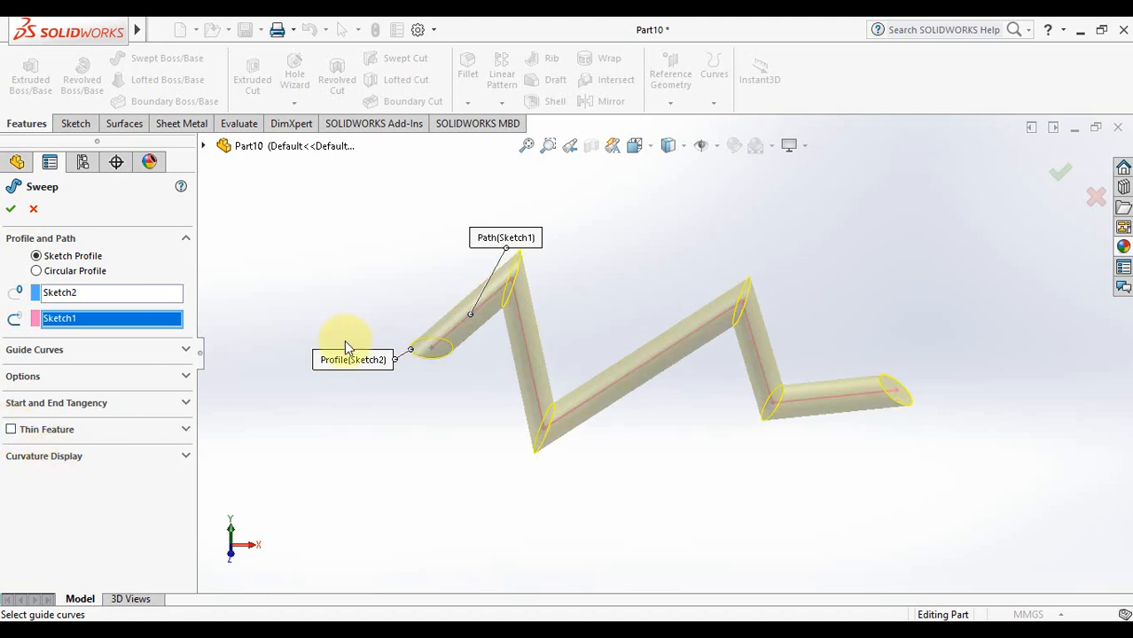
# Accept the sweep as Sweep1 and rotate the tube to inspect it from several angles
pyautogui.click(1060, 179)
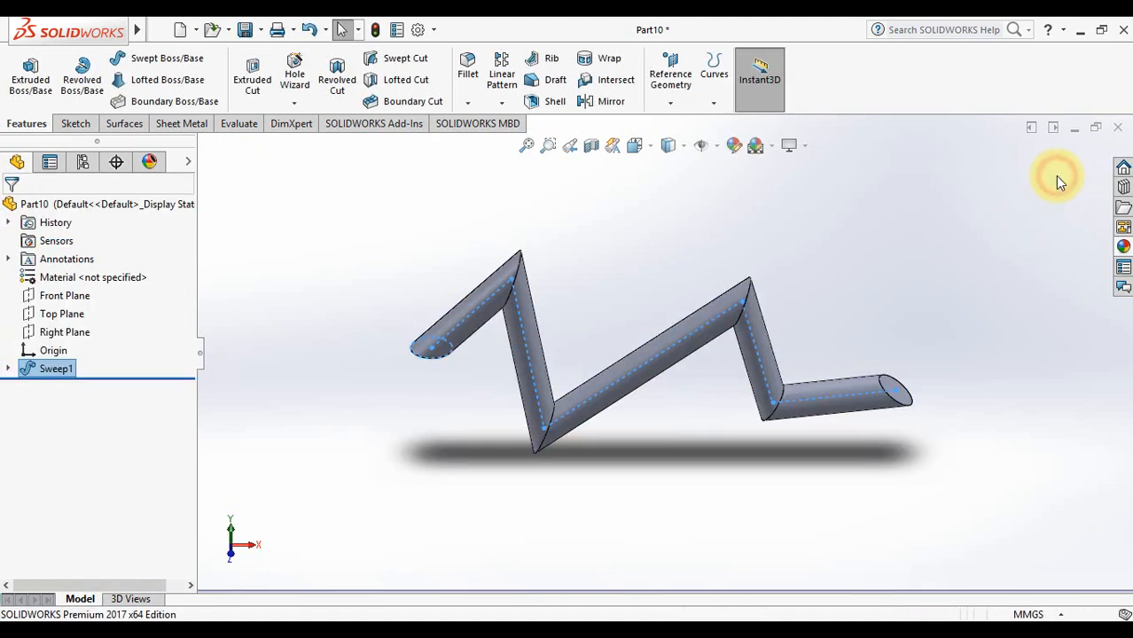
pyautogui.moveTo(841, 314); pyautogui.dragTo(841, 314, button='middle')
pyautogui.press('Right')
pyautogui.press('Right')
pyautogui.press('Right')
pyautogui.press('Right')
pyautogui.press('Right')
pyautogui.press('Right')
pyautogui.press('Right')
pyautogui.press('Right')
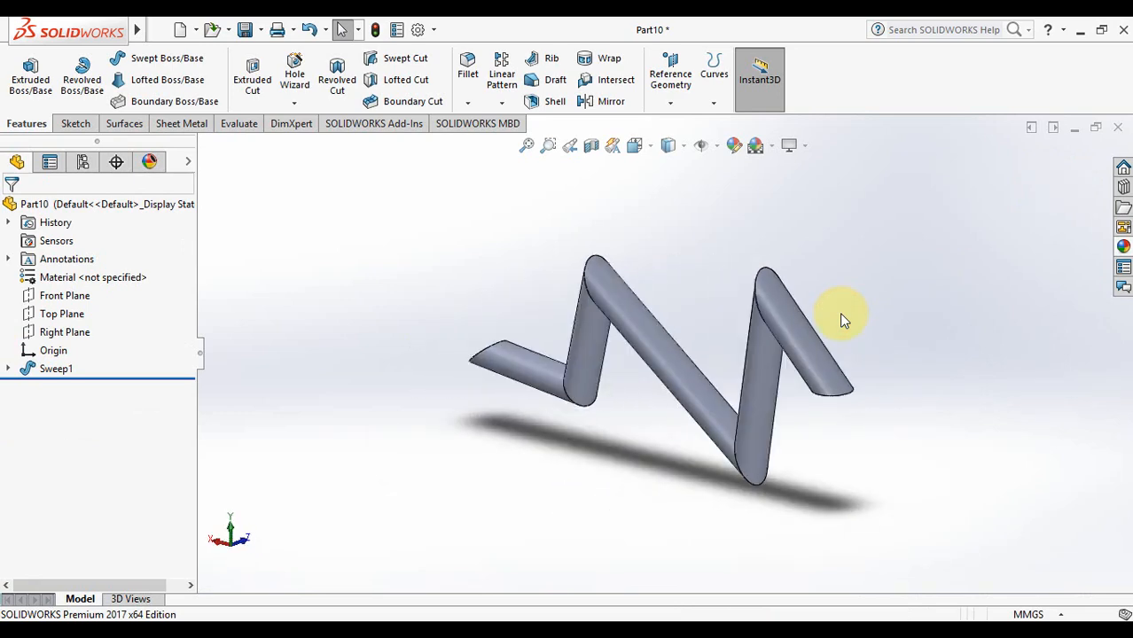
pyautogui.press('Left')
pyautogui.hotkey('shift', 'Left')
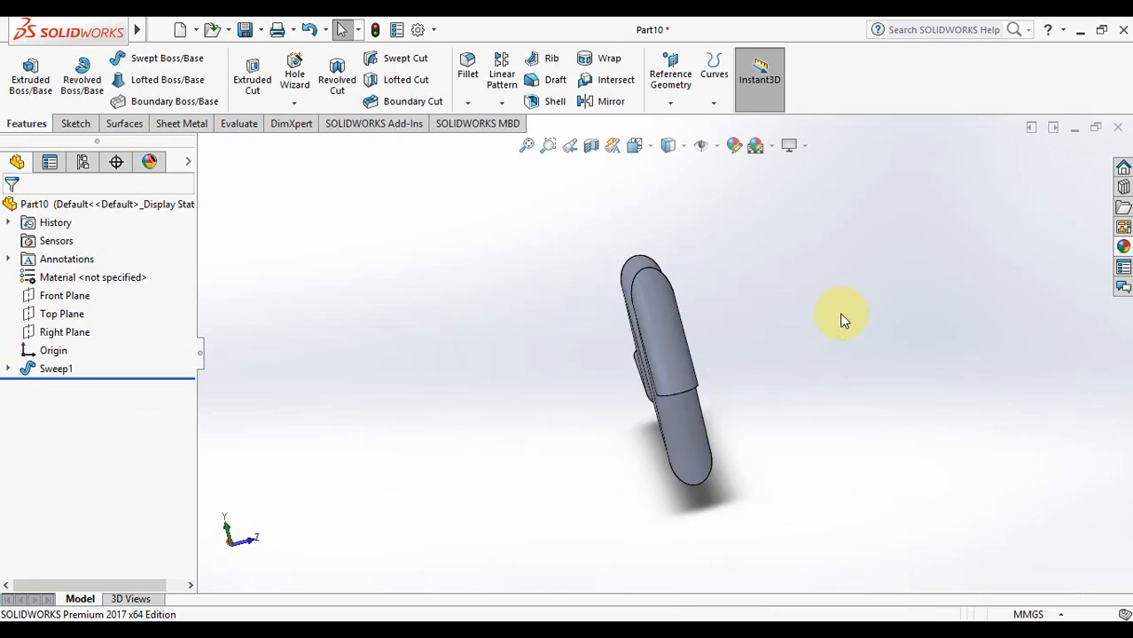
pyautogui.hotkey('shift', 'Left')
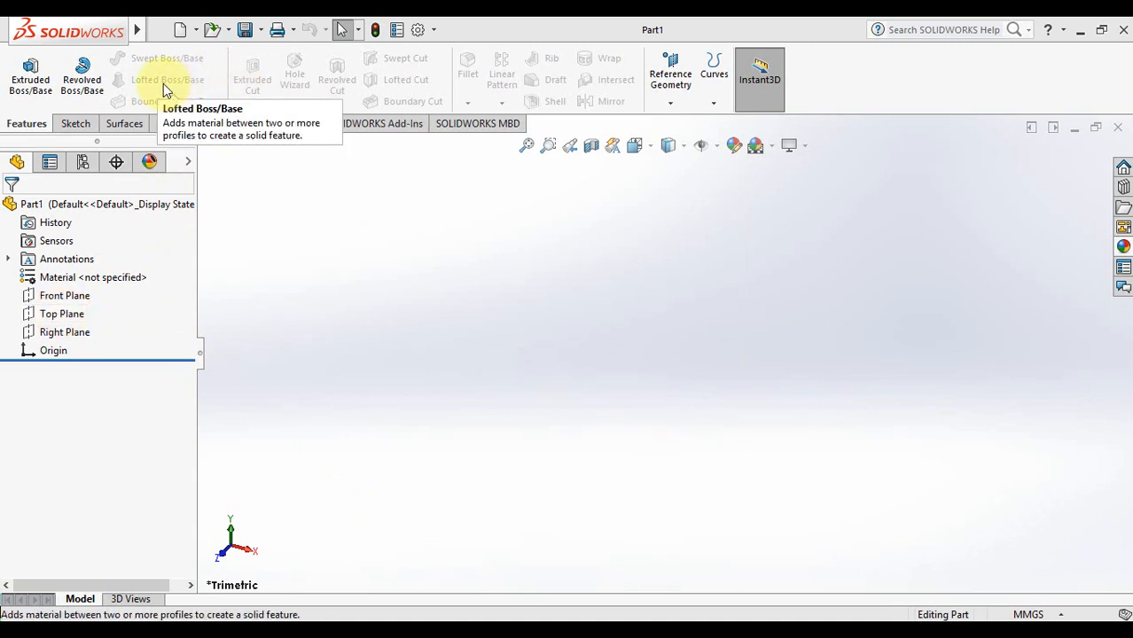
# Start a new reference plane from the Reference Geometry list
pyautogui.click(51, 315)
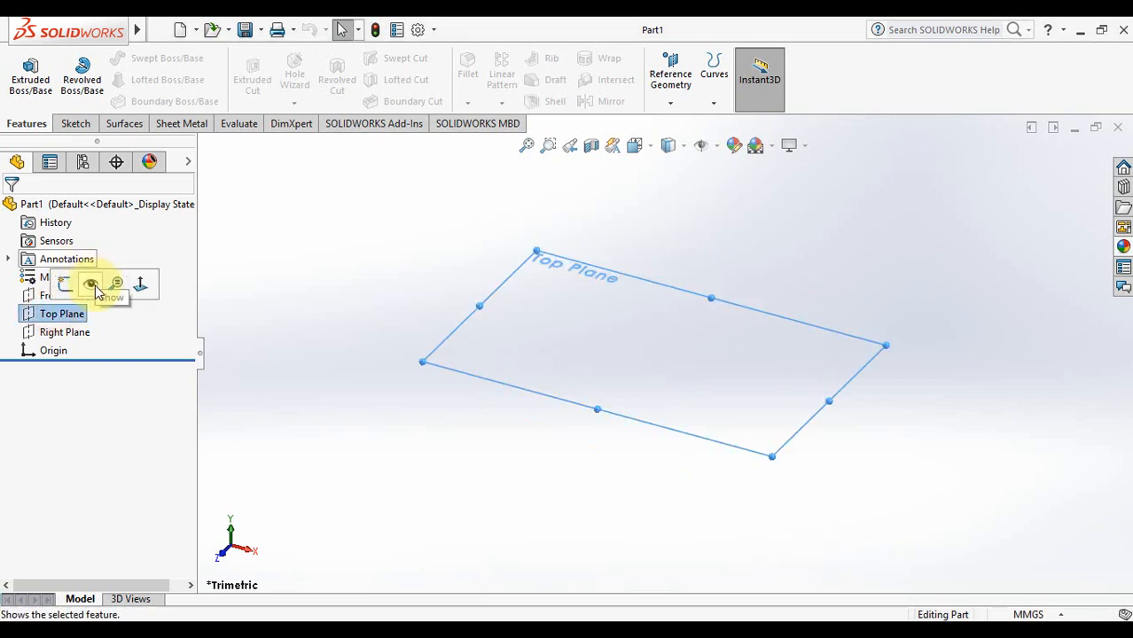
pyautogui.click(399, 402)
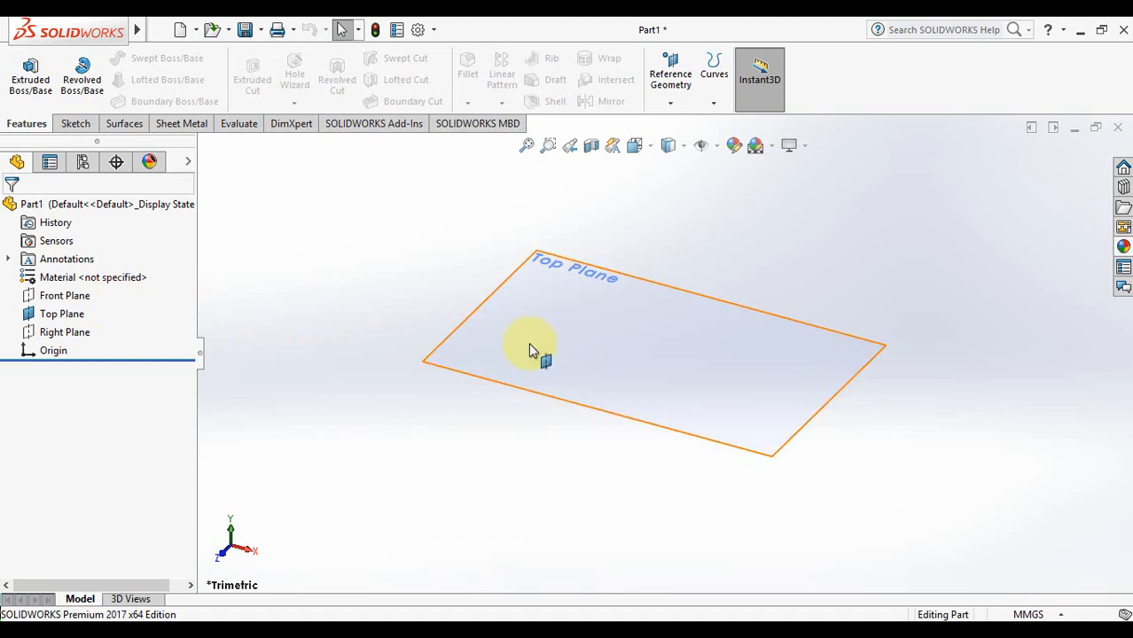
pyautogui.click(672, 96)
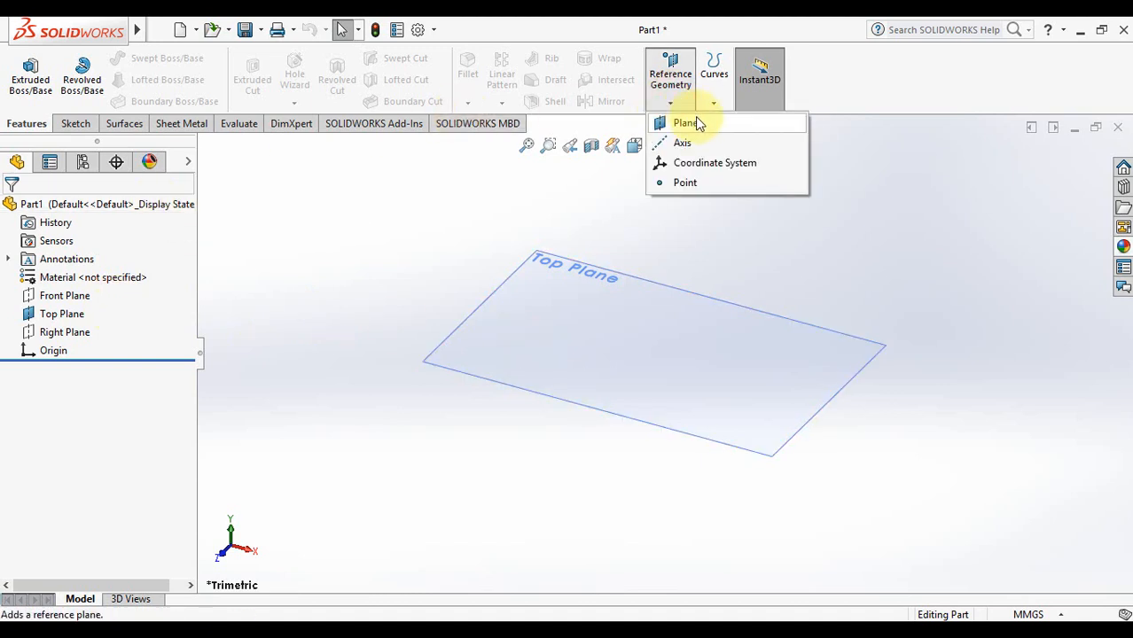
pyautogui.click(703, 121)
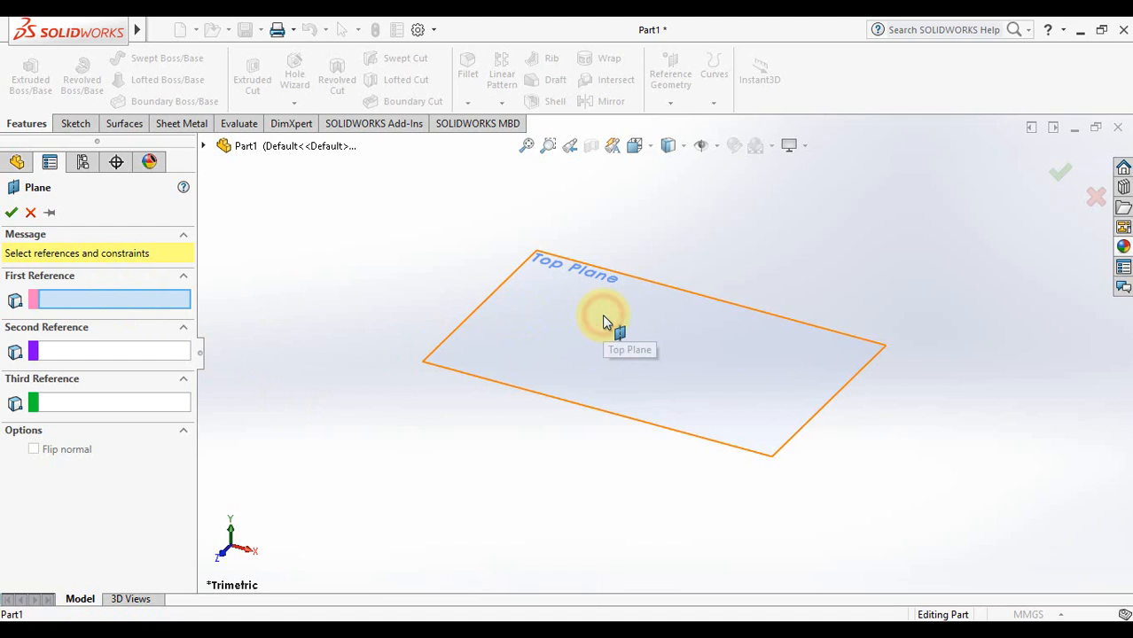
# Offset Plane1 80 mm from the Top Plane and accept it
pyautogui.click(470, 314)
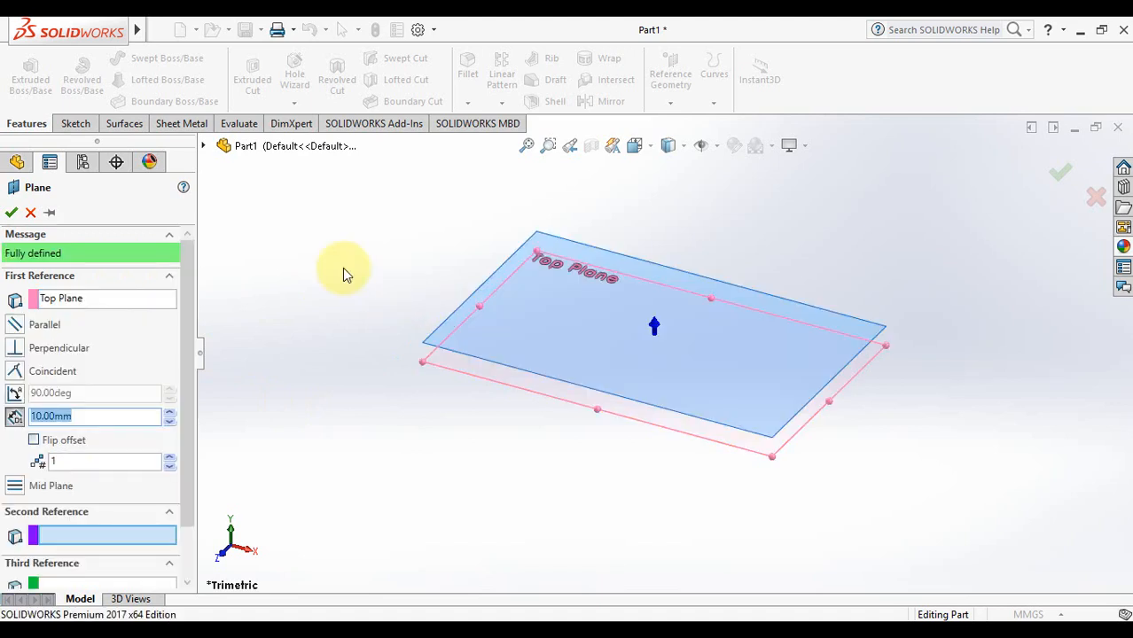
pyautogui.click(170, 412)
pyautogui.click(169, 412)
pyautogui.click(169, 412)
pyautogui.click(169, 413)
pyautogui.click(169, 413)
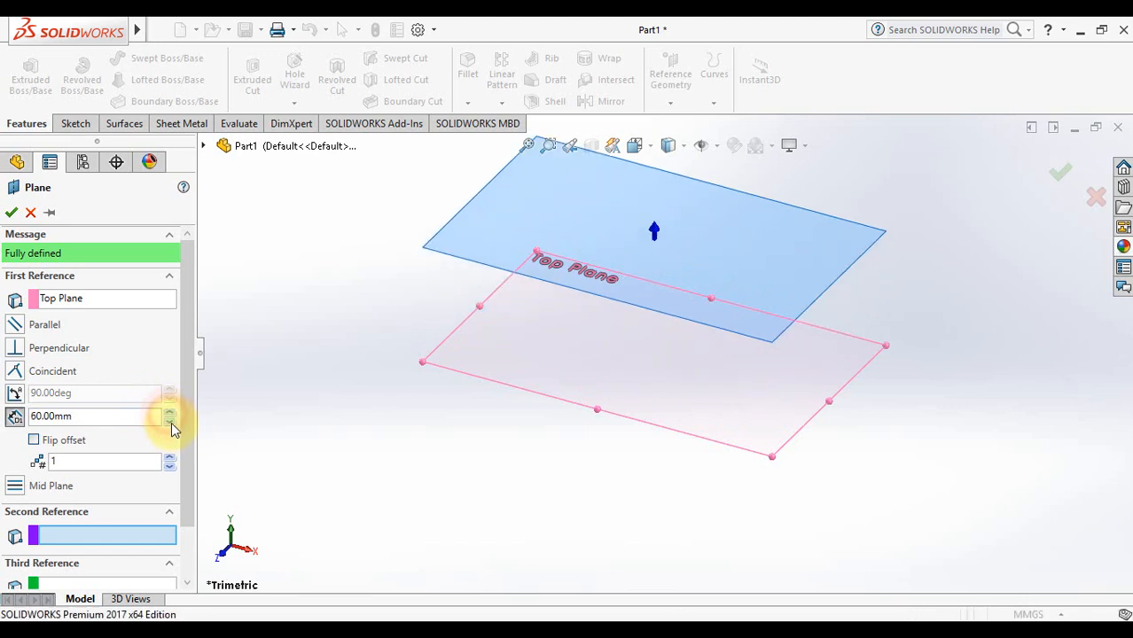
pyautogui.click(169, 422)
pyautogui.click(169, 422)
pyautogui.click(170, 422)
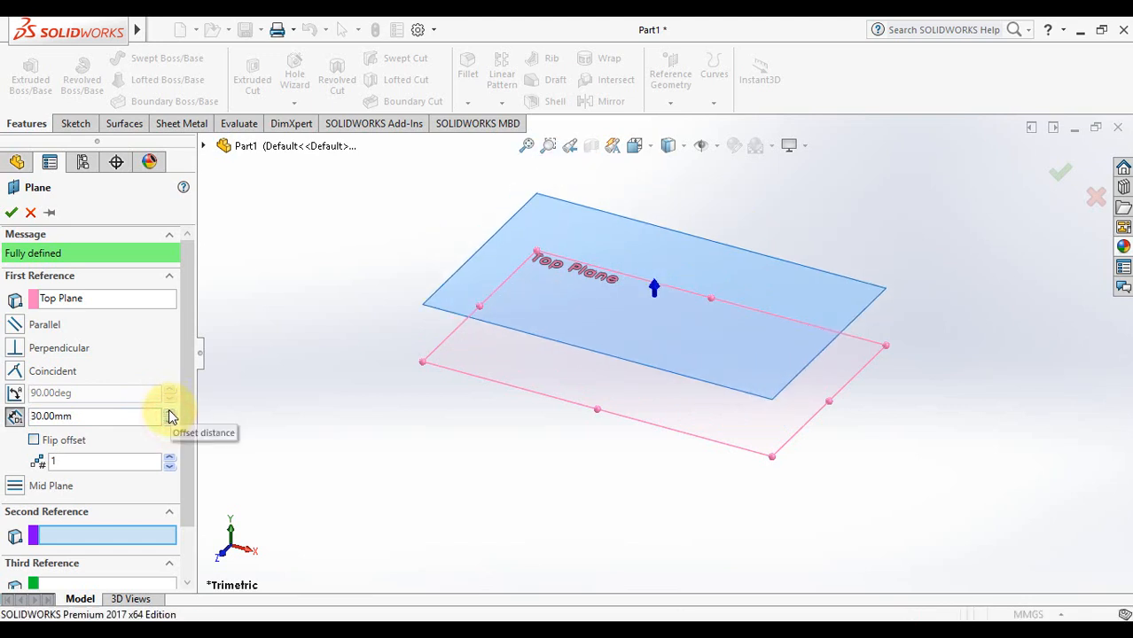
pyautogui.click(170, 412)
pyautogui.click(169, 412)
pyautogui.click(170, 412)
pyautogui.click(169, 412)
pyautogui.click(169, 412)
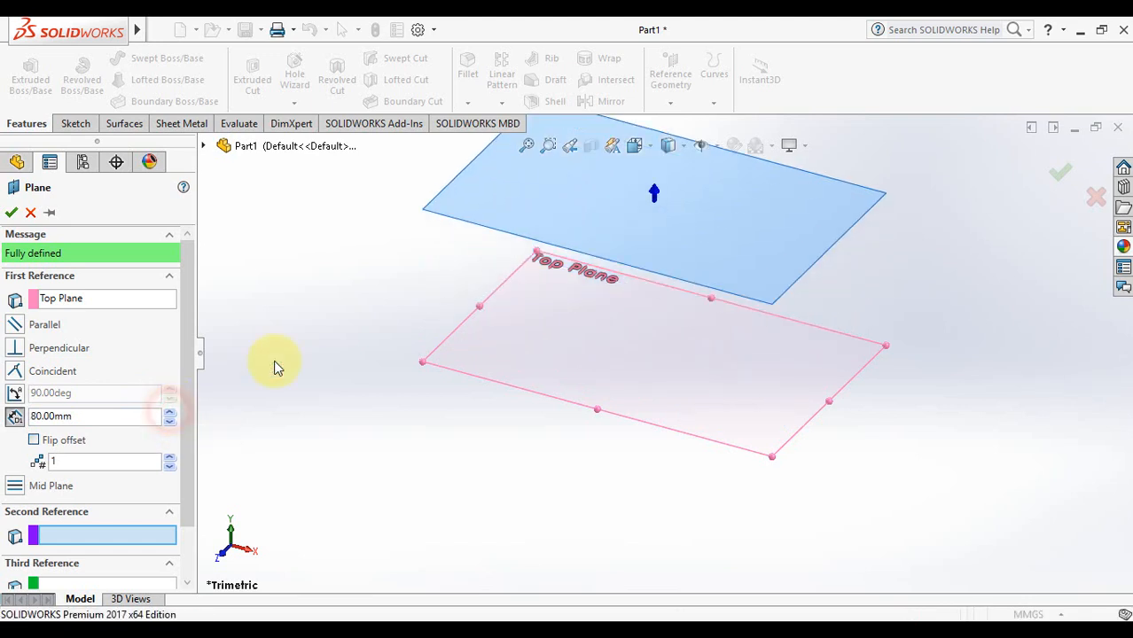
pyautogui.click(1062, 175)
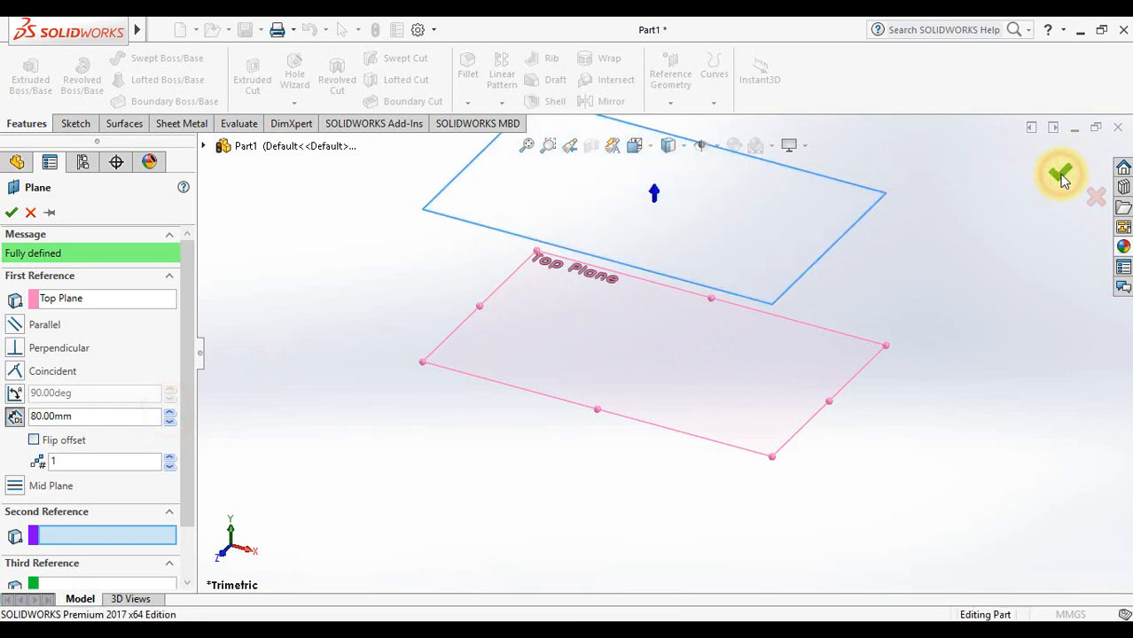
pyautogui.click(995, 308)
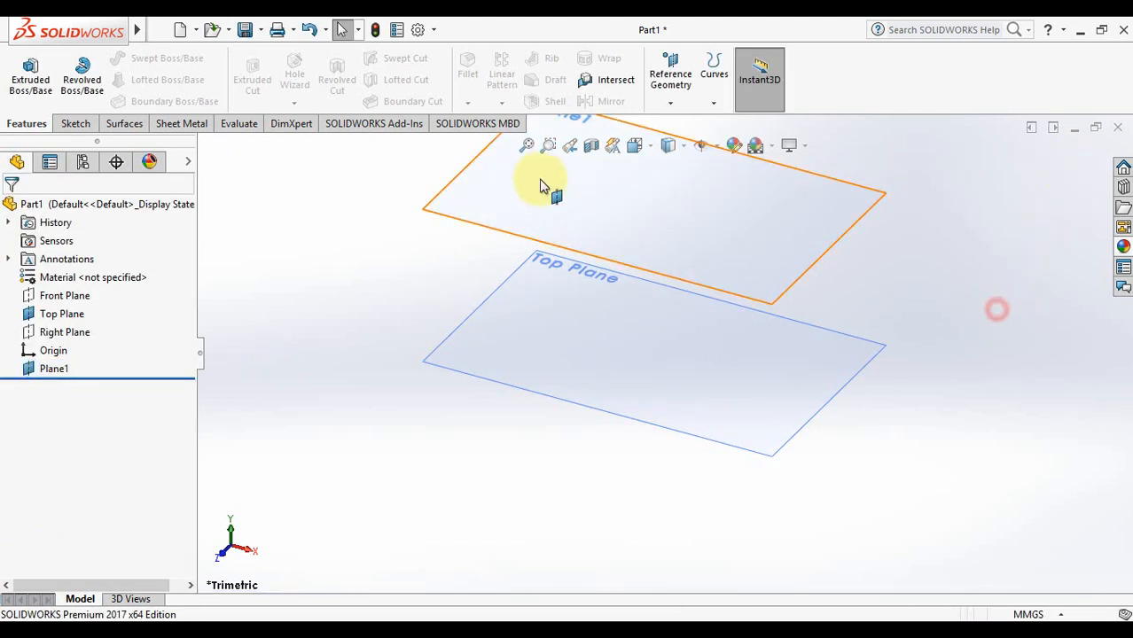
# Fit the view and look normal to the Top Plane for sketching
pyautogui.click(527, 147)
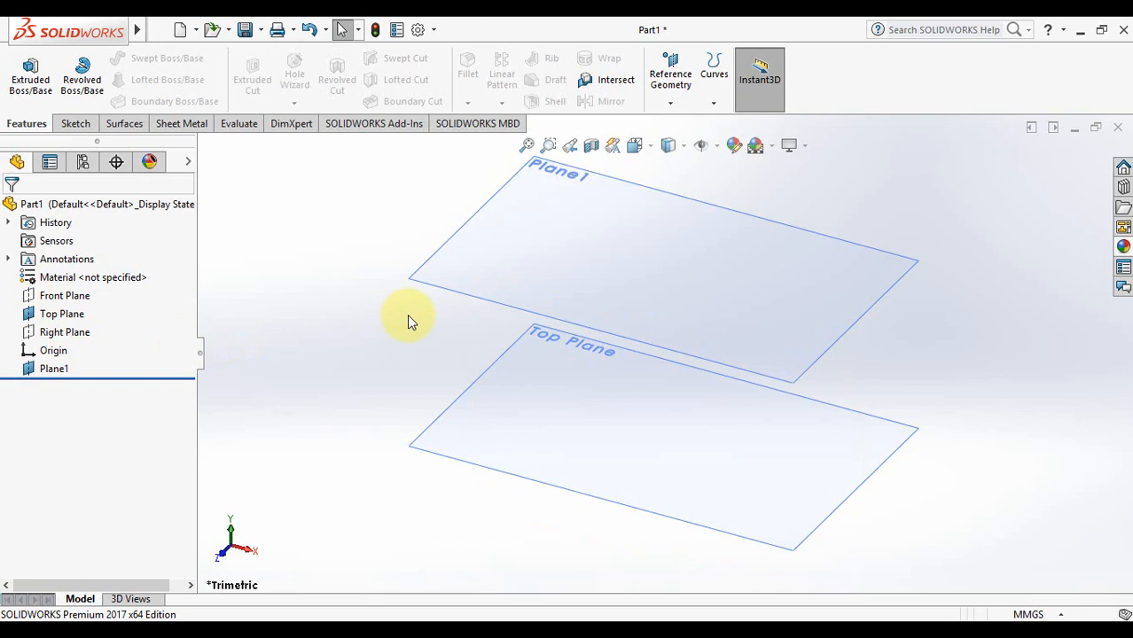
pyautogui.click(81, 314)
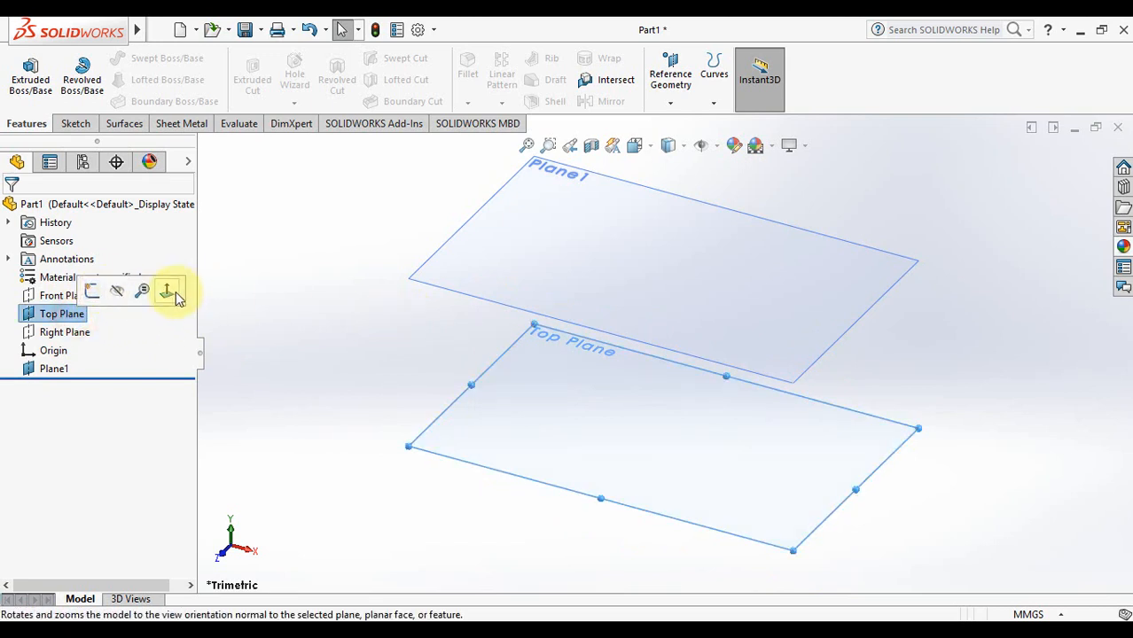
pyautogui.click(174, 294)
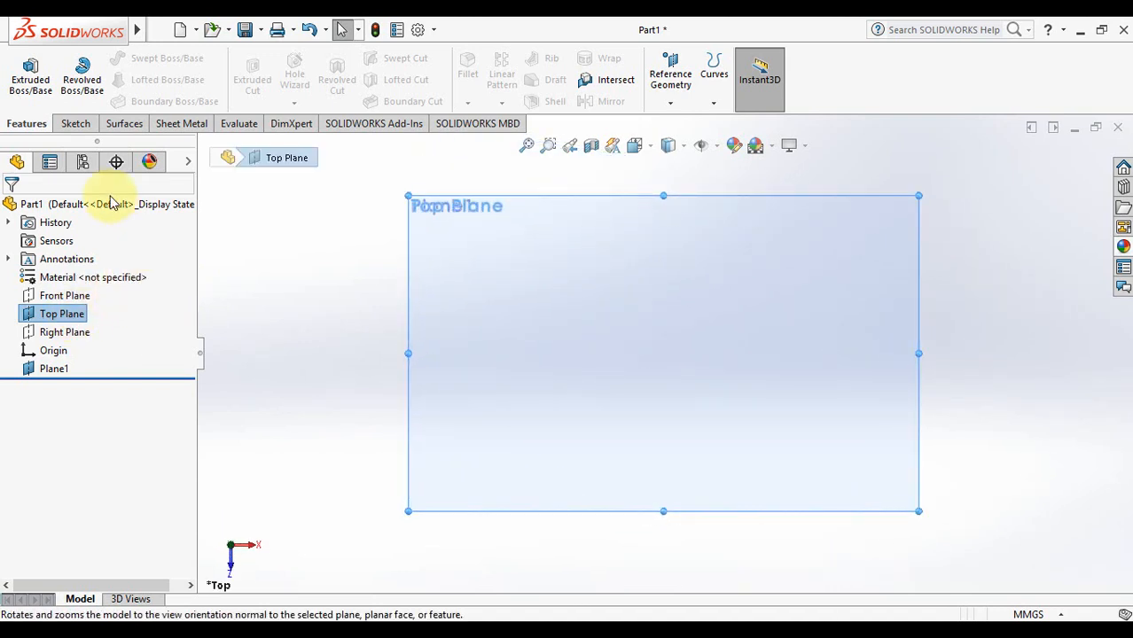
pyautogui.click(75, 124)
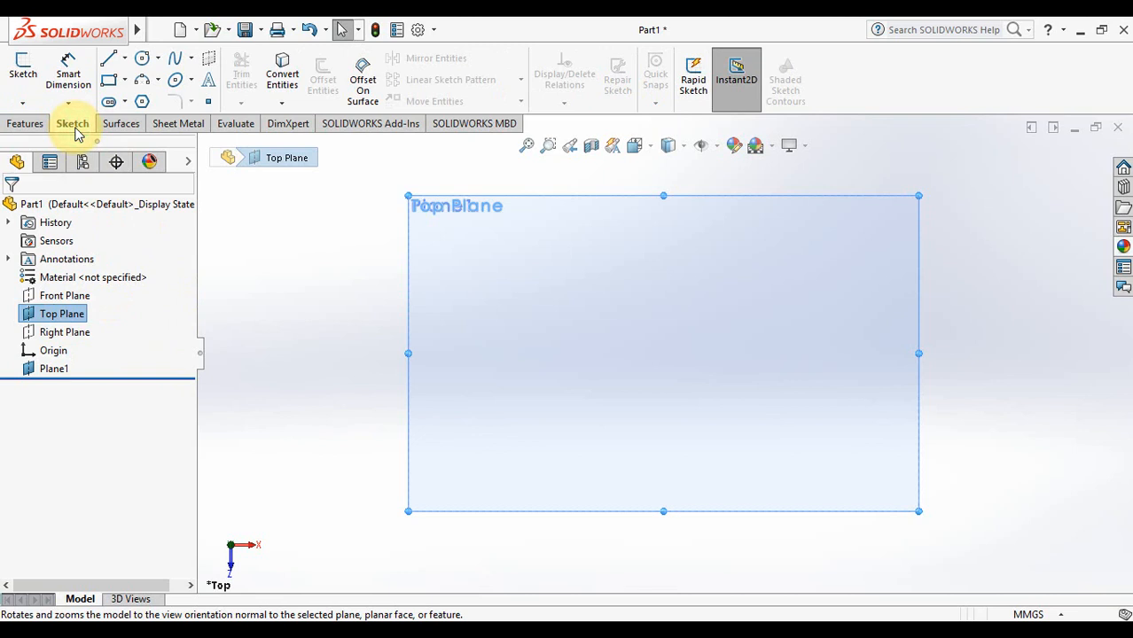
# Draw a 3-sided polygon centred on the origin and exit Sketch1
pyautogui.click(147, 102)
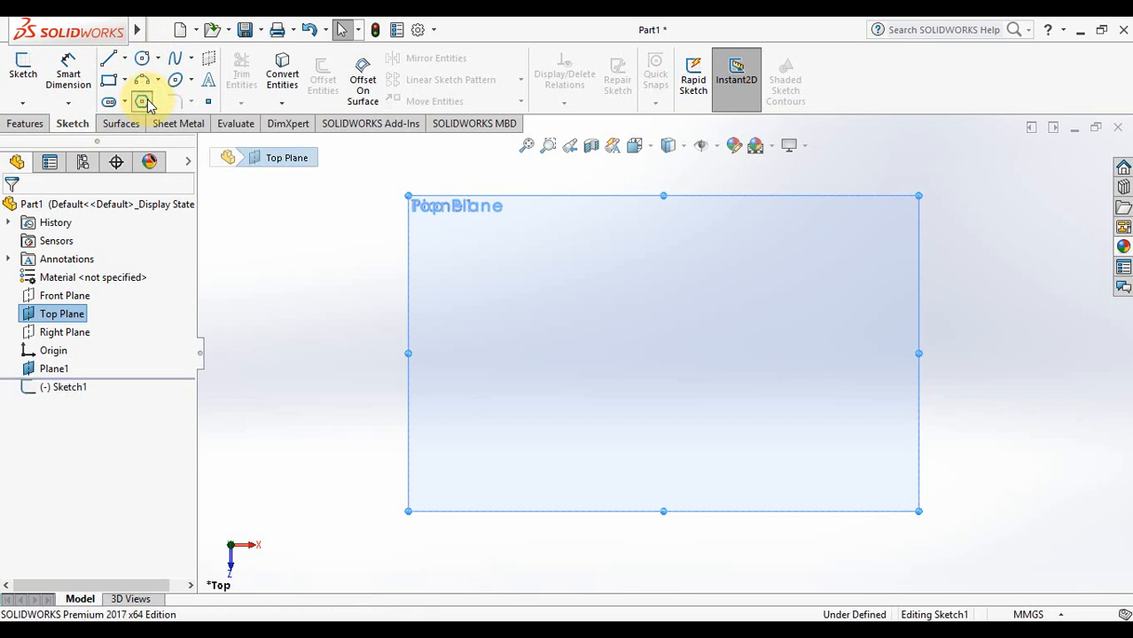
pyautogui.doubleClick(71, 299)
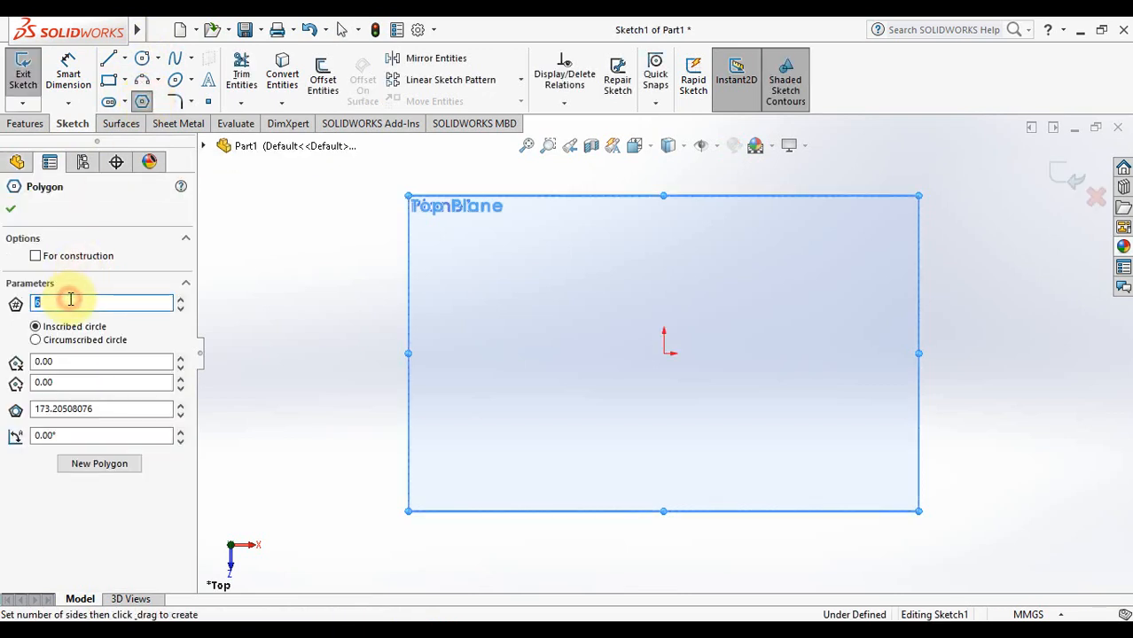
pyautogui.write('3')
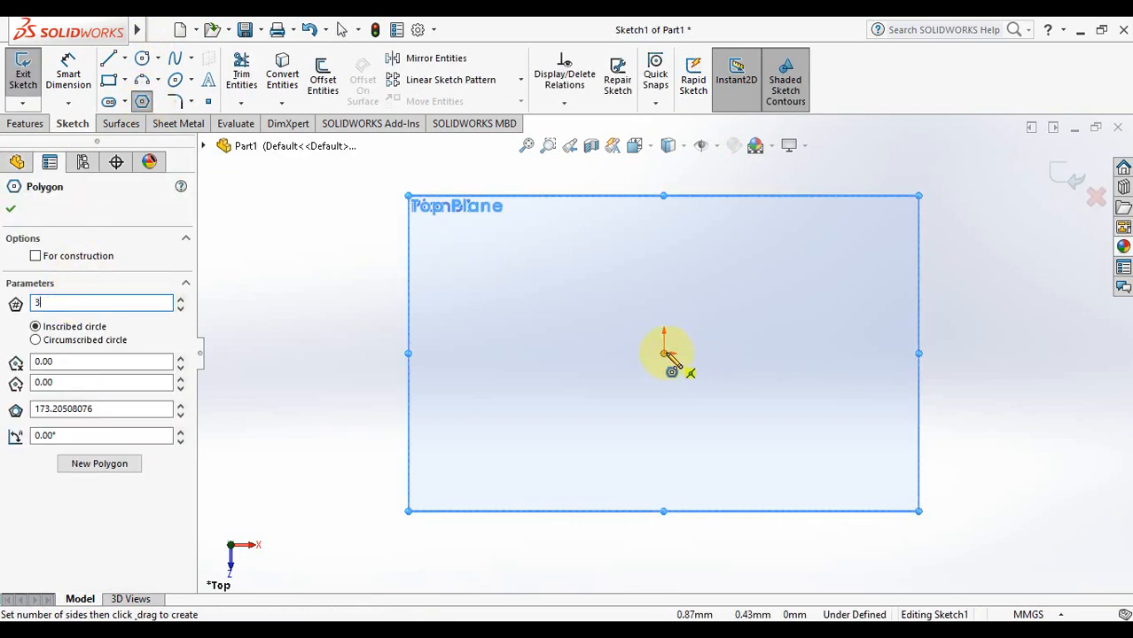
pyautogui.moveTo(664, 352); pyautogui.dragTo(782, 424)
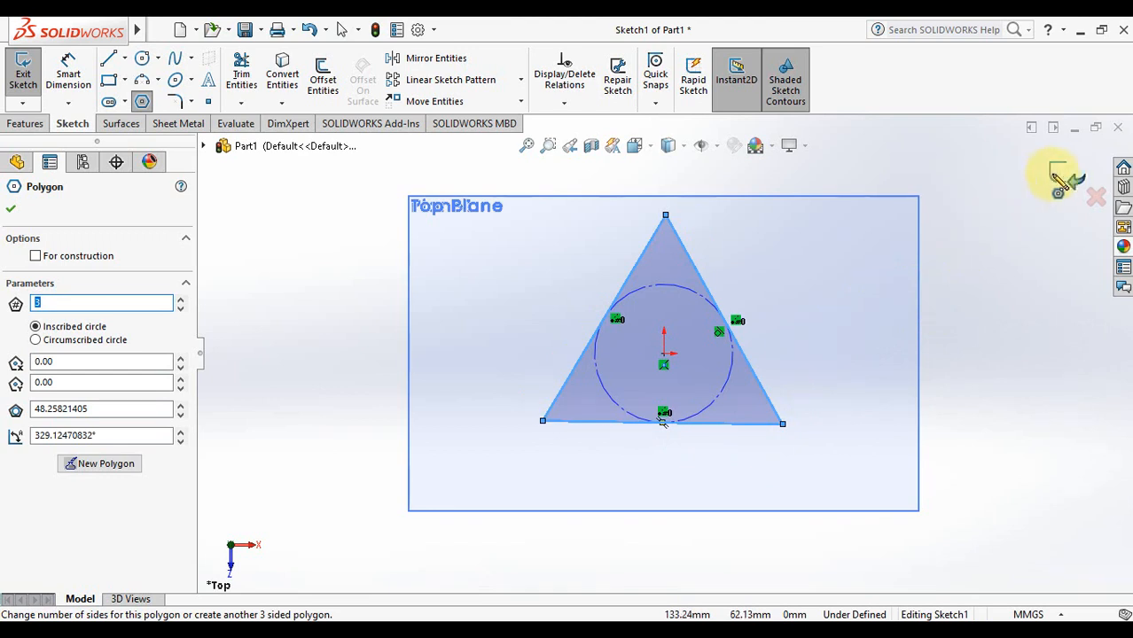
pyautogui.click(1068, 175)
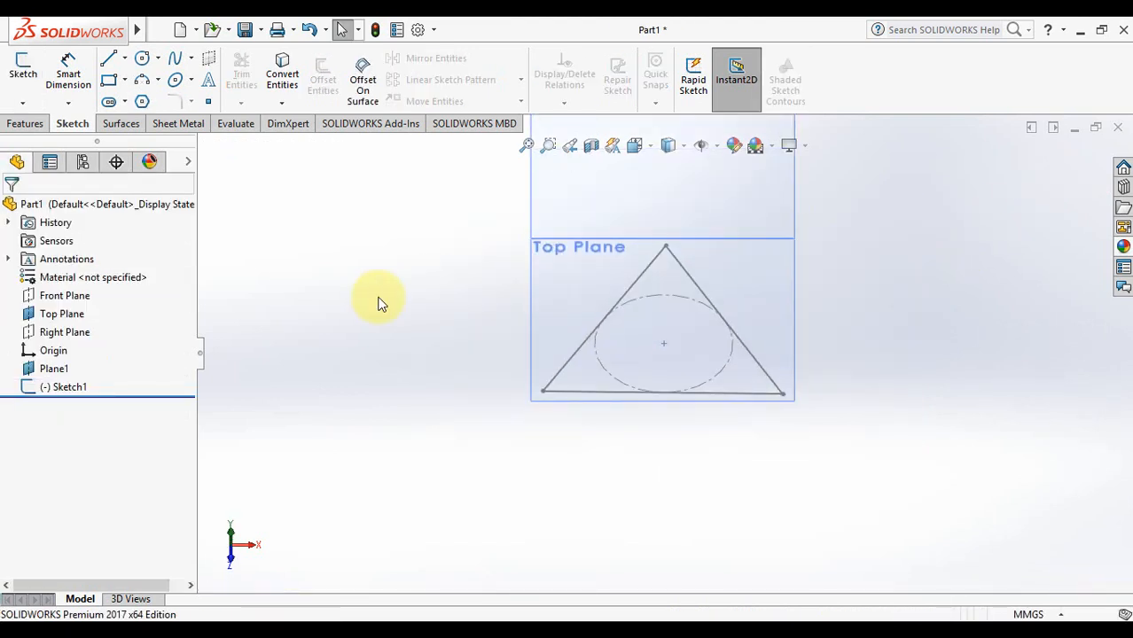
# Fit the view and look straight down onto Plane1
pyautogui.press('Left')
pyautogui.click(527, 144)
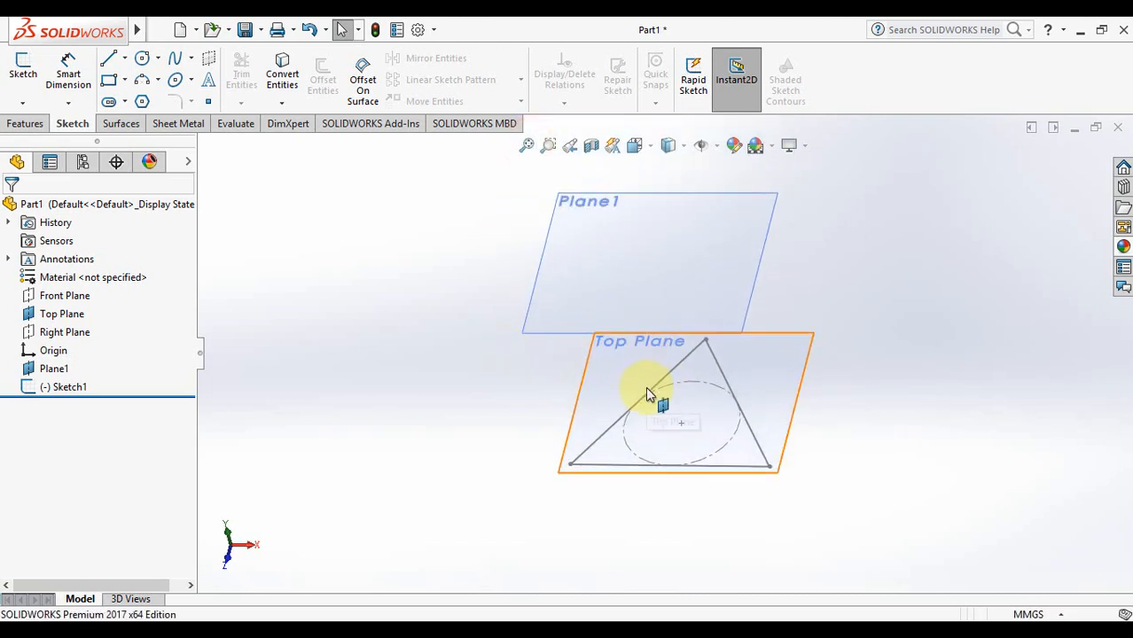
pyautogui.press('Up')
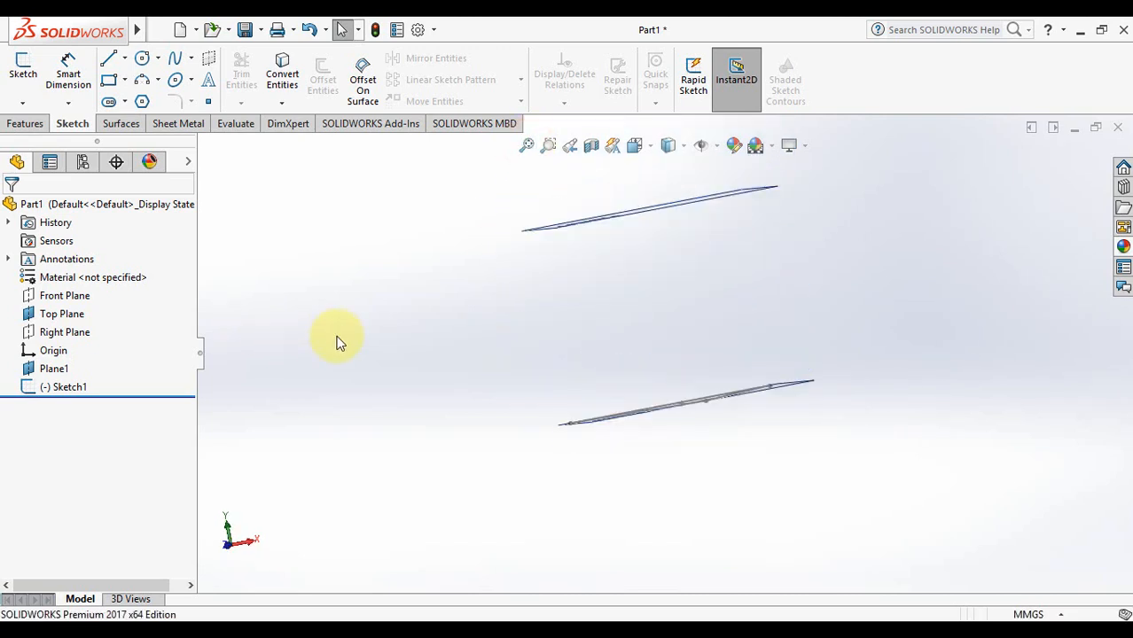
pyautogui.press('Down')
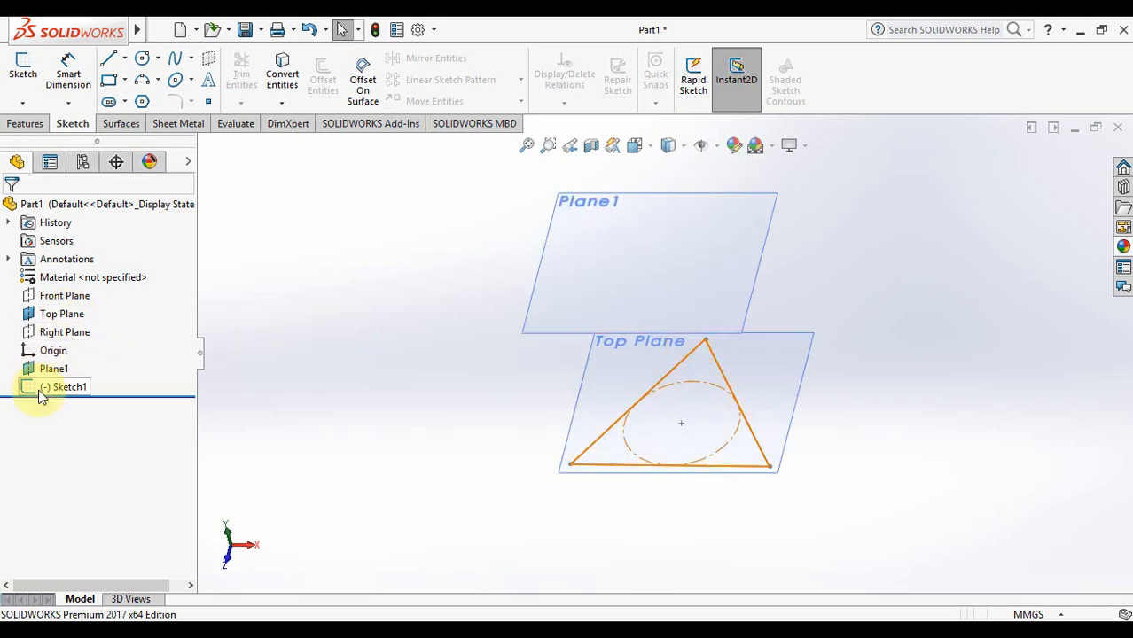
pyautogui.click(53, 368)
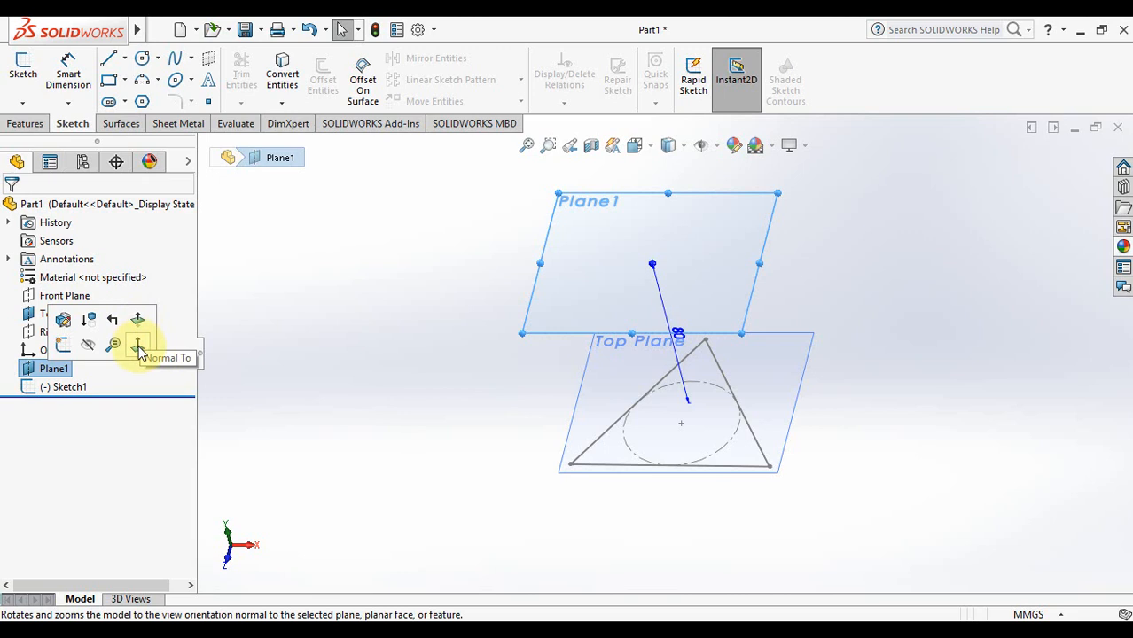
pyautogui.click(139, 348)
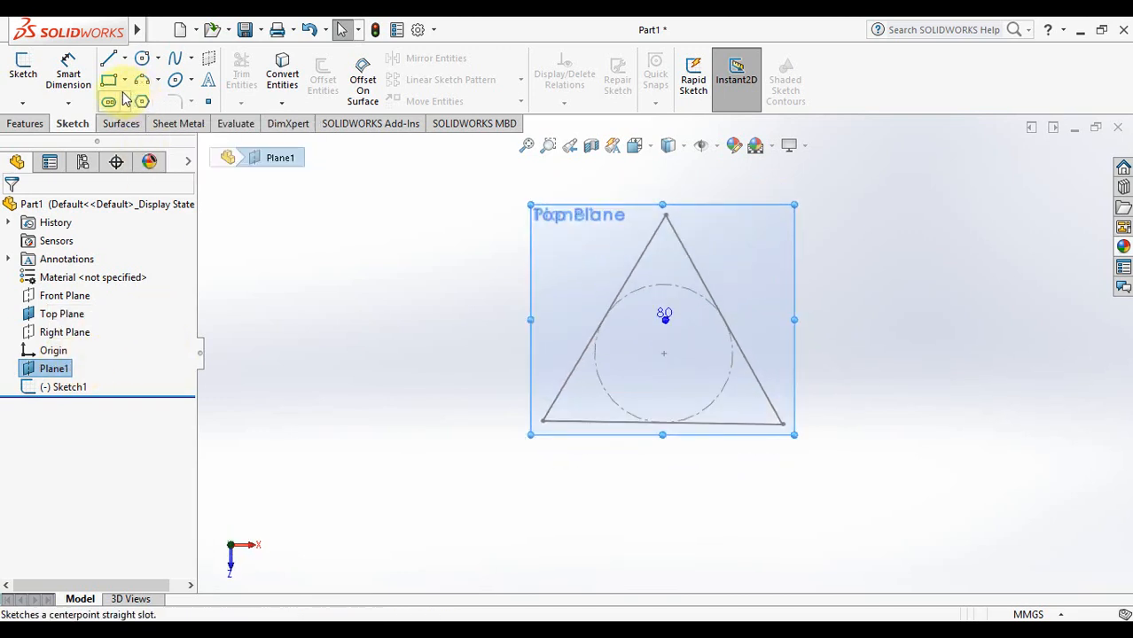
# Sketch a circle of roughly 98 mm radius centred above the triangle, then exit Sketch2
pyautogui.click(145, 61)
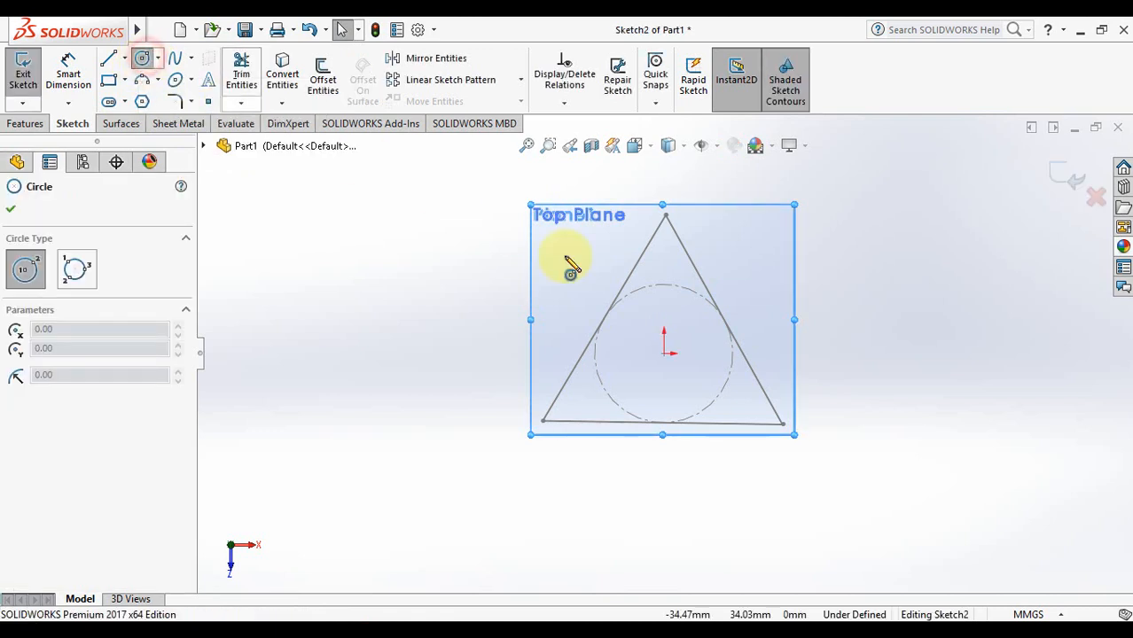
pyautogui.click(663, 353)
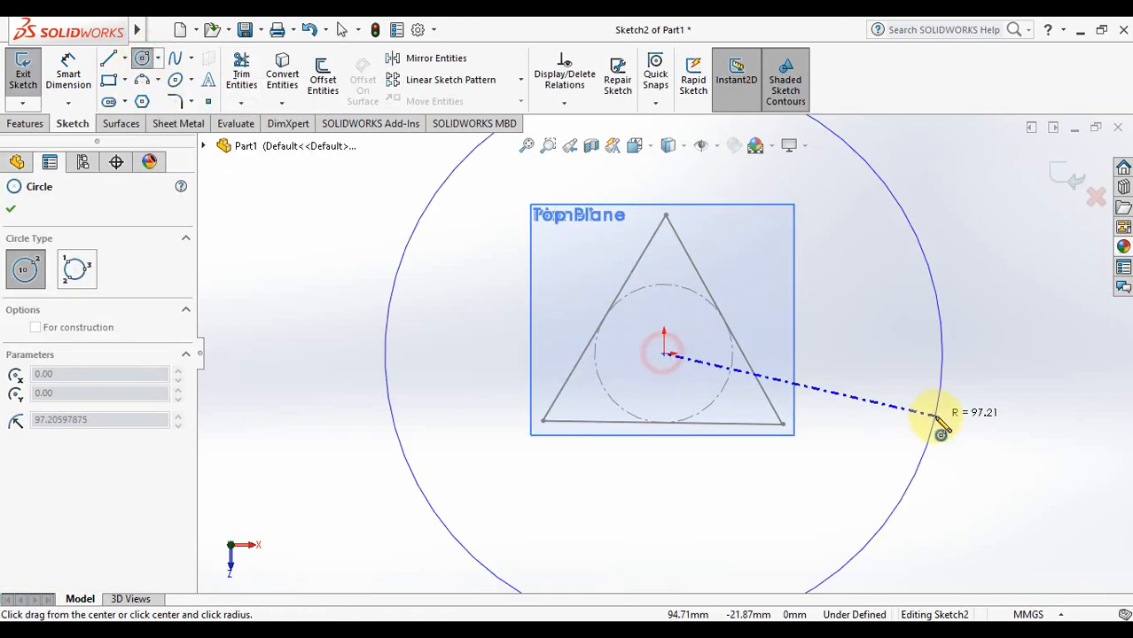
pyautogui.click(944, 365)
pyautogui.click(1057, 179)
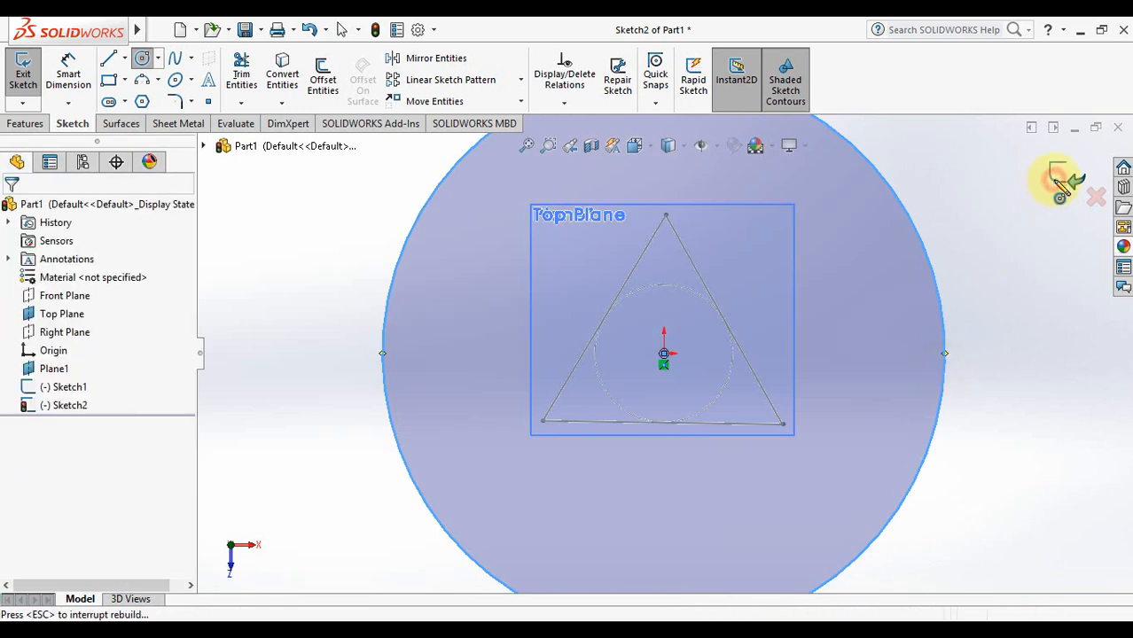
pyautogui.click(526, 144)
pyautogui.press('Up')
pyautogui.press('Up')
pyautogui.press('Up')
pyautogui.press('Up')
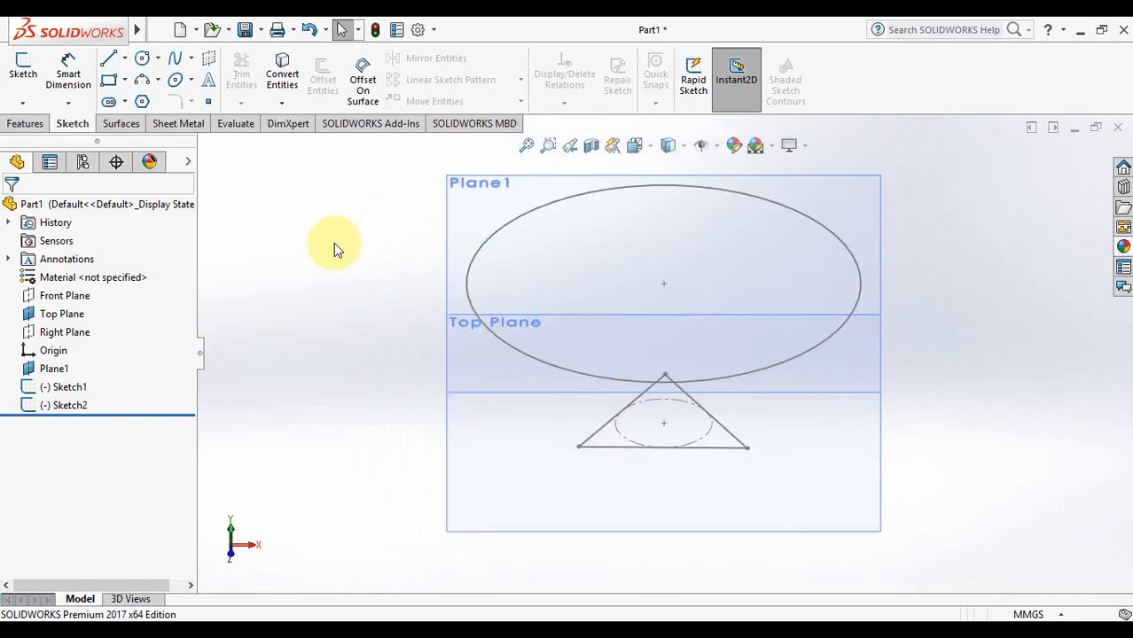
pyautogui.press('Left')
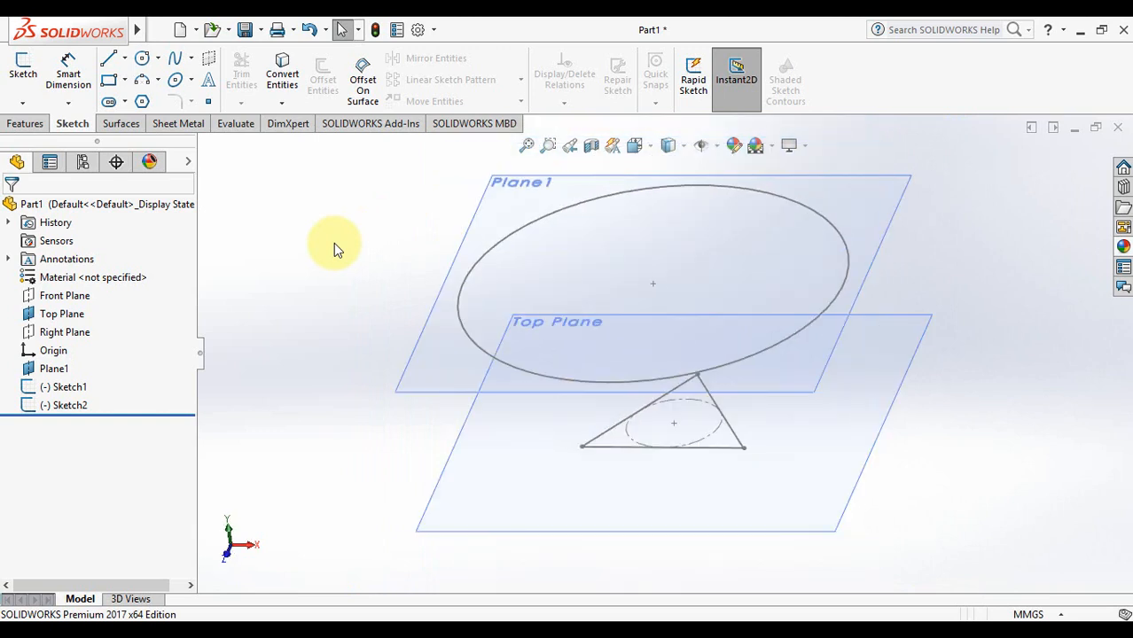
# Hide Plane1 and the Top Plane so only the triangle and circle sketches show
pyautogui.click(525, 144)
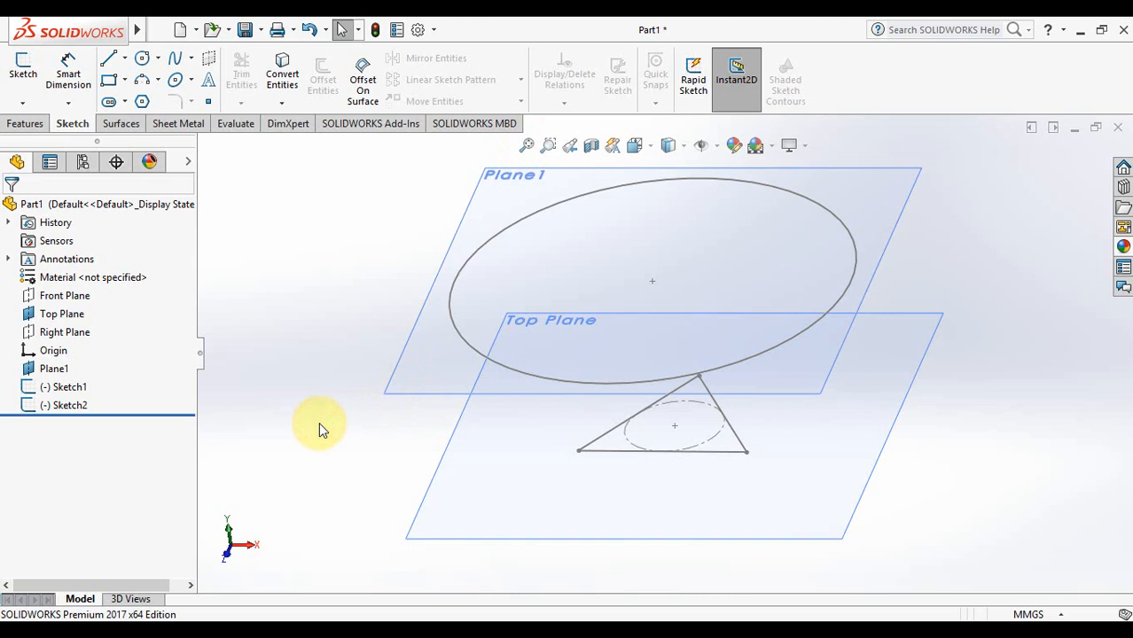
pyautogui.click(53, 369)
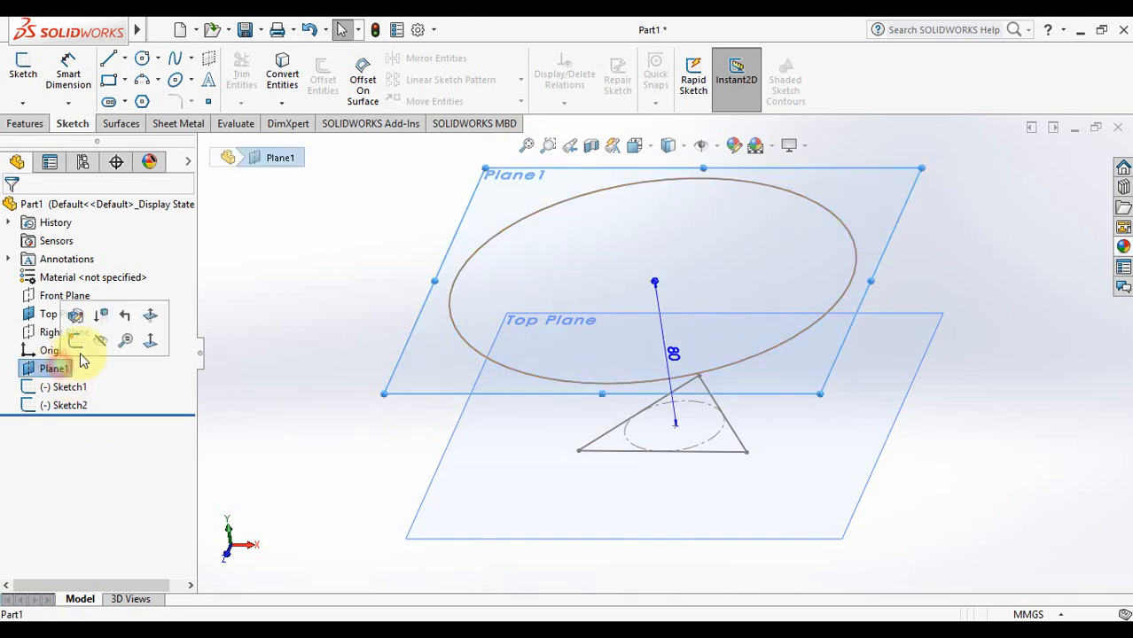
pyautogui.click(96, 337)
pyautogui.click(62, 314)
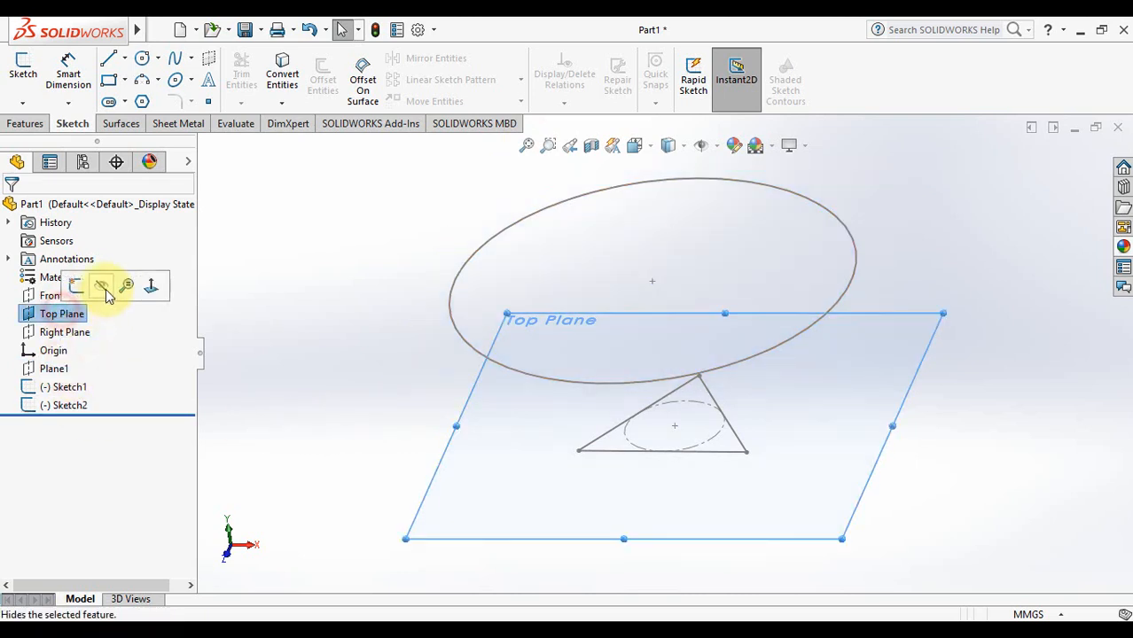
pyautogui.click(99, 286)
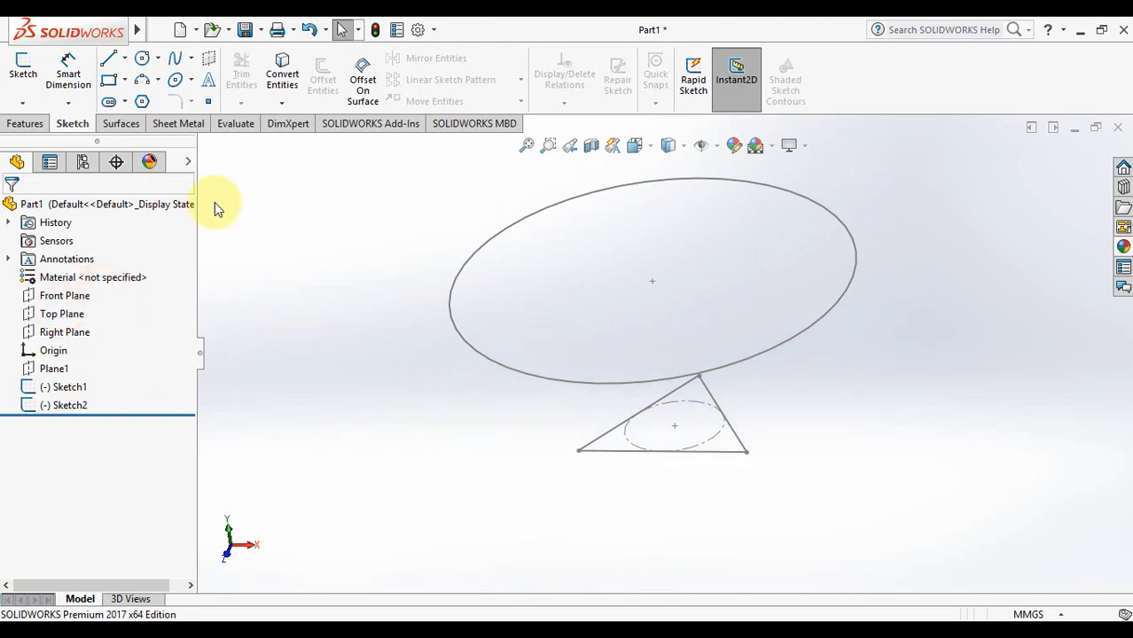
pyautogui.click(22, 123)
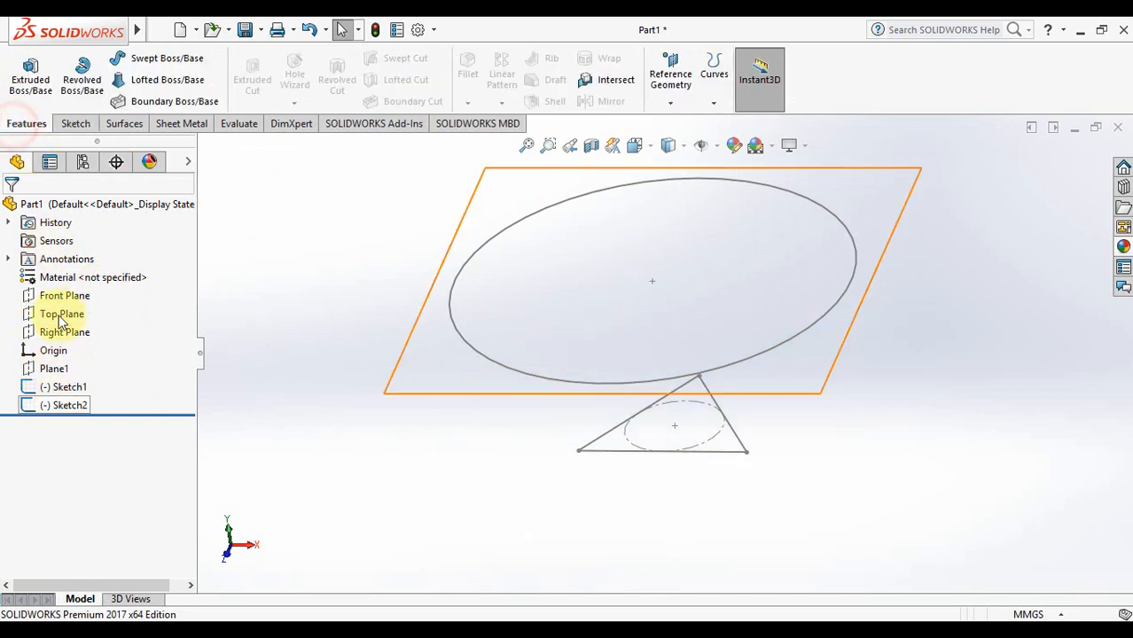
# Start a lofted boss with Sketch2 (circle) and Sketch1 (triangle) as profiles
pyautogui.click(168, 80)
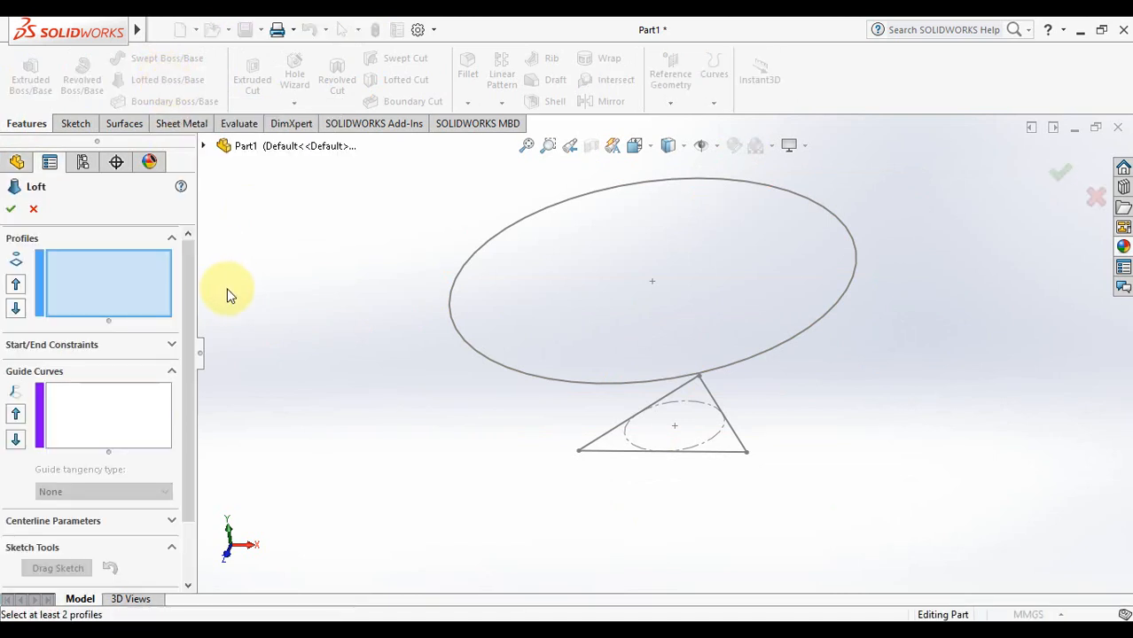
pyautogui.click(484, 353)
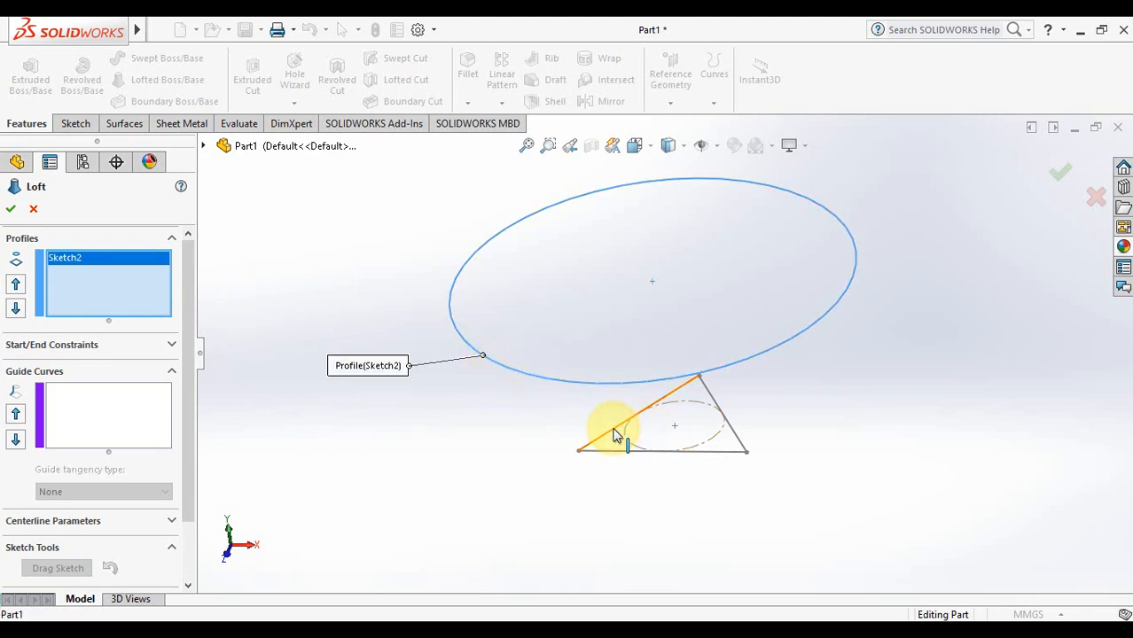
pyautogui.click(616, 434)
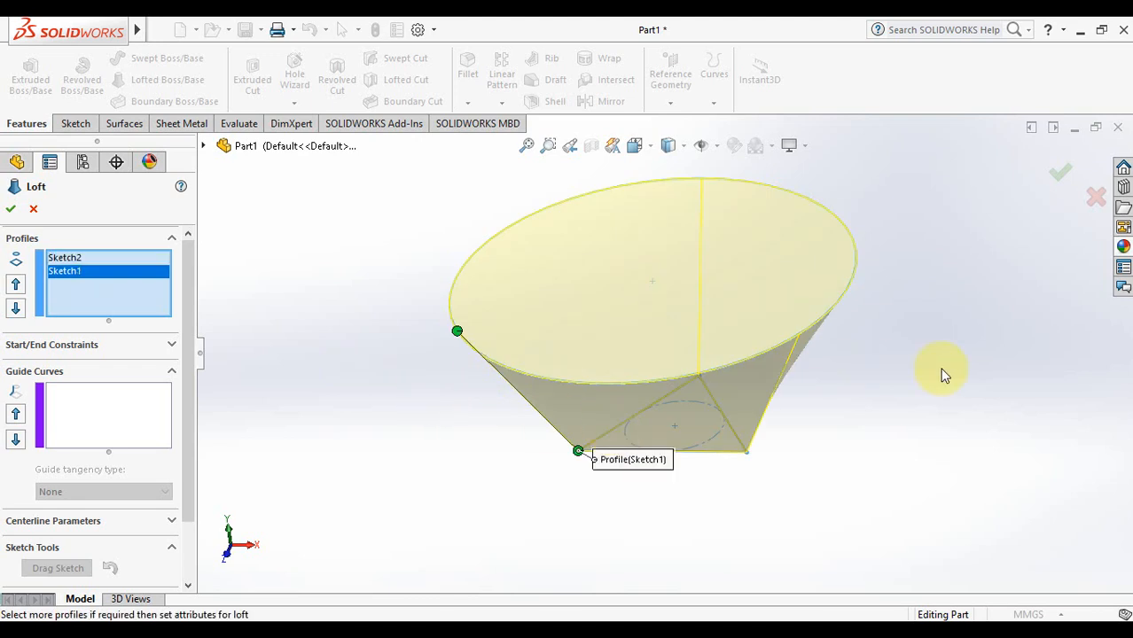
pyautogui.press('Up')
pyautogui.press('Up')
pyautogui.press('Right')
pyautogui.press('Right')
pyautogui.press('Right')
pyautogui.press('Right')
pyautogui.press('Right')
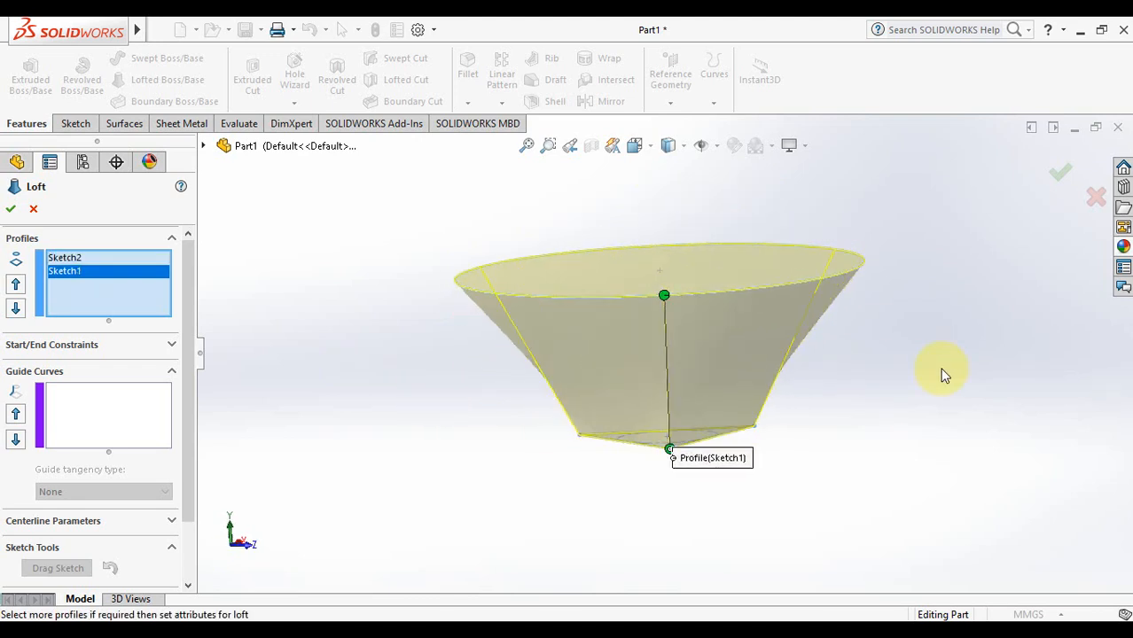
pyautogui.press('Right')
pyautogui.press('Left')
pyautogui.press('Left')
pyautogui.press('Left')
pyautogui.press('Left')
pyautogui.press('Down')
pyautogui.press('Down')
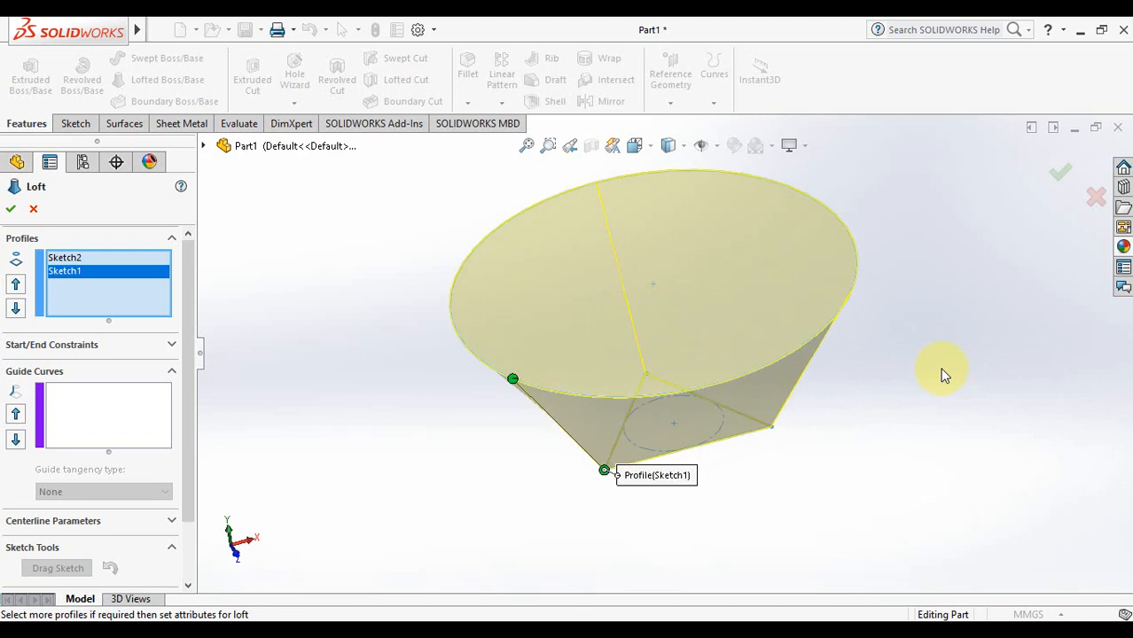
pyautogui.press('Down')
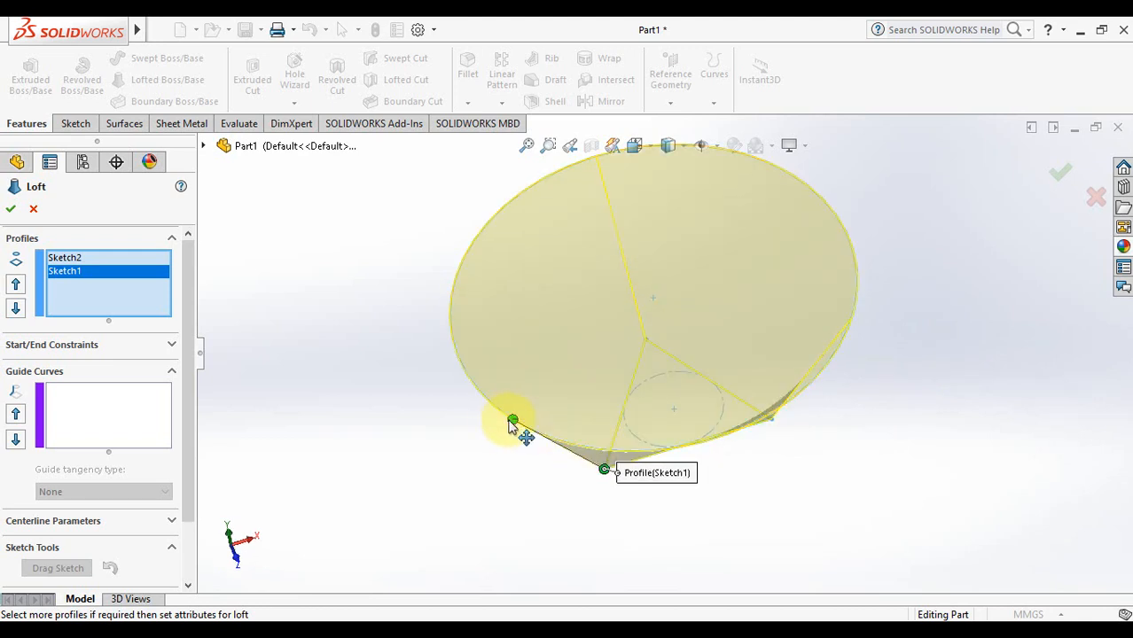
# Drag the loft connector points to adjust the twist, then confirm Loft1
pyautogui.moveTo(512, 421)
pyautogui.mouseDown()
pyautogui.moveTo(468, 371)
pyautogui.moveTo(453, 328)
pyautogui.mouseUp()
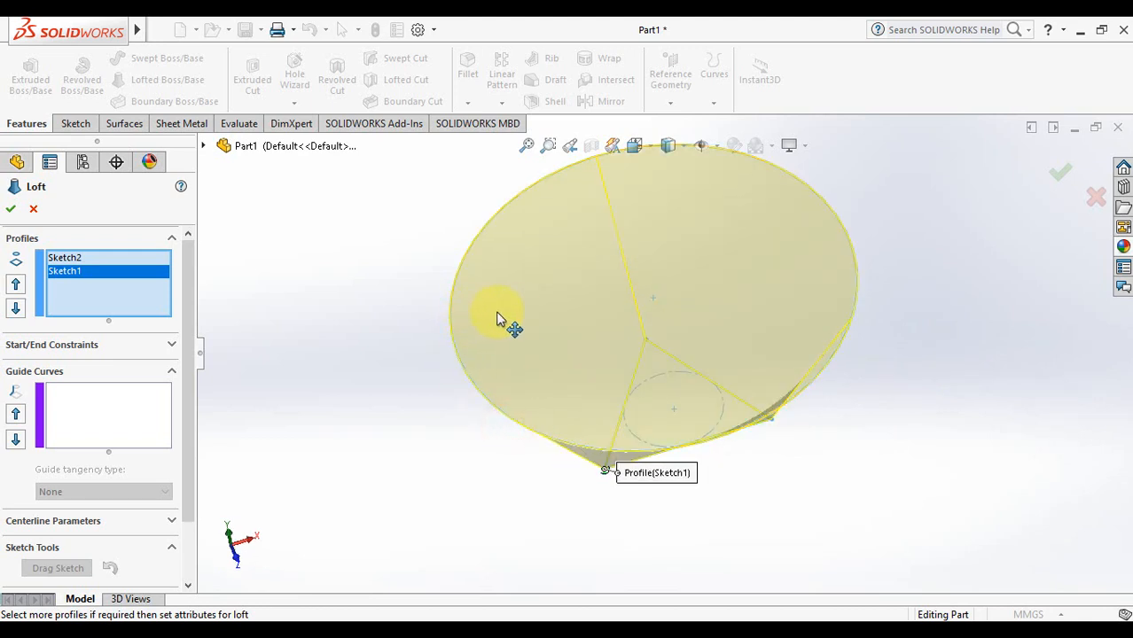
pyautogui.press('Up')
pyautogui.press('Up')
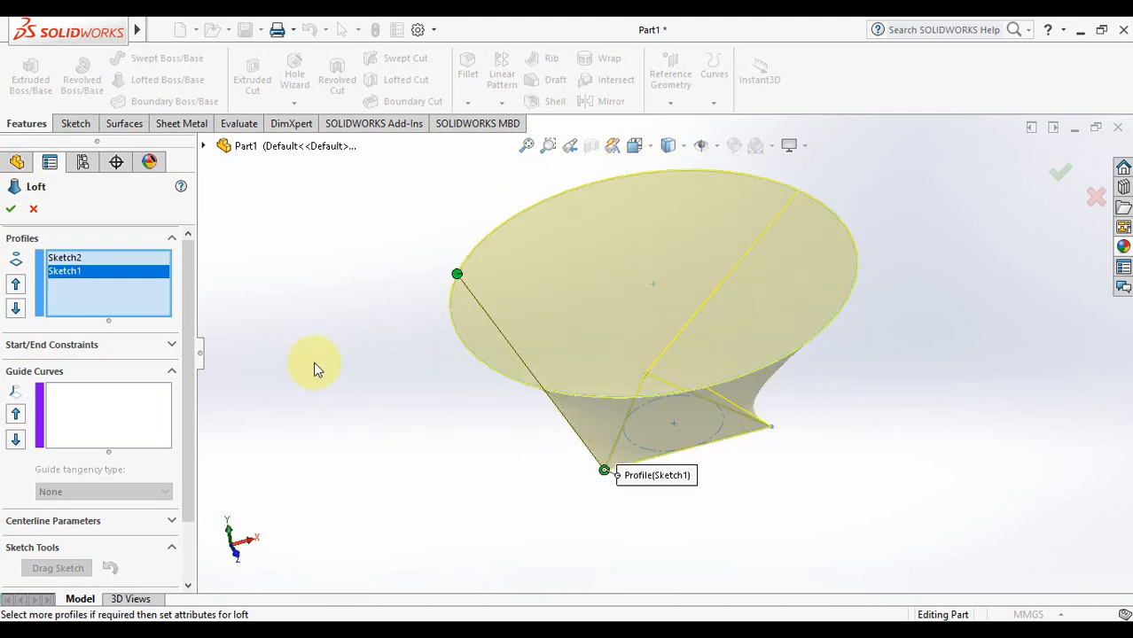
pyautogui.press('Up')
pyautogui.press('Up')
pyautogui.press('Up')
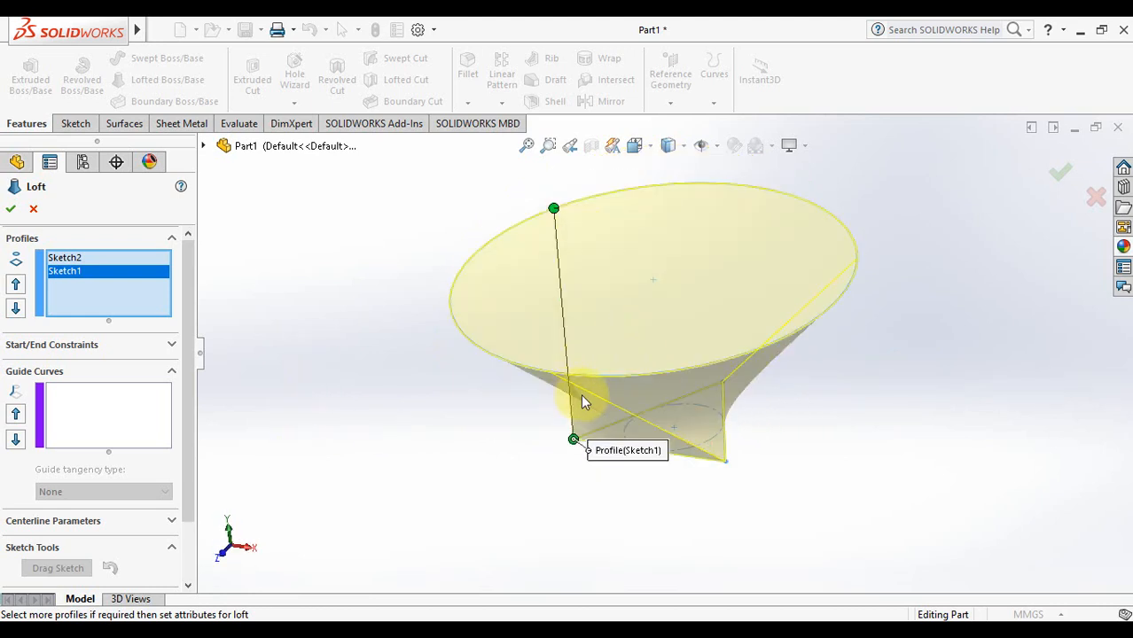
pyautogui.click(552, 206)
pyautogui.moveTo(716, 288); pyautogui.dragTo(723, 277)
pyautogui.scroll(-2, 736, 326)
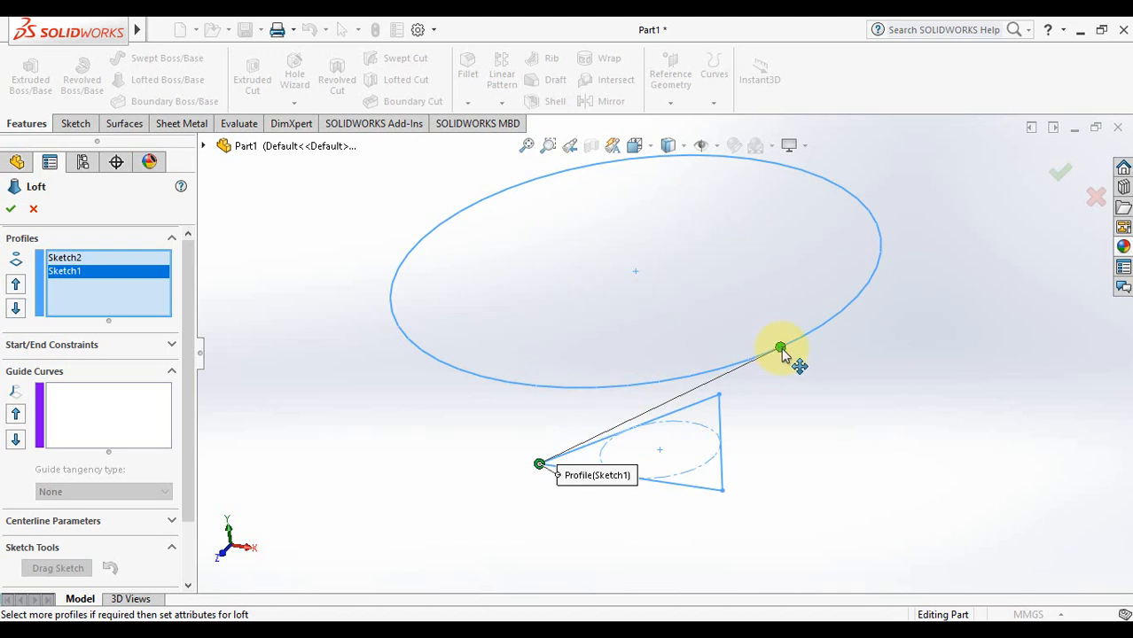
pyautogui.moveTo(777, 348); pyautogui.dragTo(452, 348)
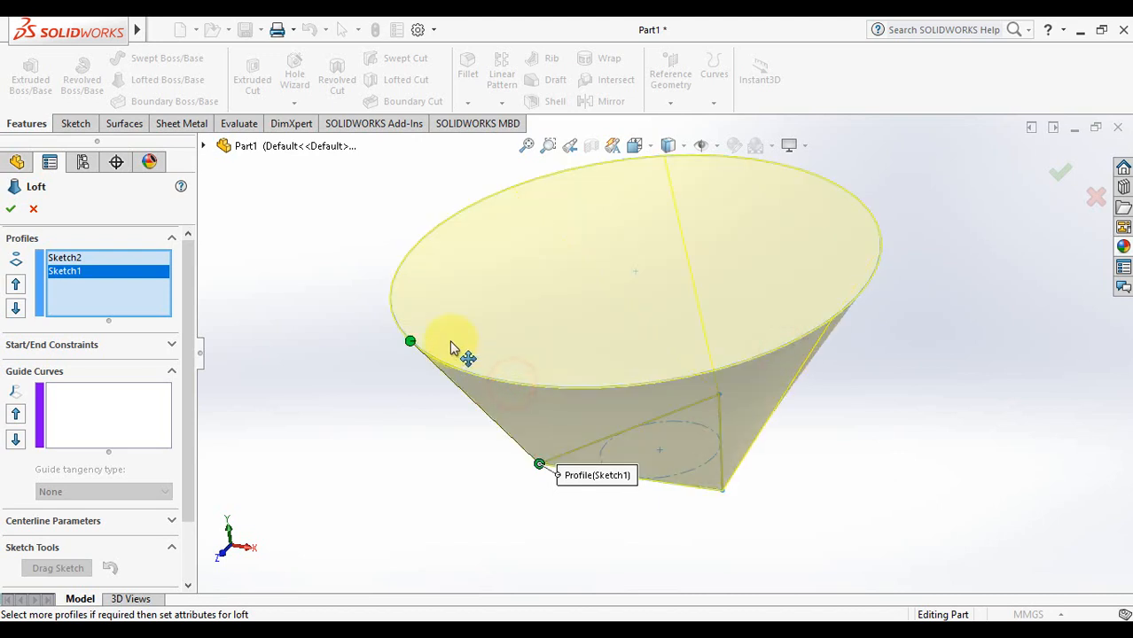
pyautogui.moveTo(990, 245); pyautogui.dragTo(1002, 236, button='middle')
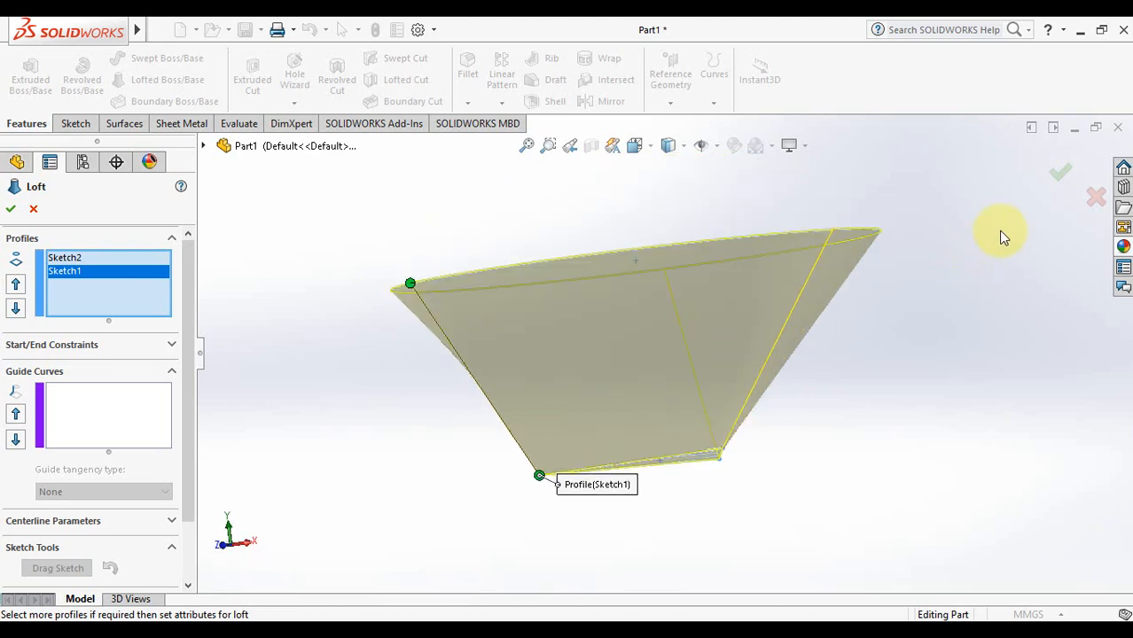
pyautogui.click(1062, 173)
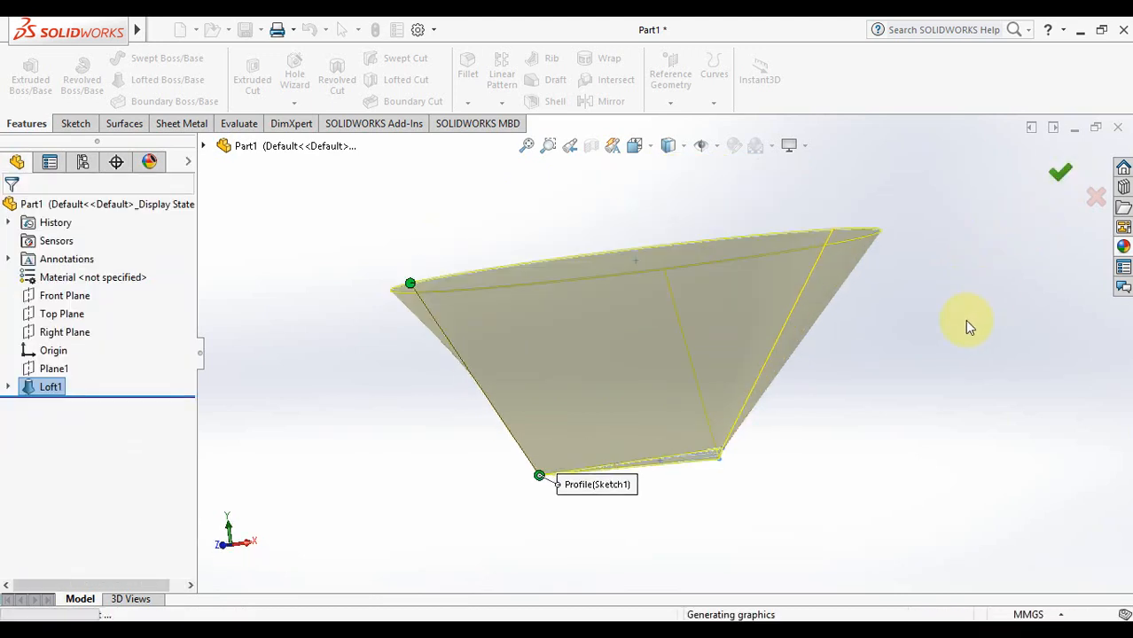
# Deselect Loft1 and inspect it from the top and side with a fitted view
pyautogui.click(927, 354)
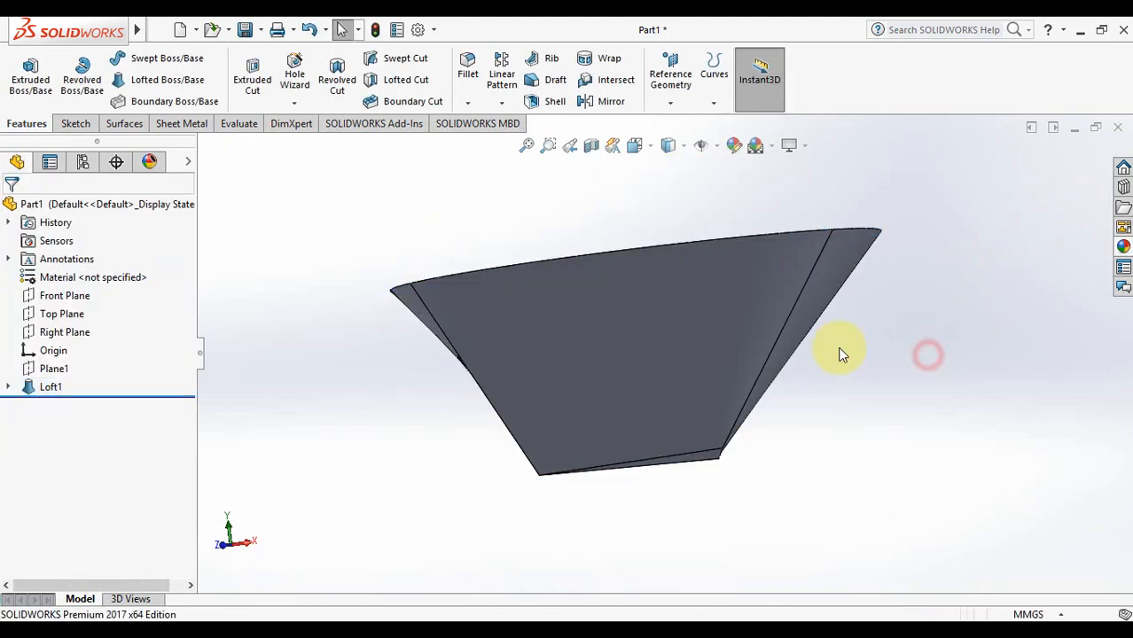
pyautogui.press('Down')
pyautogui.press('Down')
pyautogui.press('Down')
pyautogui.press('Down')
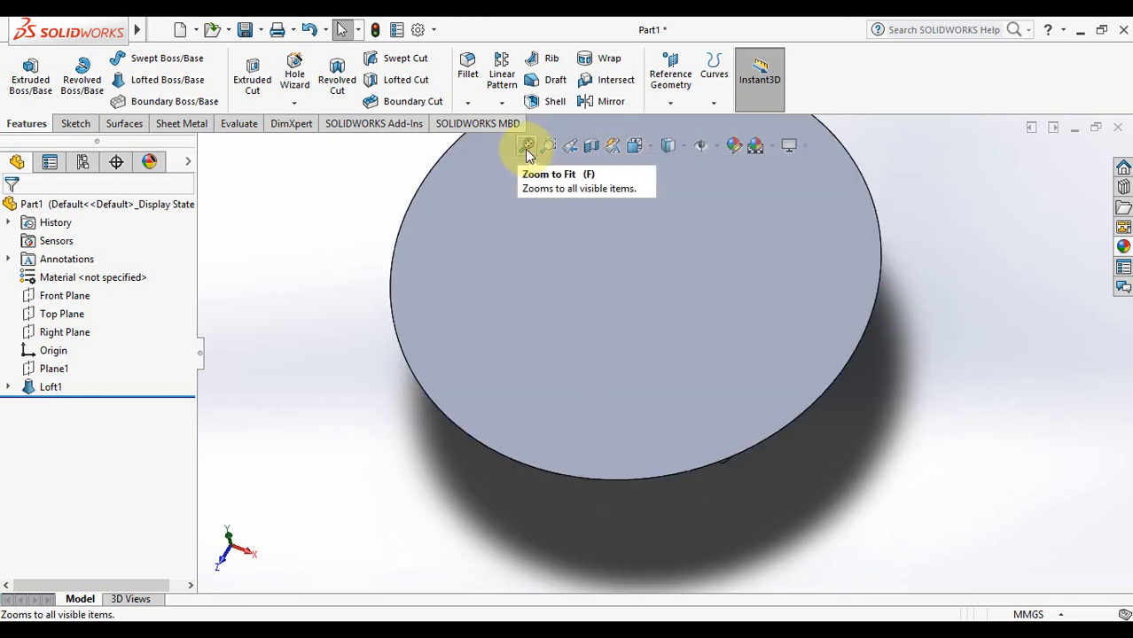
pyautogui.click(527, 151)
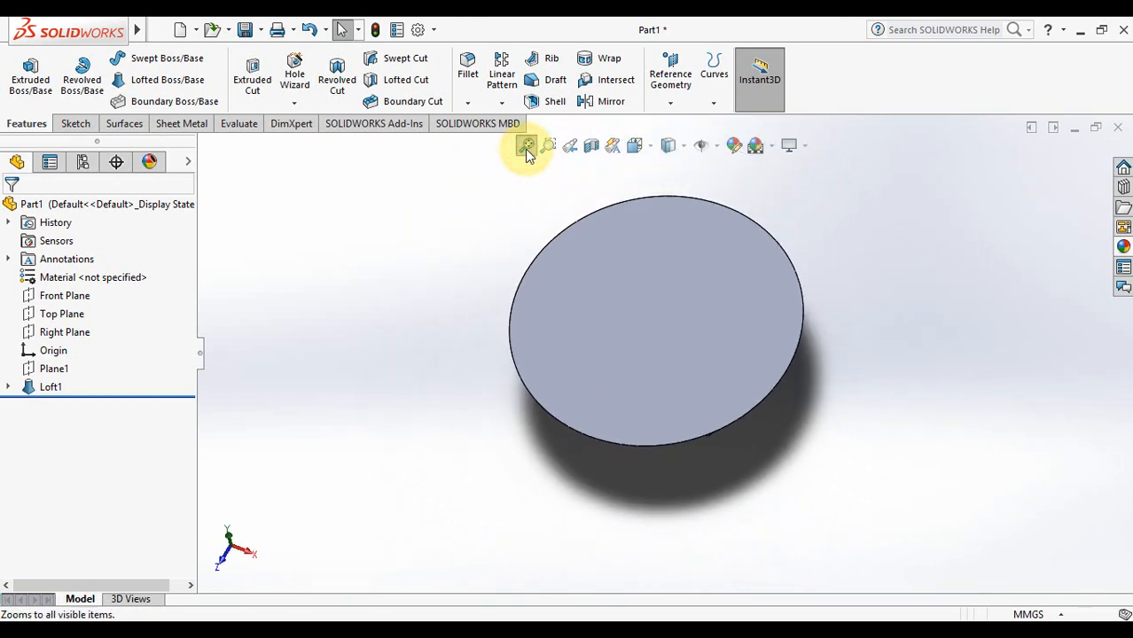
pyautogui.press('Up')
pyautogui.press('Up')
pyautogui.press('Up')
pyautogui.press('Up')
pyautogui.press('Up')
pyautogui.press('Up')
pyautogui.press('Up')
pyautogui.press('Up')
pyautogui.press('Up')
pyautogui.press('Up')
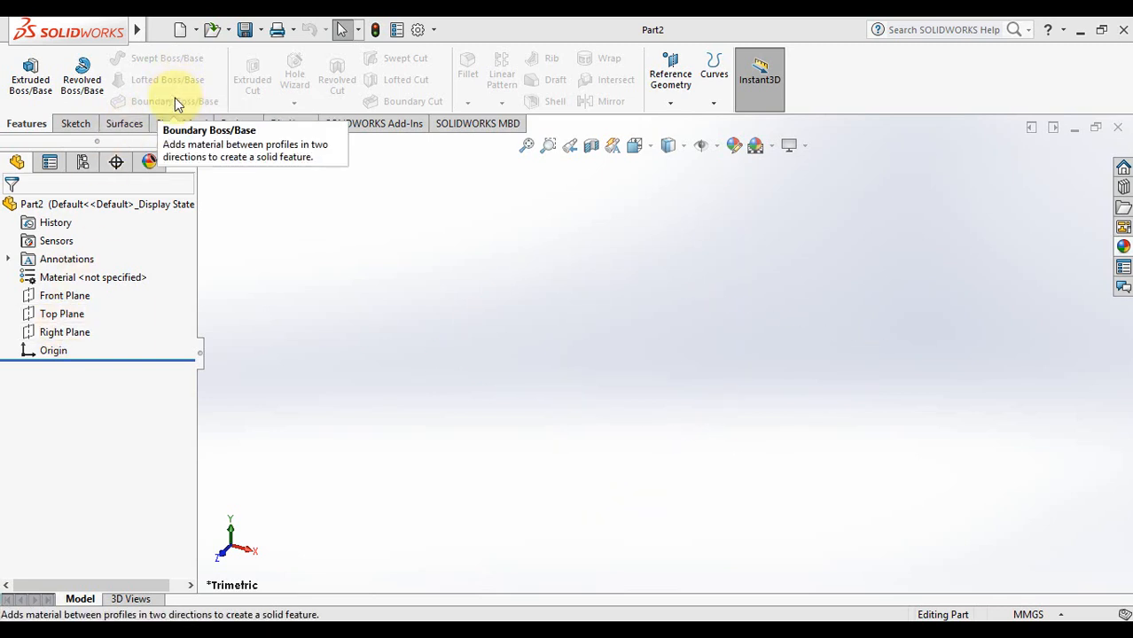
# Show the Top Plane and turn the view normal to it
pyautogui.click(60, 315)
pyautogui.click(96, 293)
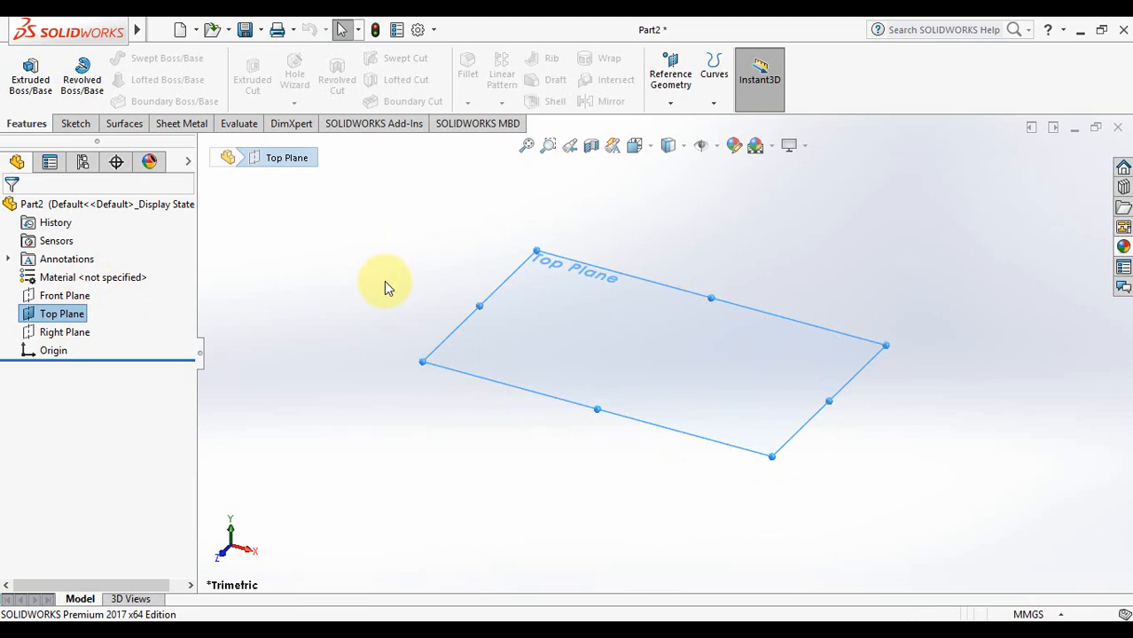
pyautogui.rightClick(643, 335)
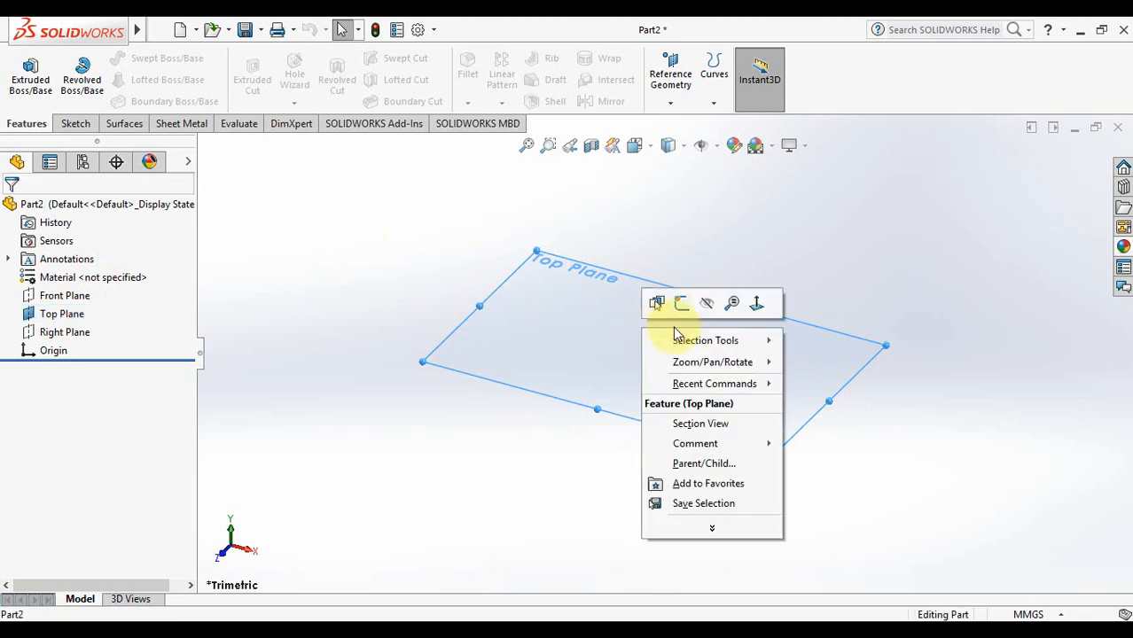
pyautogui.click(755, 304)
# Draw a corner rectangle on the Top Plane as Sketch1 and select it for extruding
pyautogui.click(74, 125)
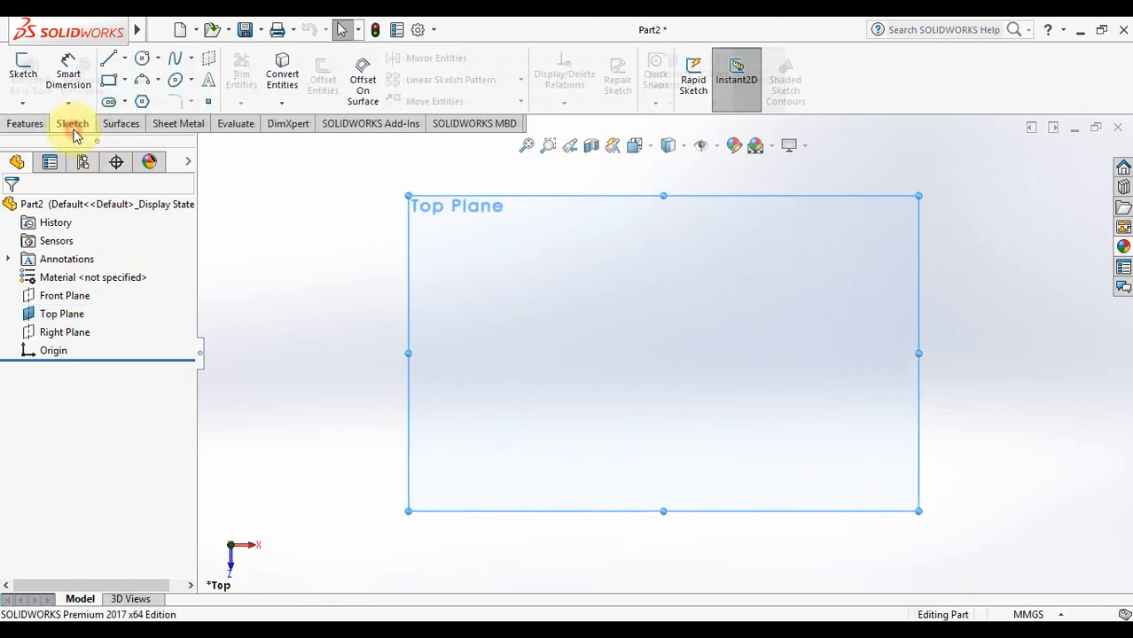
pyautogui.click(60, 316)
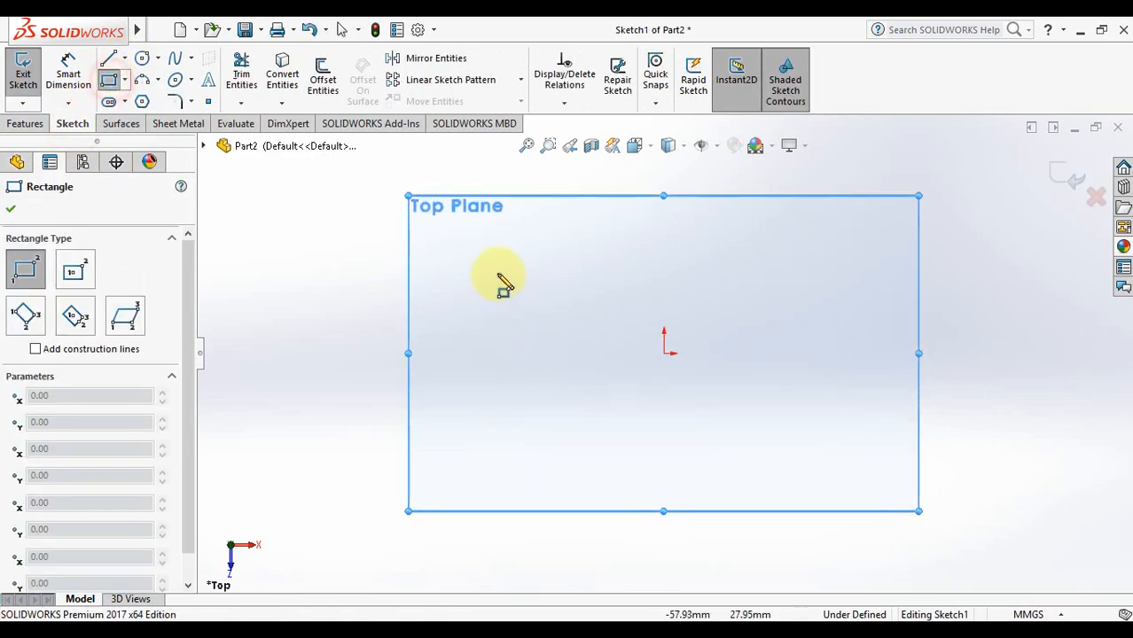
pyautogui.click(478, 260)
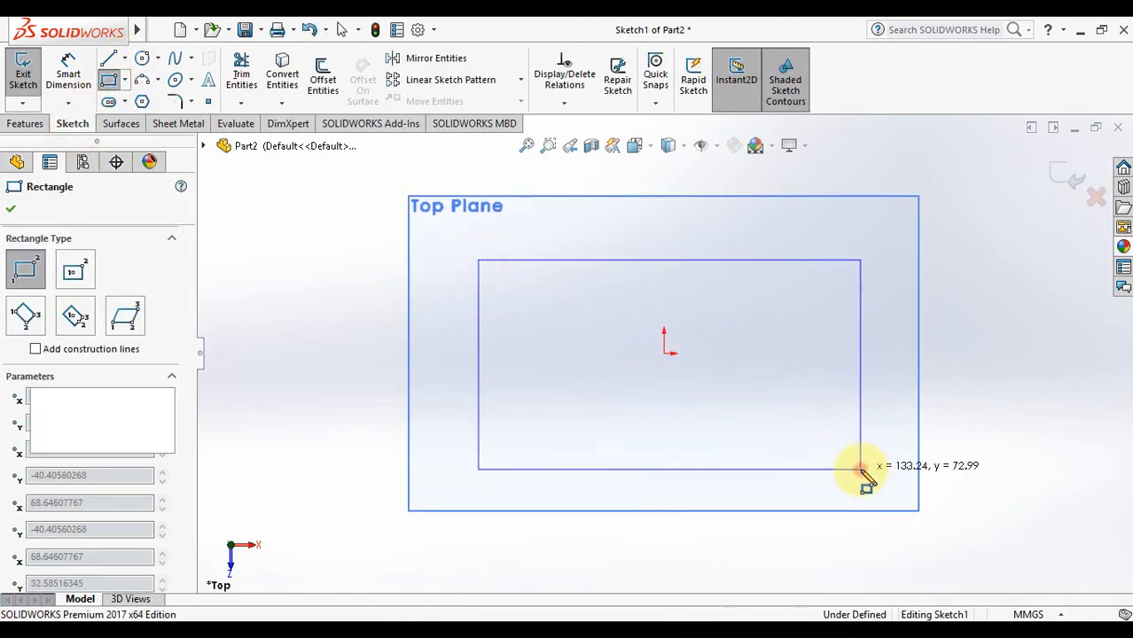
pyautogui.click(860, 470)
pyautogui.click(1067, 175)
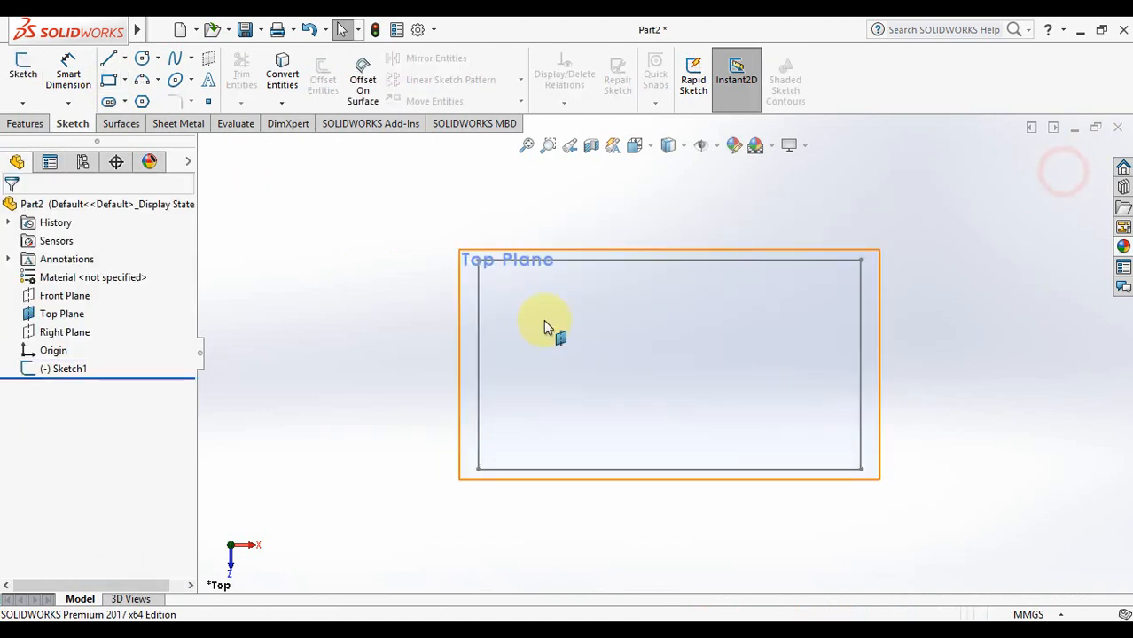
pyautogui.click(71, 368)
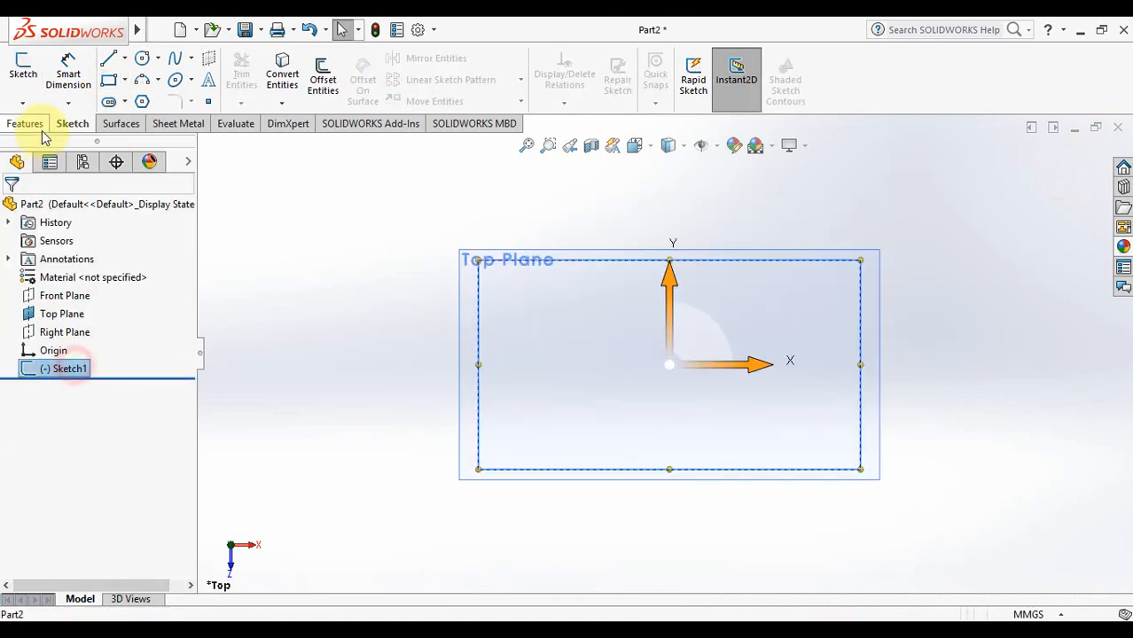
pyautogui.click(27, 124)
# Extrude the rectangle sketch 30 mm into the Boss-Extrude1 block
pyautogui.click(31, 73)
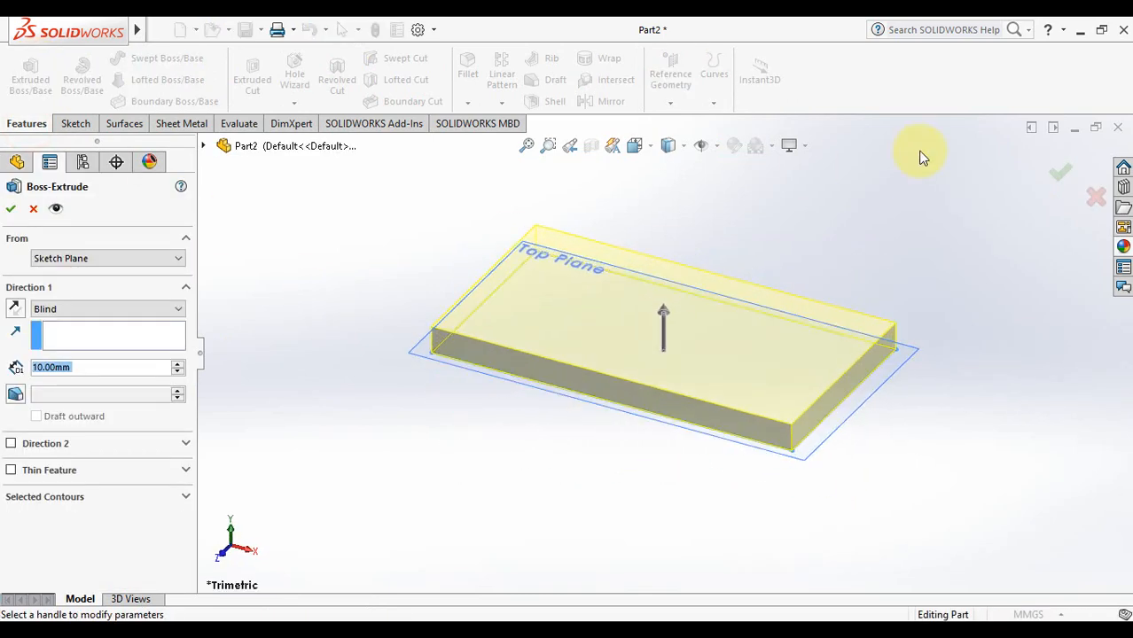
pyautogui.click(177, 367)
pyautogui.click(1052, 173)
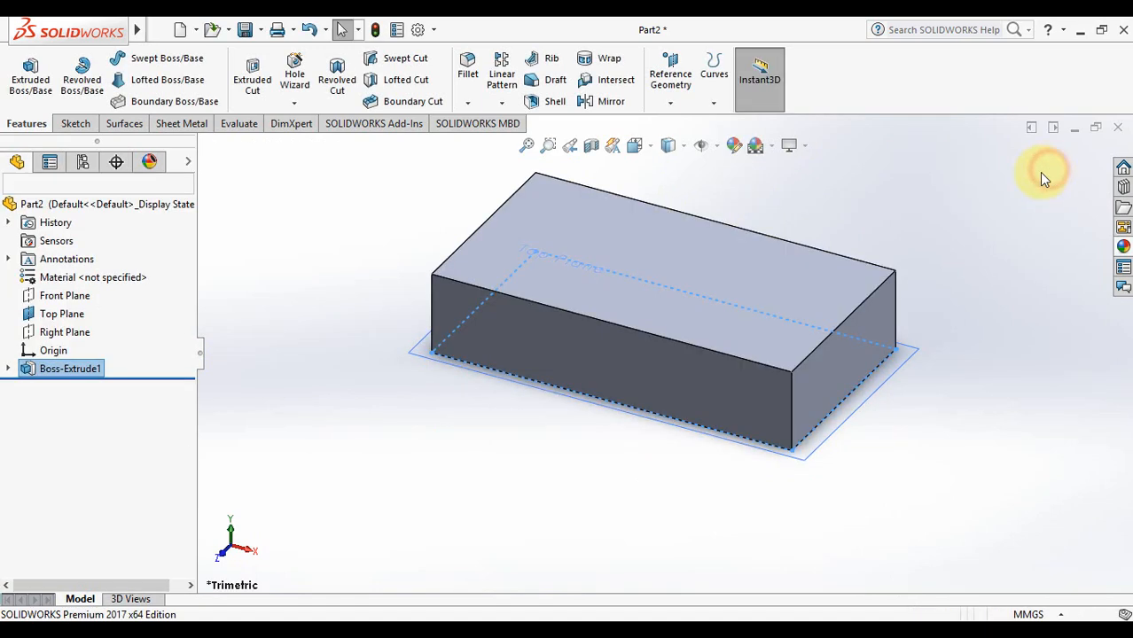
# Hide the Top Plane and fit the whole block in view
pyautogui.click(63, 315)
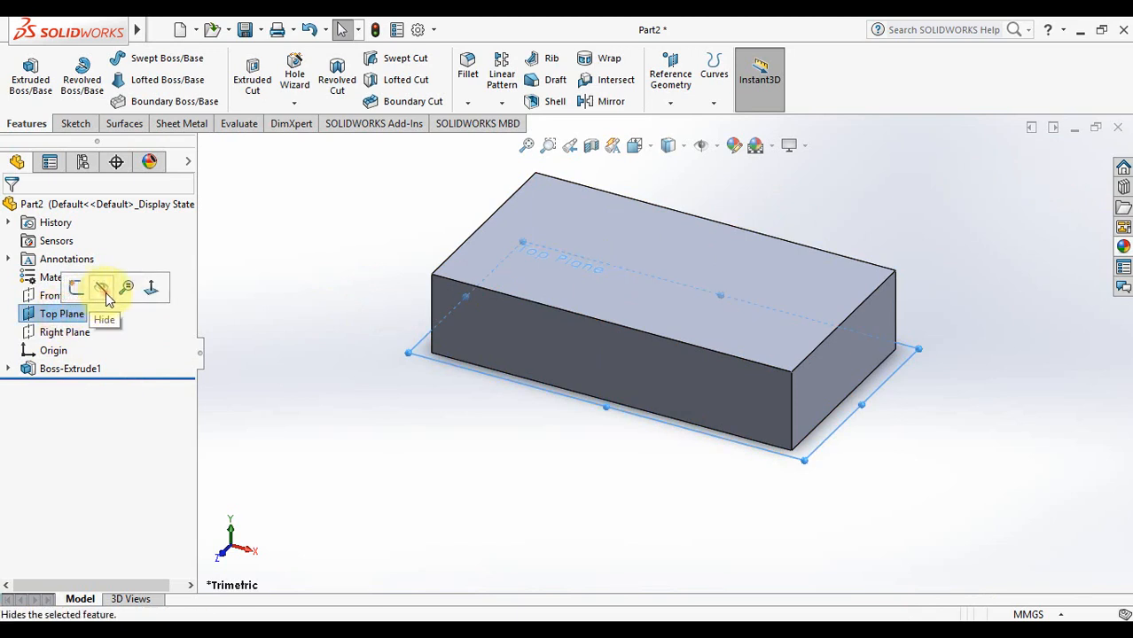
pyautogui.click(397, 277)
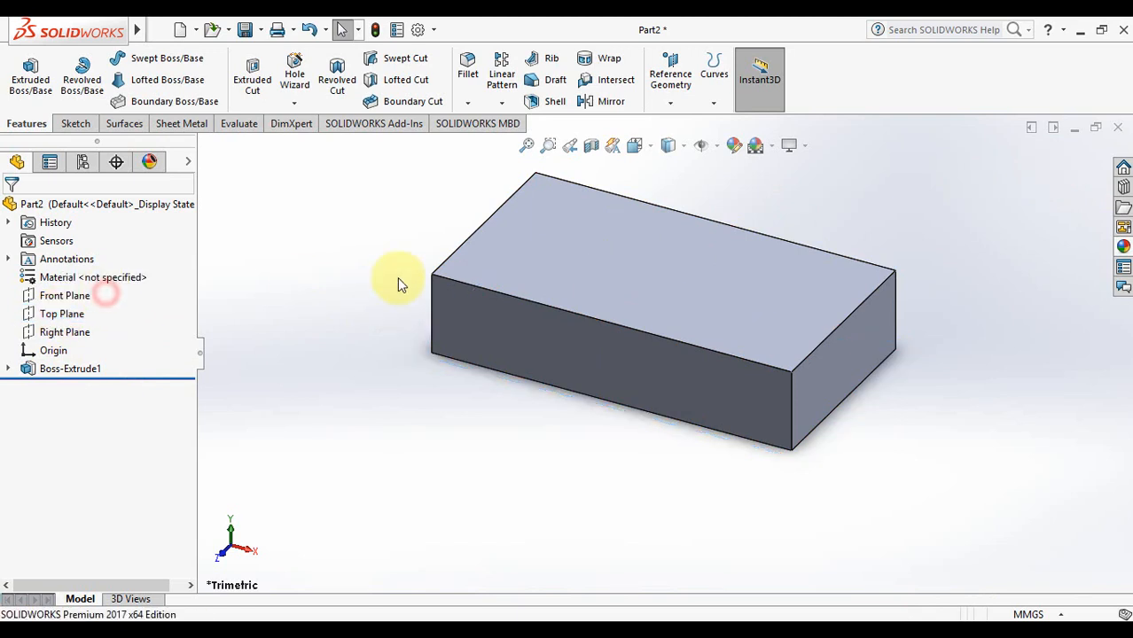
pyautogui.click(526, 147)
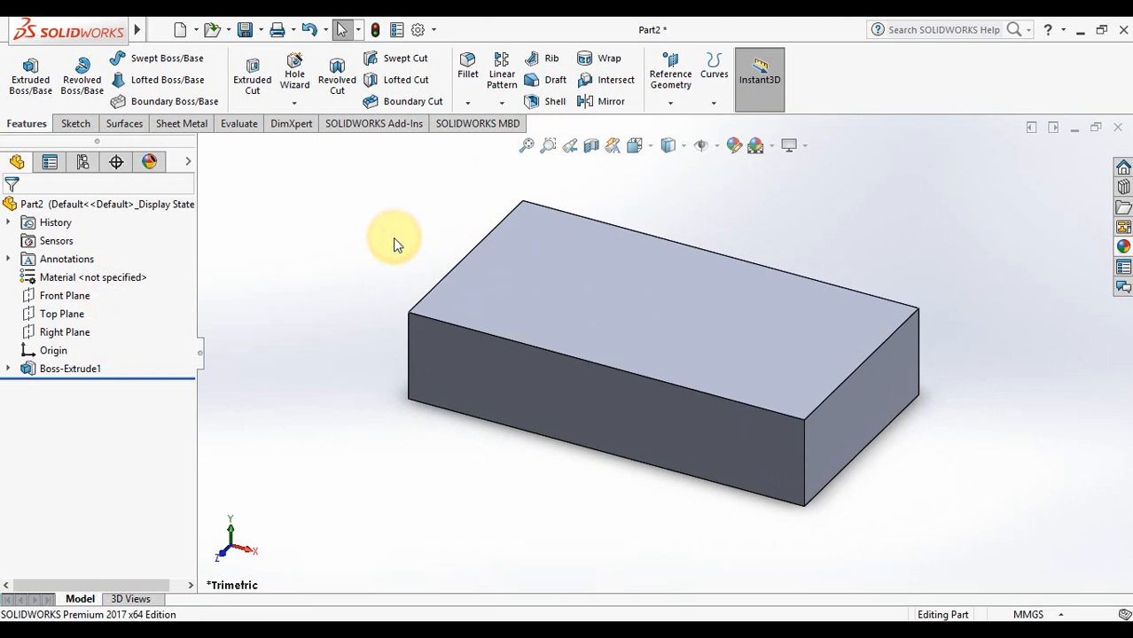
pyautogui.scroll(-5, 394, 236)
pyautogui.scroll(8, 394, 235)
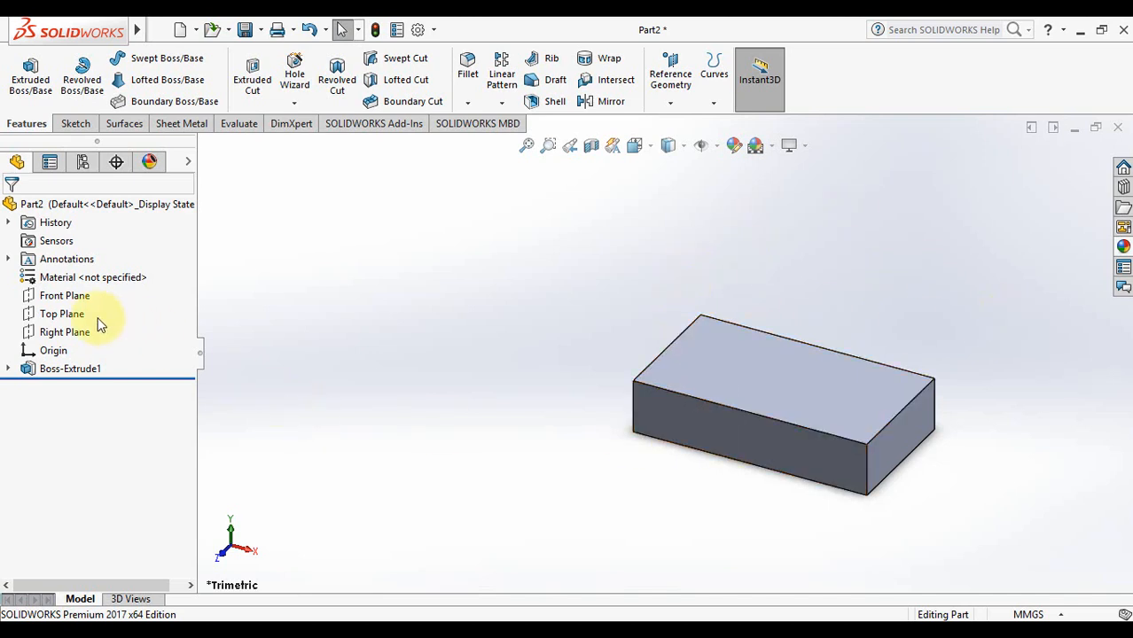
# Create Plane1 from the block's top face with an 80 mm offset upward
pyautogui.click(743, 376)
pyautogui.click(391, 318)
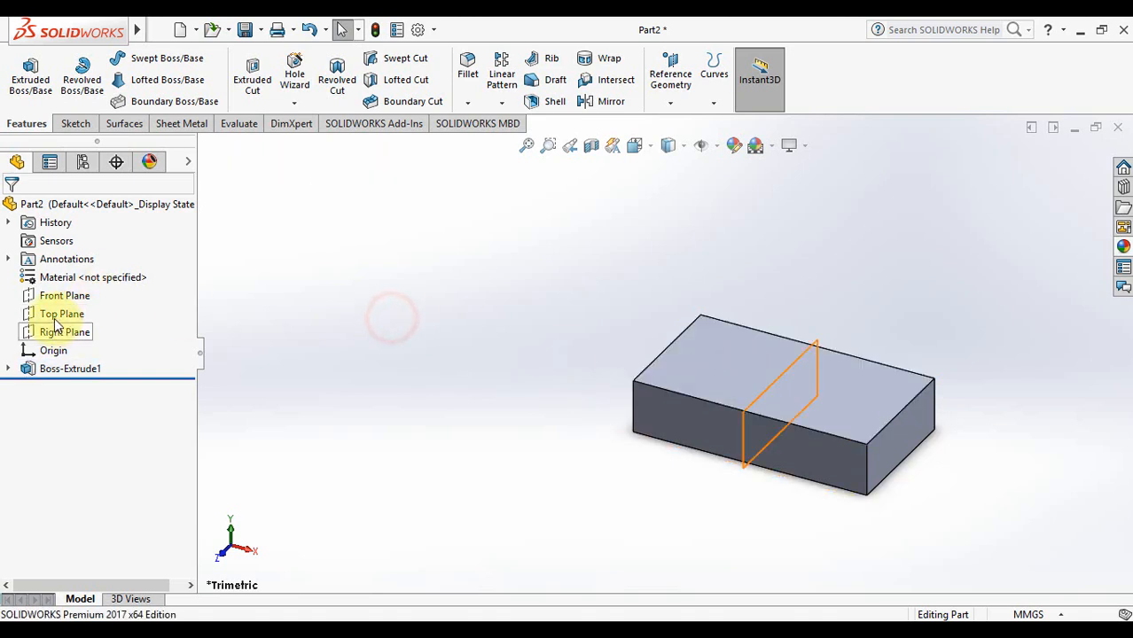
pyautogui.click(671, 84)
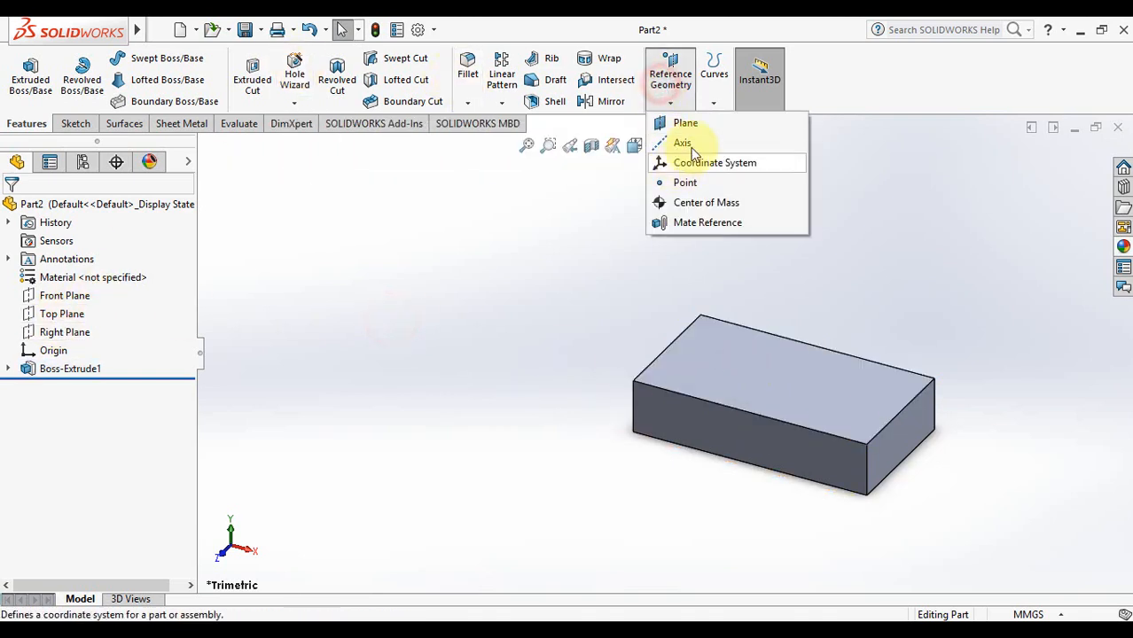
pyautogui.click(709, 128)
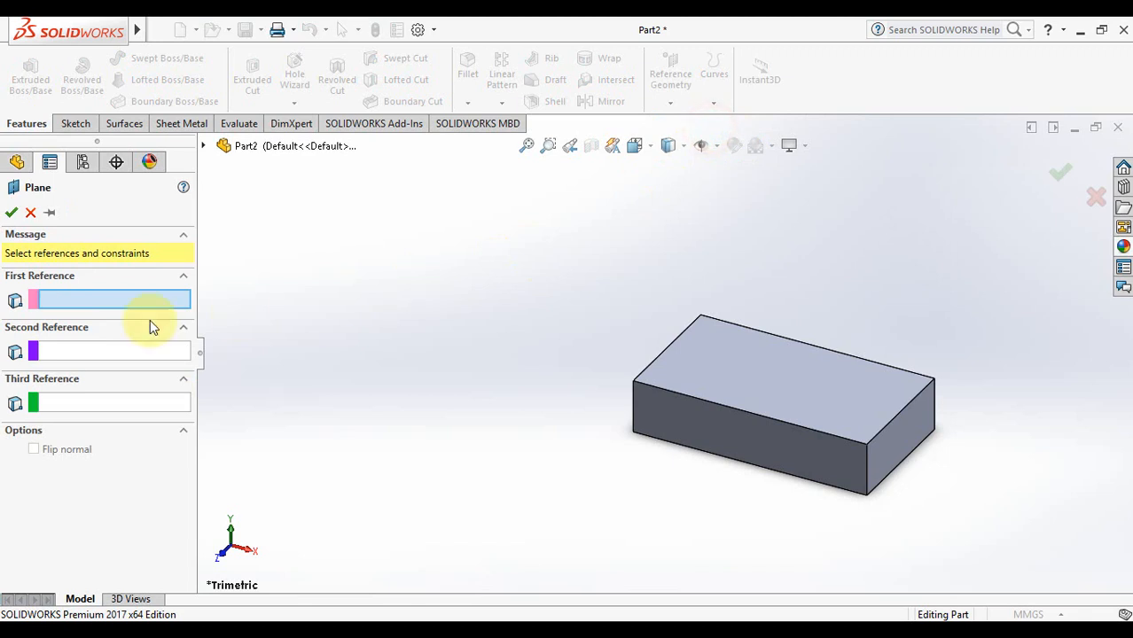
pyautogui.click(732, 371)
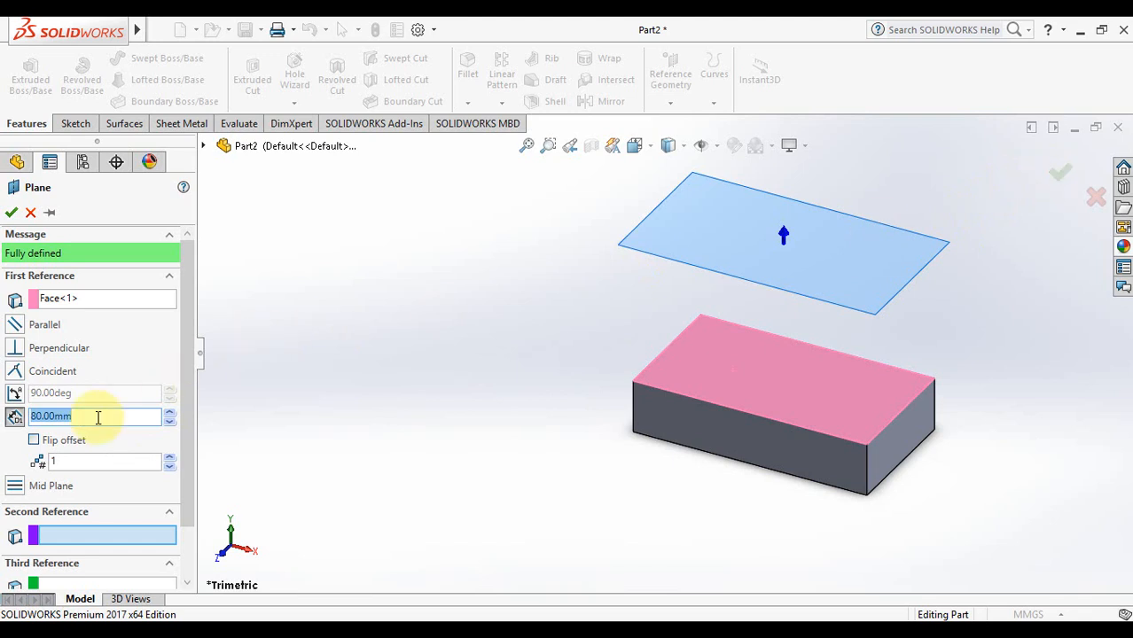
pyautogui.click(1063, 180)
pyautogui.click(538, 373)
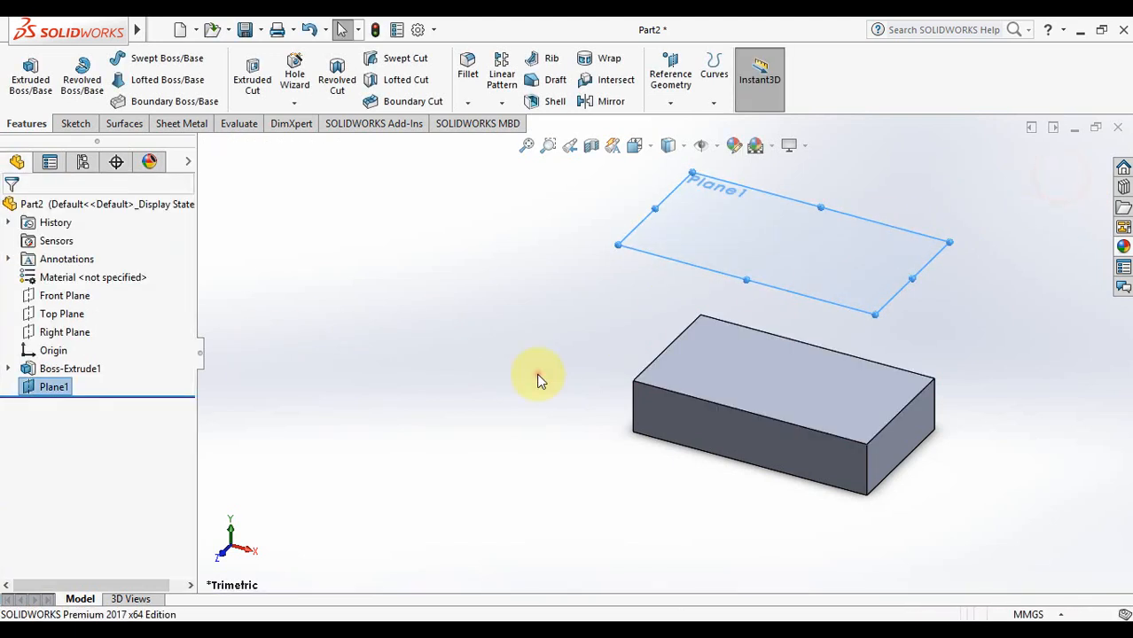
# Turn the view Normal To Plane1 and select Plane1 for sketching
pyautogui.click(75, 124)
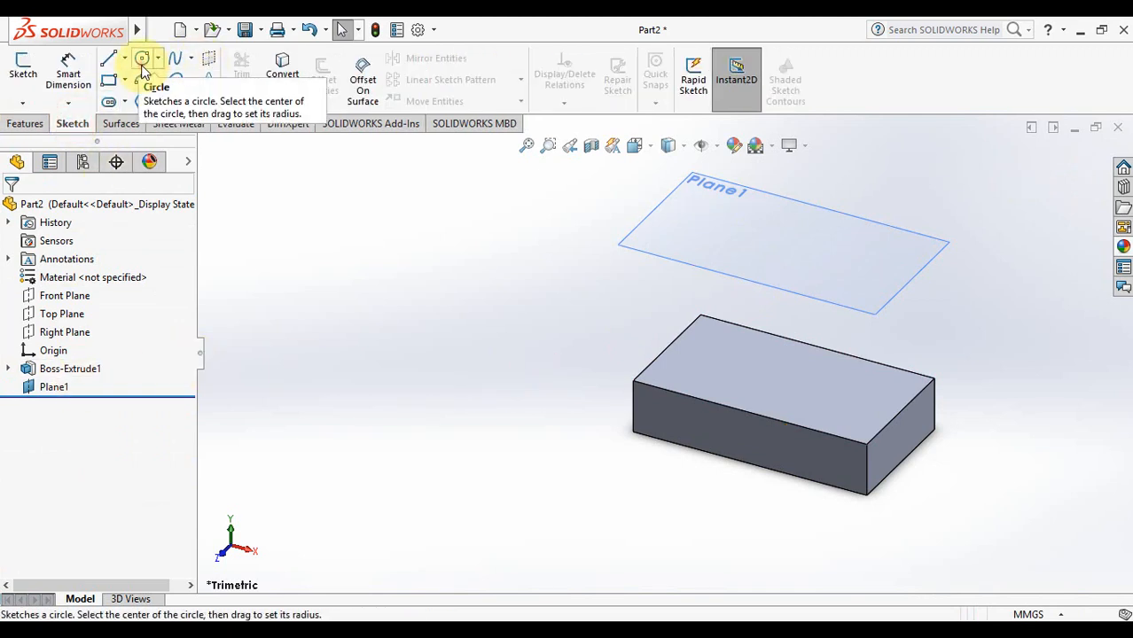
pyautogui.click(142, 59)
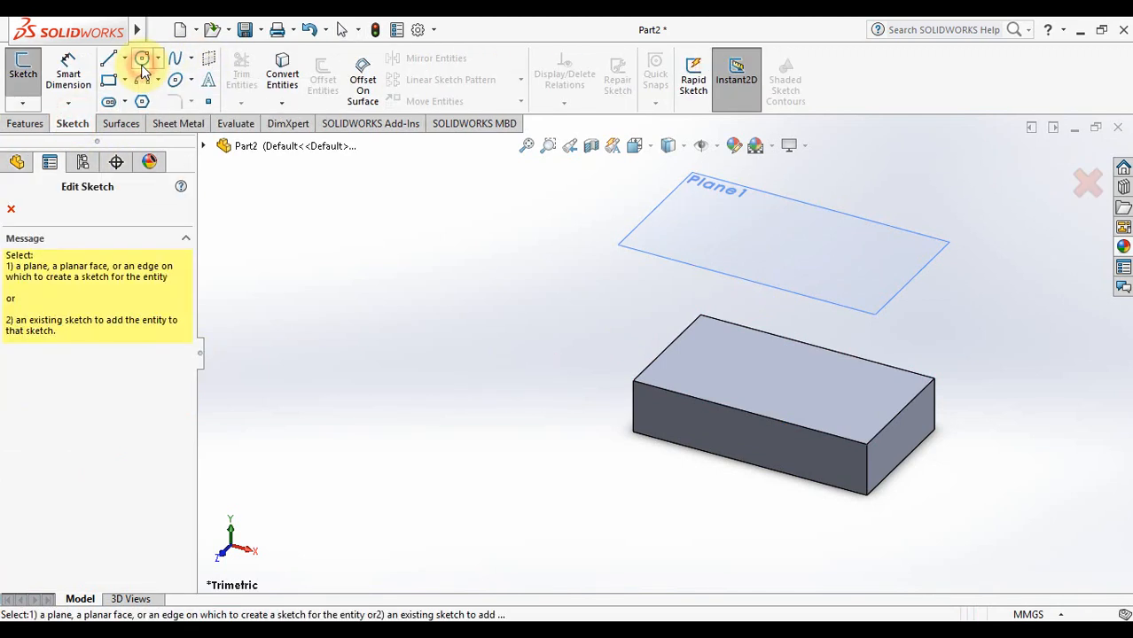
pyautogui.click(713, 189)
pyautogui.press('Escape')
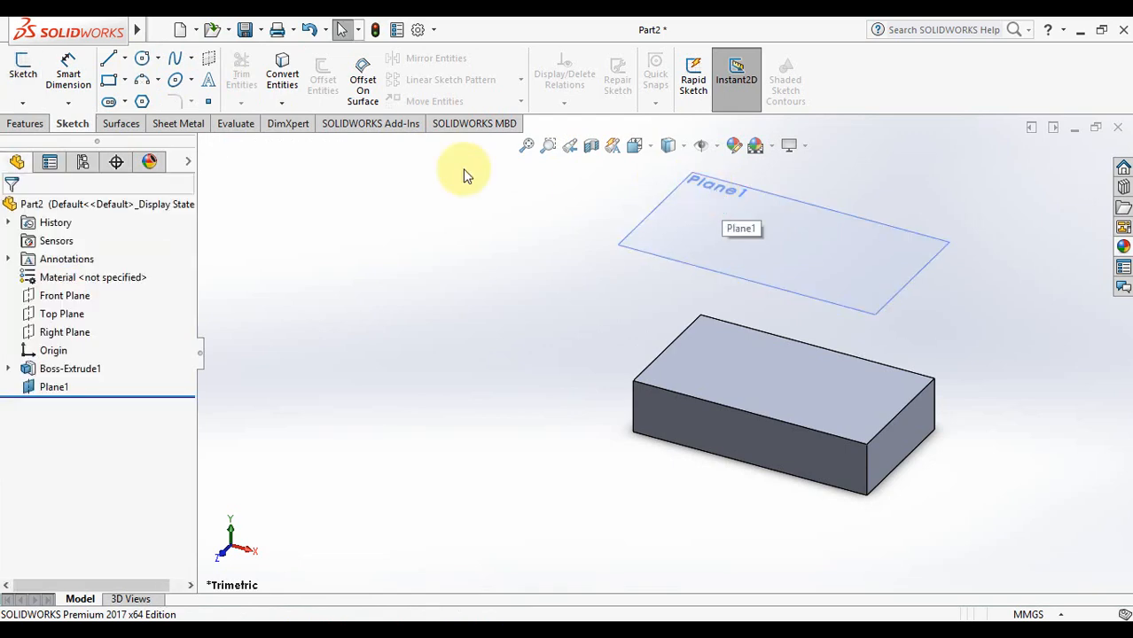
pyautogui.rightClick(763, 222)
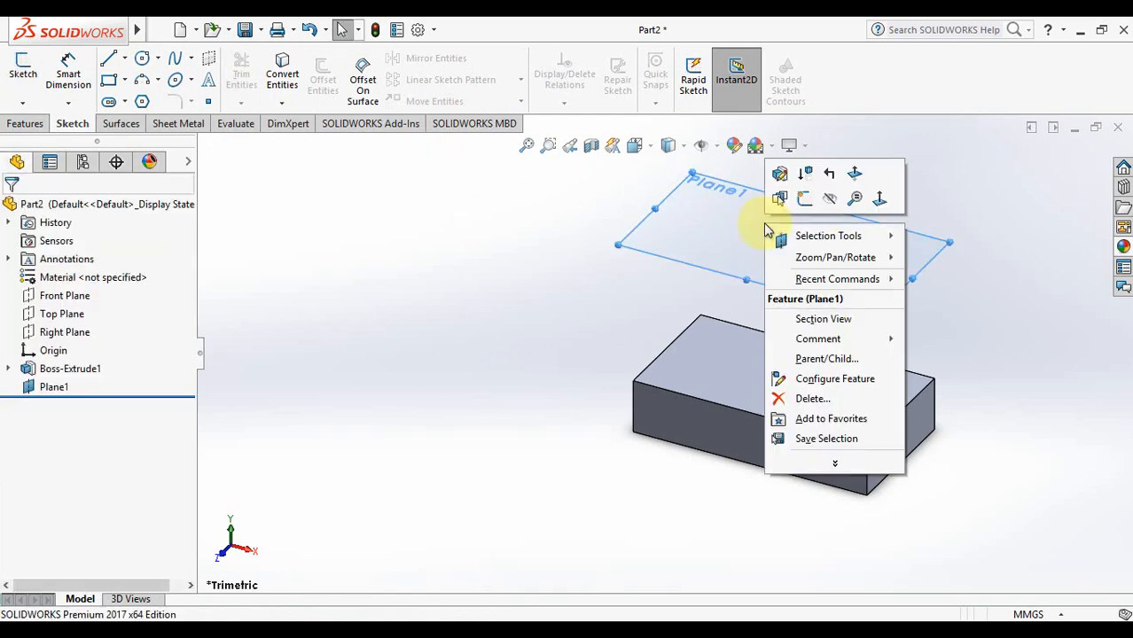
pyautogui.click(878, 196)
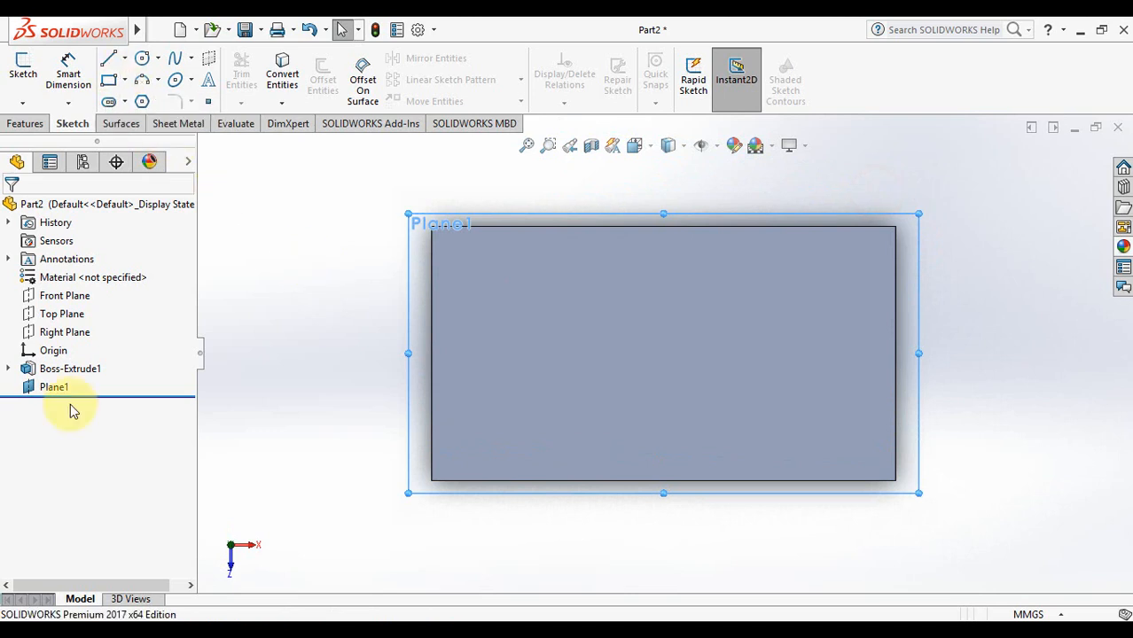
pyautogui.click(54, 387)
pyautogui.click(53, 388)
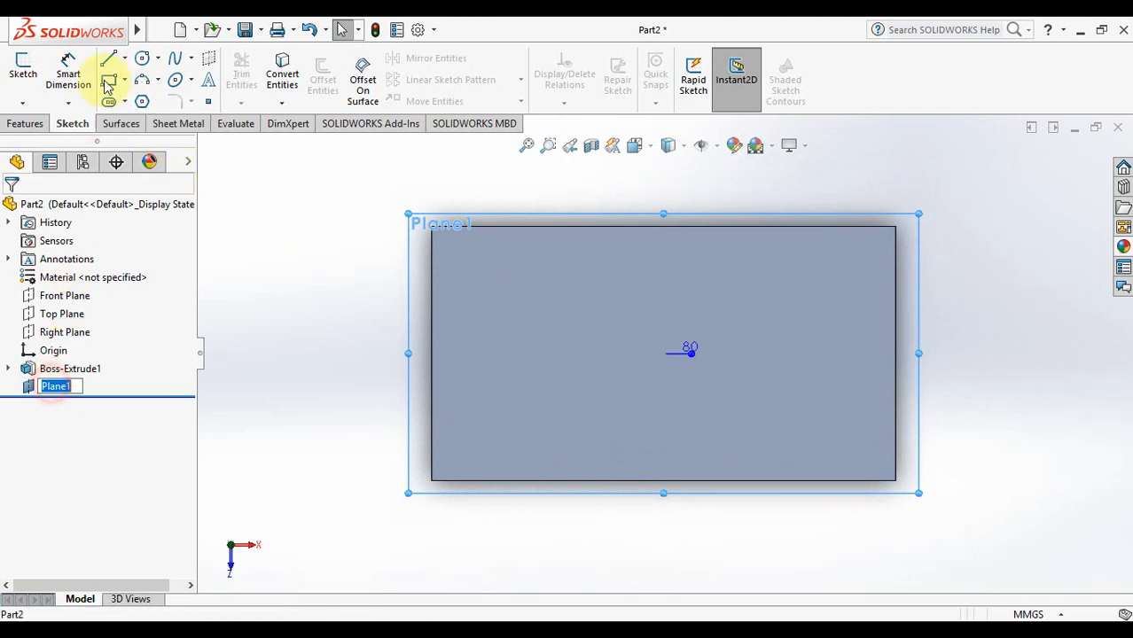
# Sketch a circle of about 27.8 mm radius centred left of the origin, then exit the sketch
pyautogui.click(144, 59)
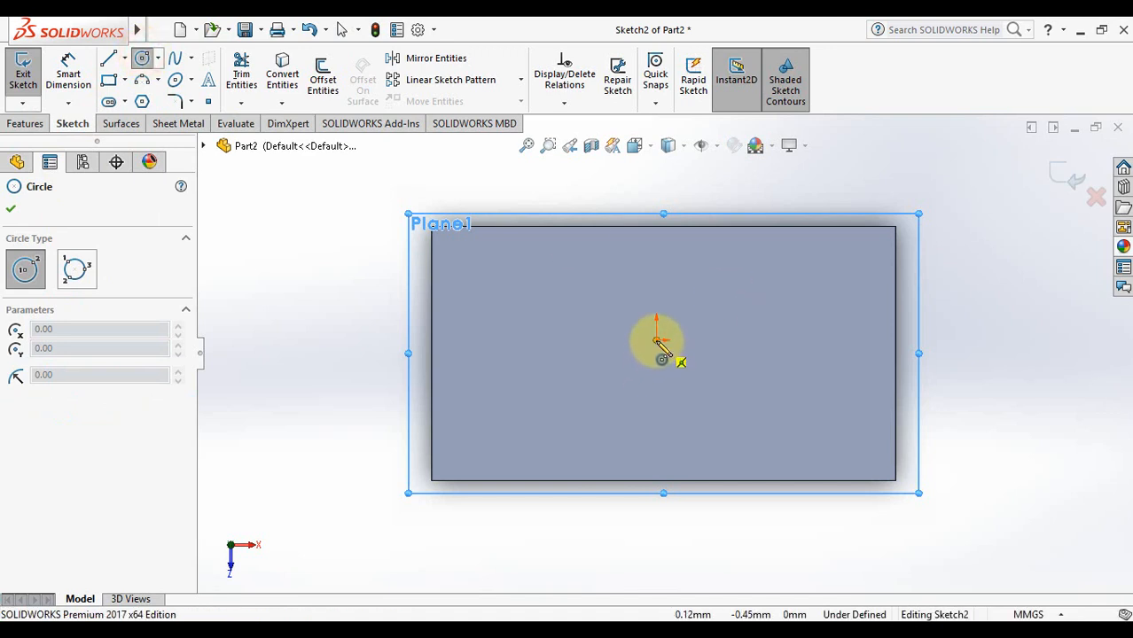
pyautogui.moveTo(657, 341); pyautogui.dragTo(675, 390)
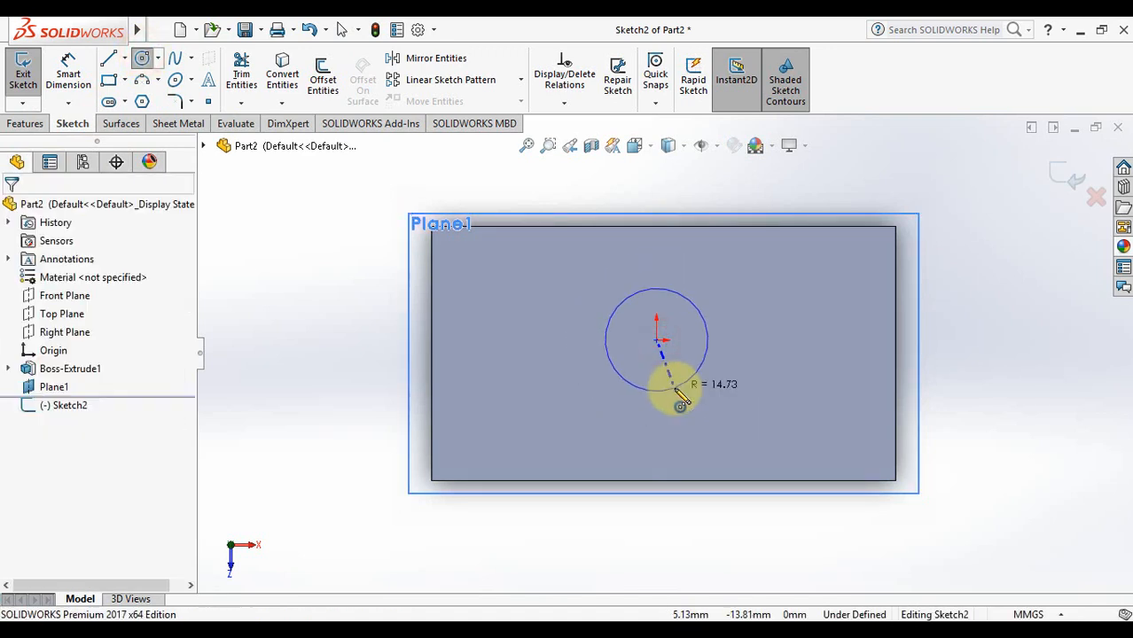
pyautogui.press('Escape')
pyautogui.click(142, 58)
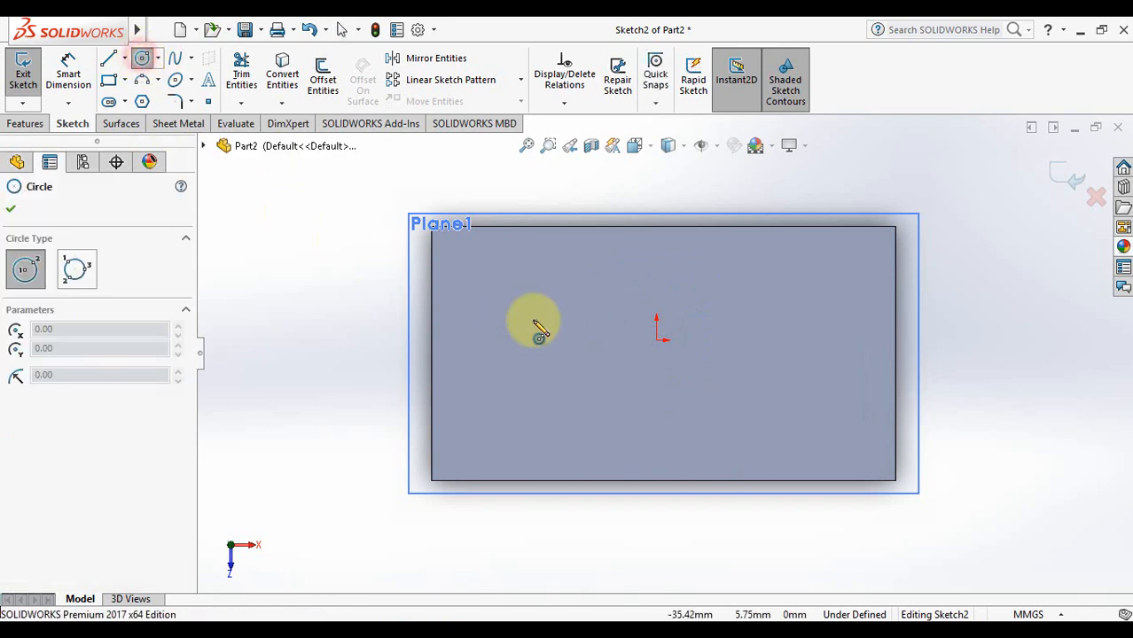
pyautogui.click(524, 341)
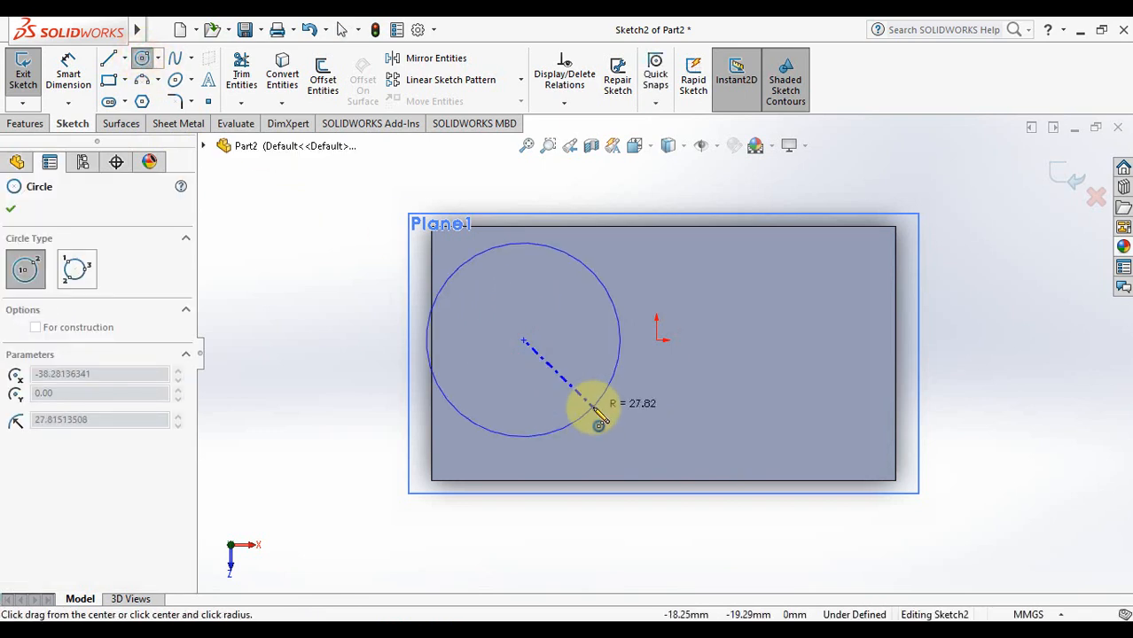
pyautogui.click(581, 407)
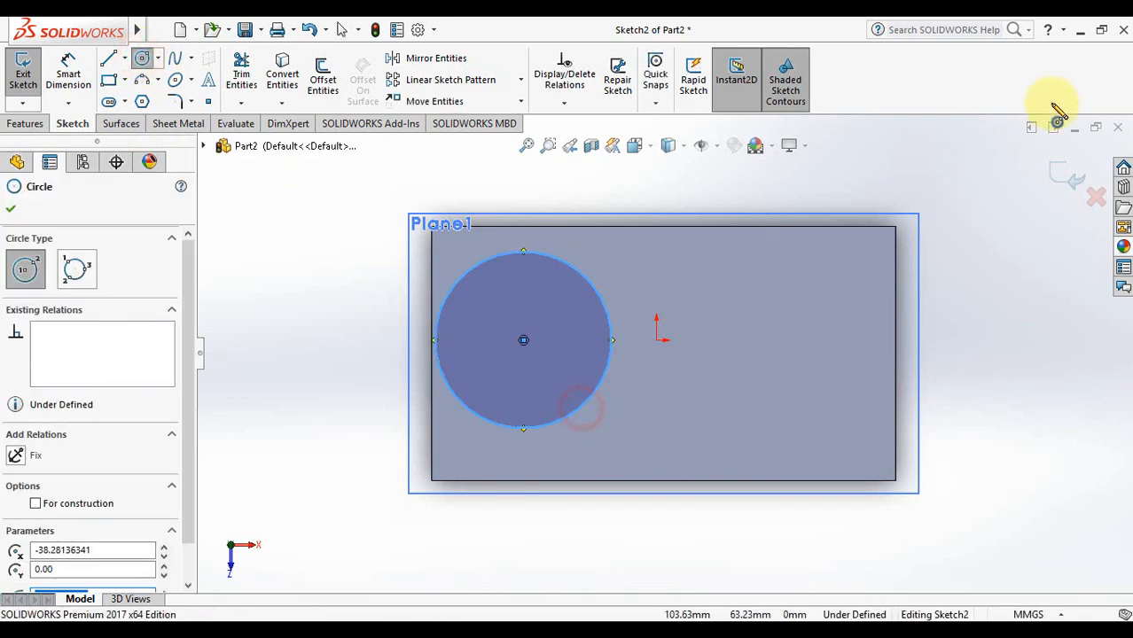
pyautogui.click(1059, 170)
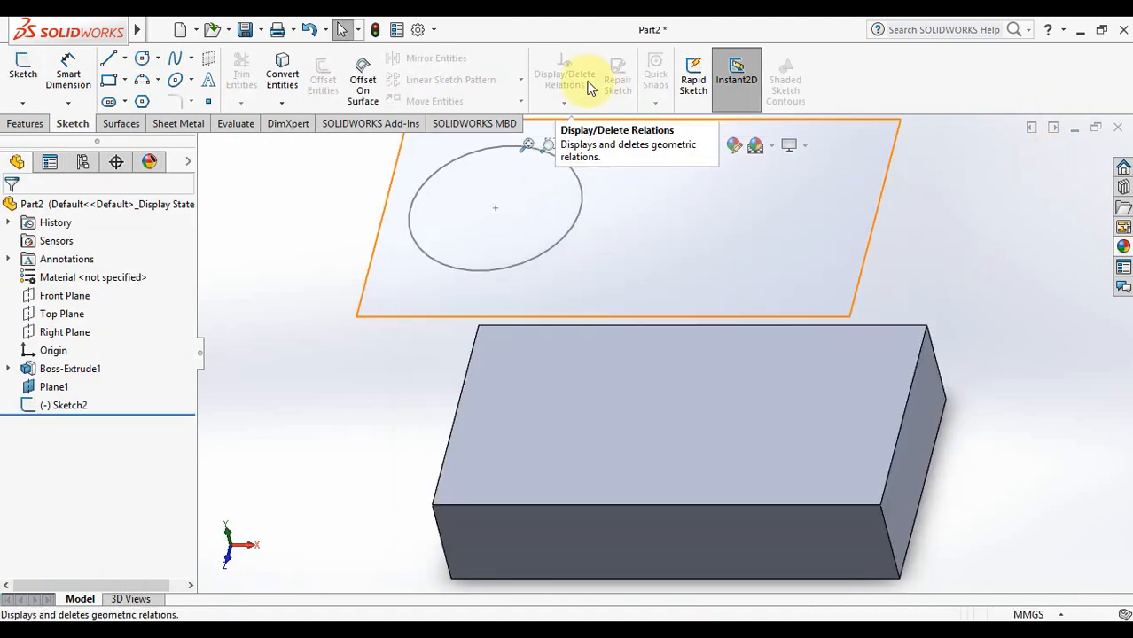
# Hide Plane1 so only the circle floats above the block, with the Features tab showing
pyautogui.click(527, 144)
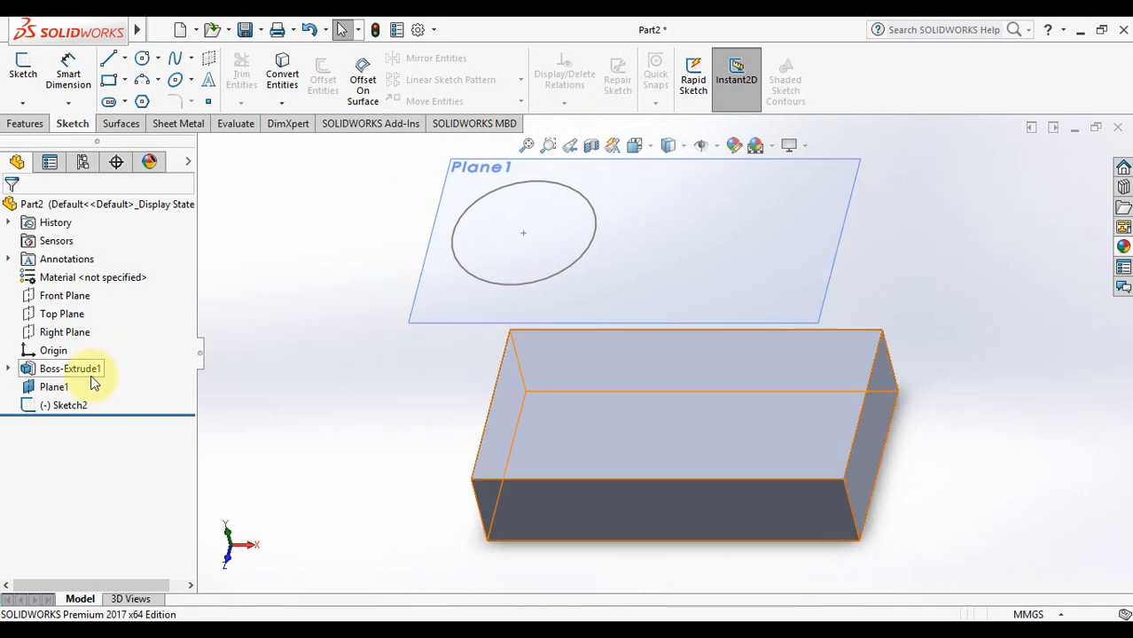
pyautogui.click(54, 387)
pyautogui.rightClick(54, 386)
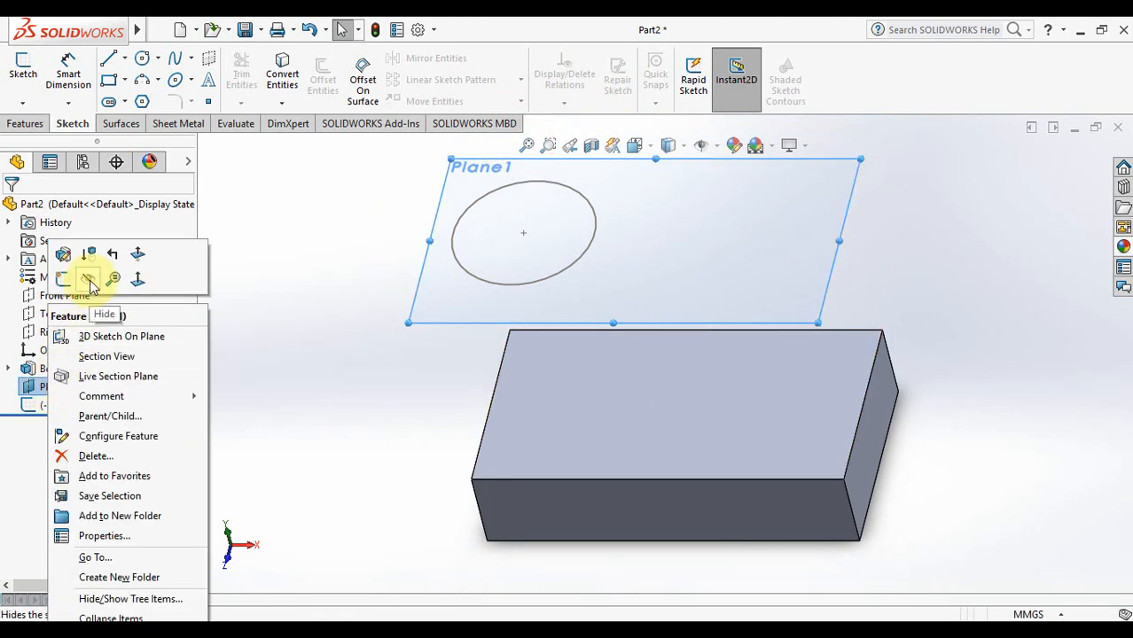
pyautogui.click(88, 280)
pyautogui.click(299, 324)
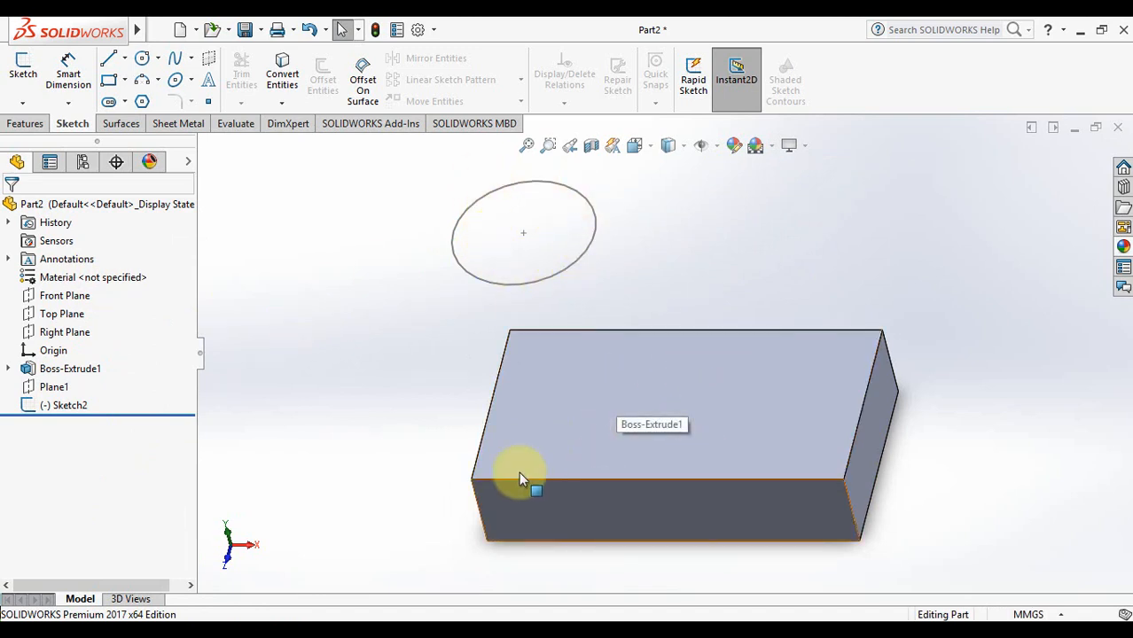
pyautogui.click(26, 124)
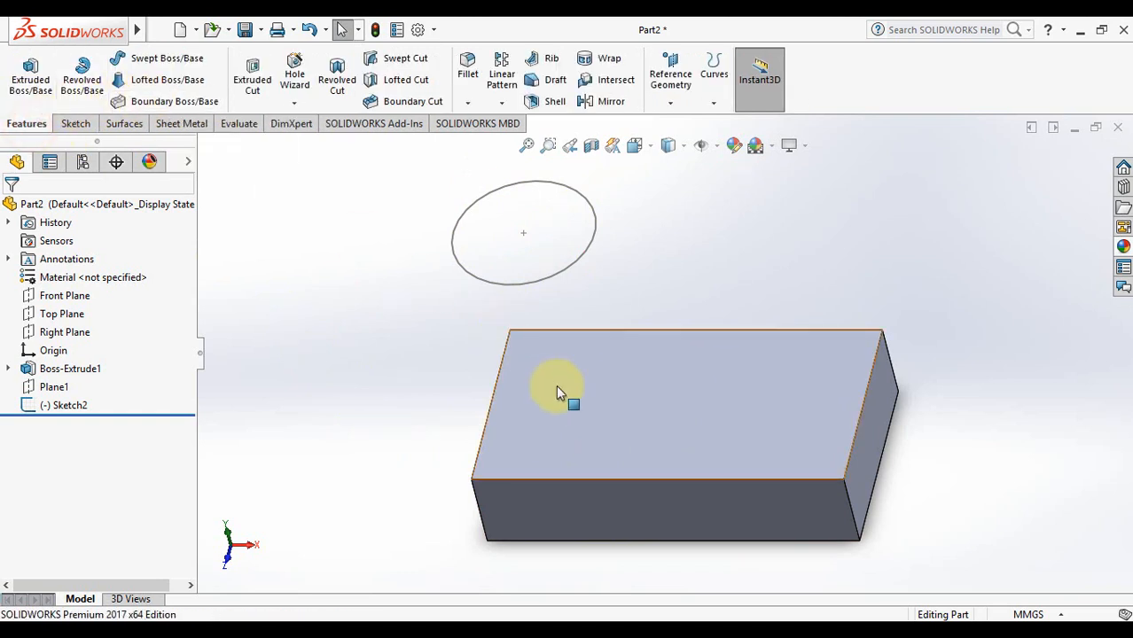
# Start a Boundary Boss with the block's top face and the Sketch2 circle as profiles
pyautogui.click(168, 103)
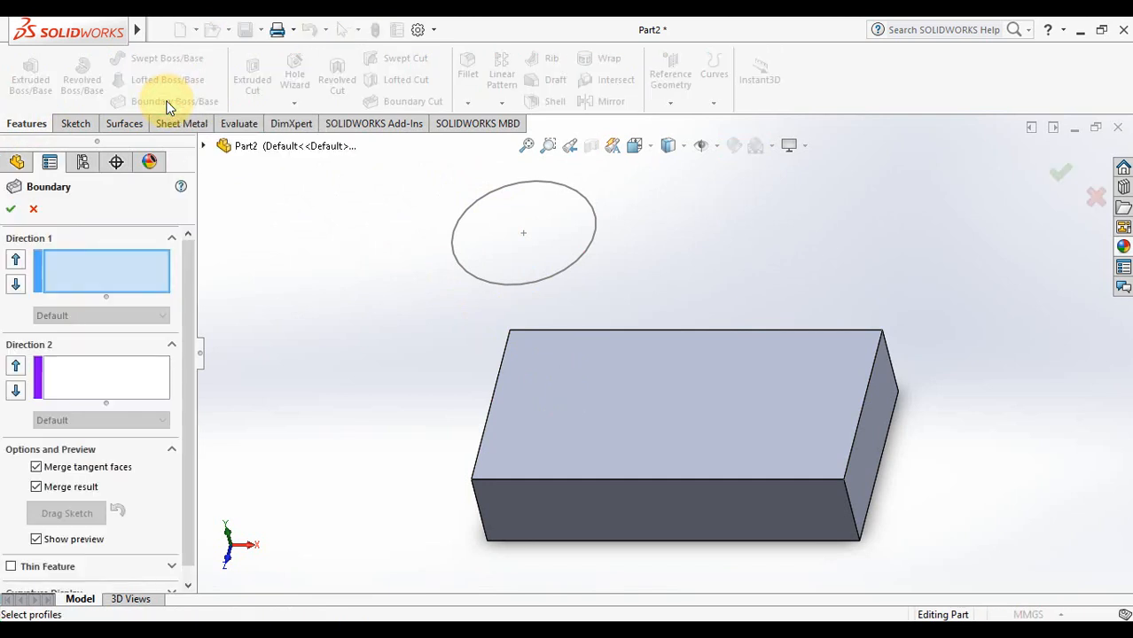
pyautogui.click(680, 411)
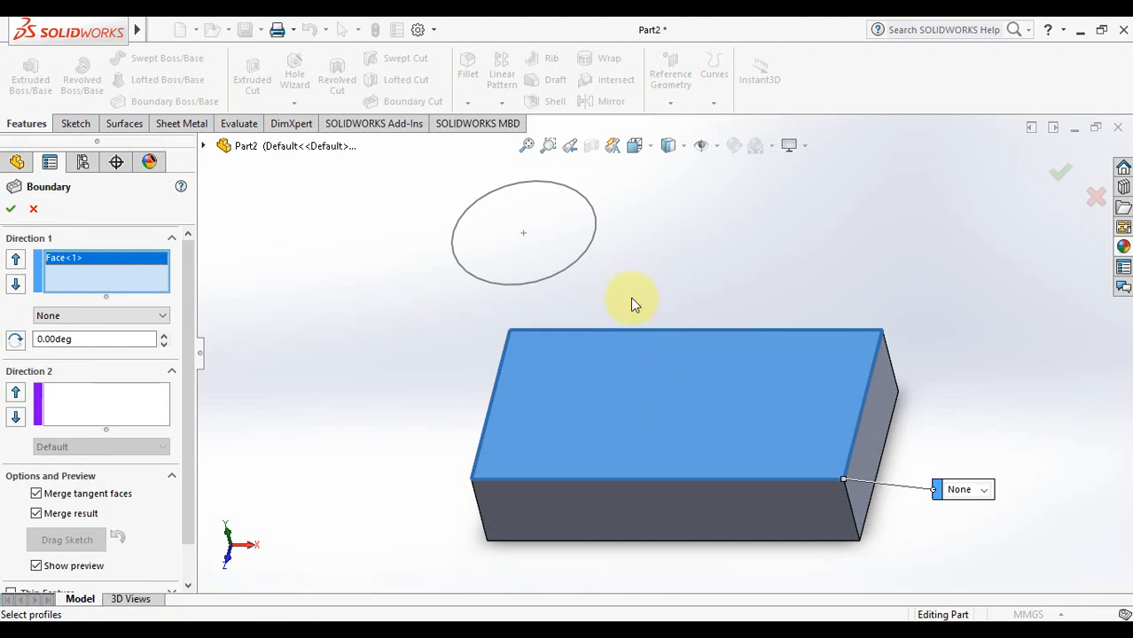
pyautogui.click(569, 269)
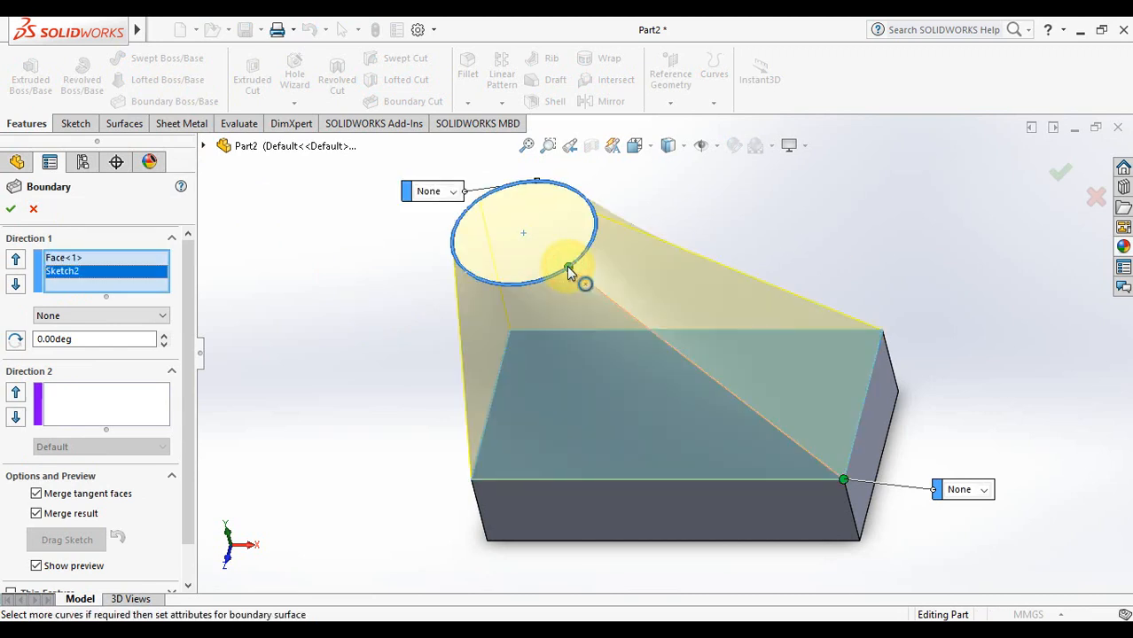
pyautogui.press('Left')
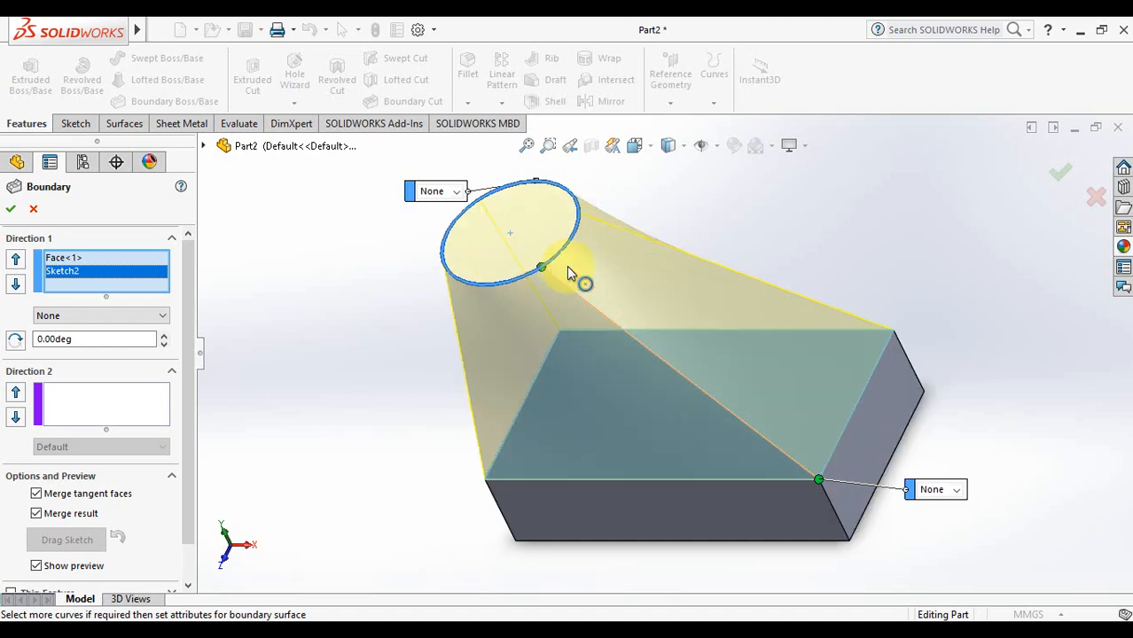
pyautogui.press('Right')
pyautogui.press('Down')
pyautogui.press('Down')
pyautogui.press('Up')
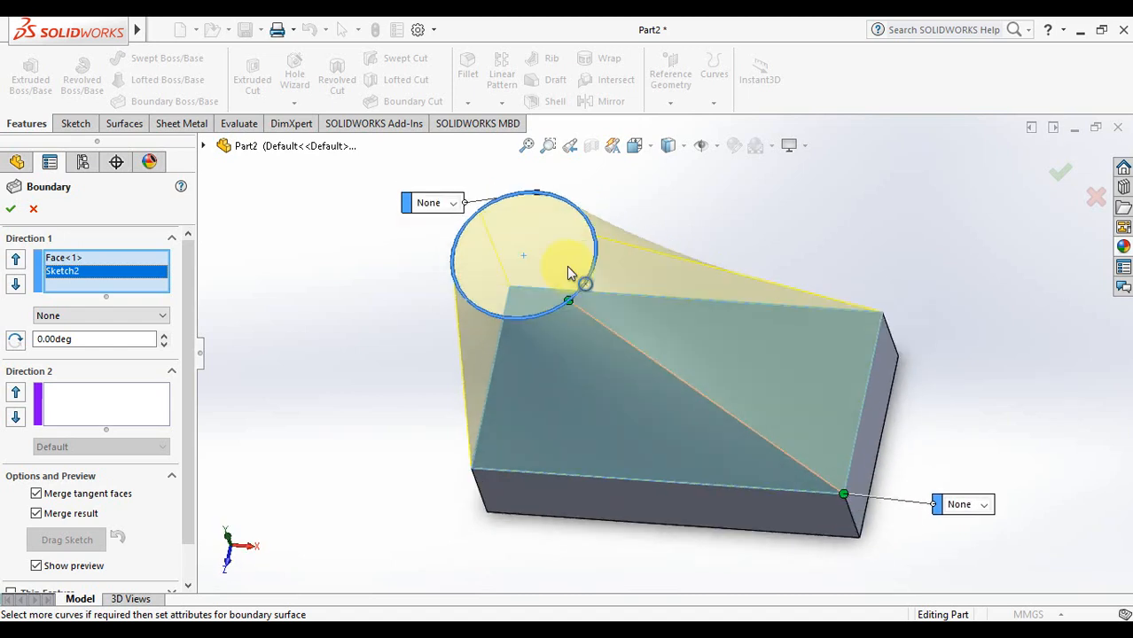
pyautogui.press('Up')
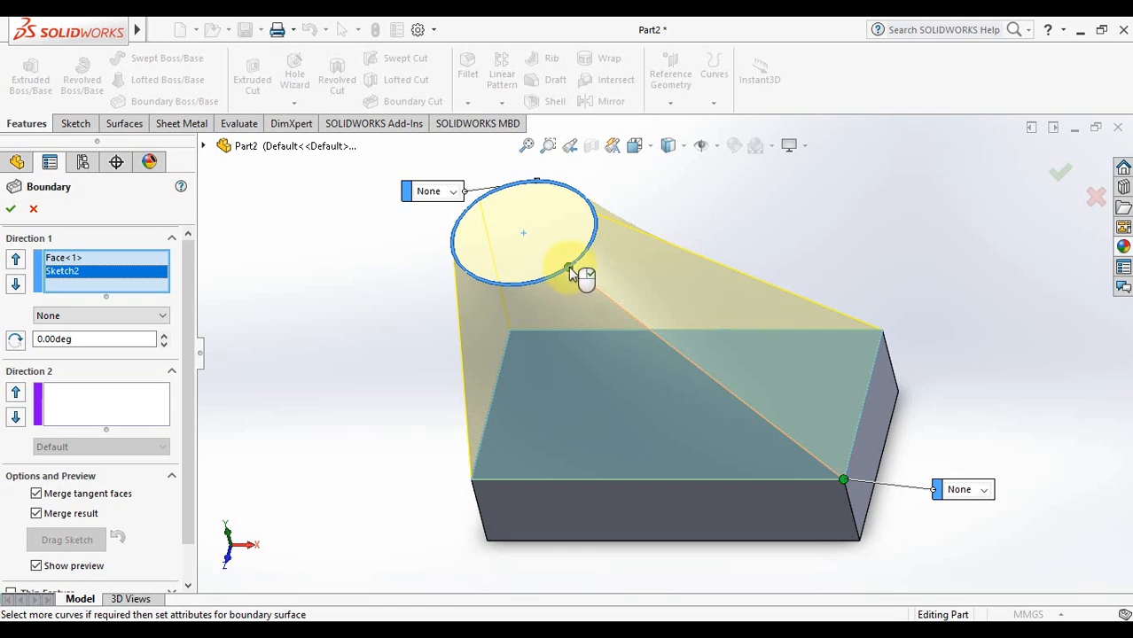
pyautogui.moveTo(570, 273)
pyautogui.mouseDown()
pyautogui.moveTo(516, 297)
pyautogui.moveTo(567, 266)
pyautogui.mouseUp()
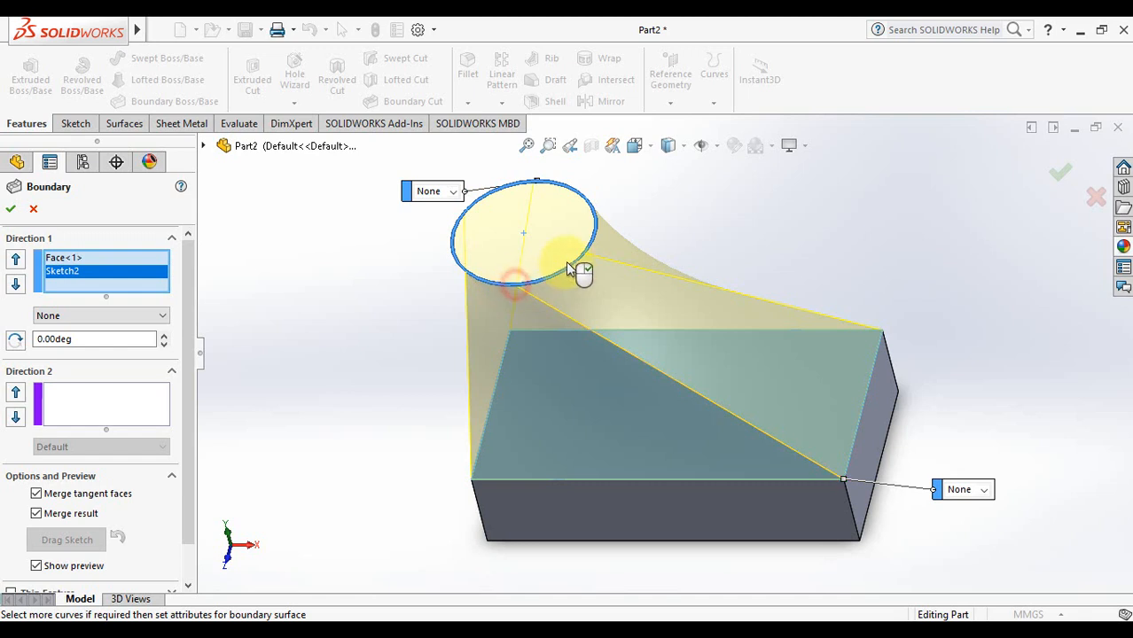
# Set both the circle and top-face end constraints to Normal To Profile
pyautogui.click(452, 192)
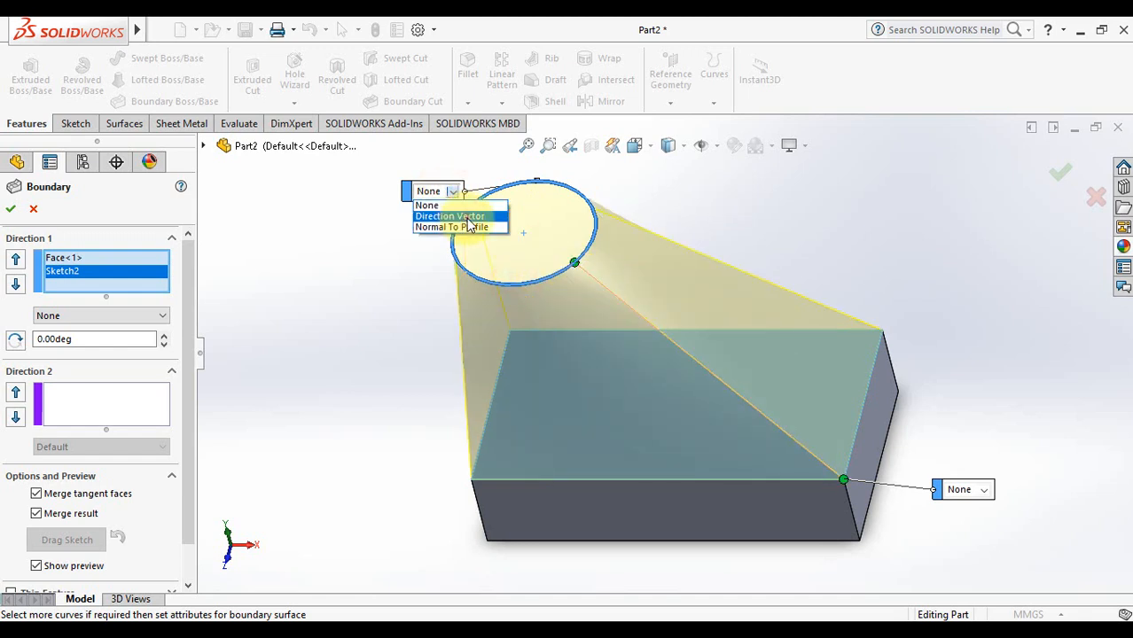
pyautogui.click(468, 218)
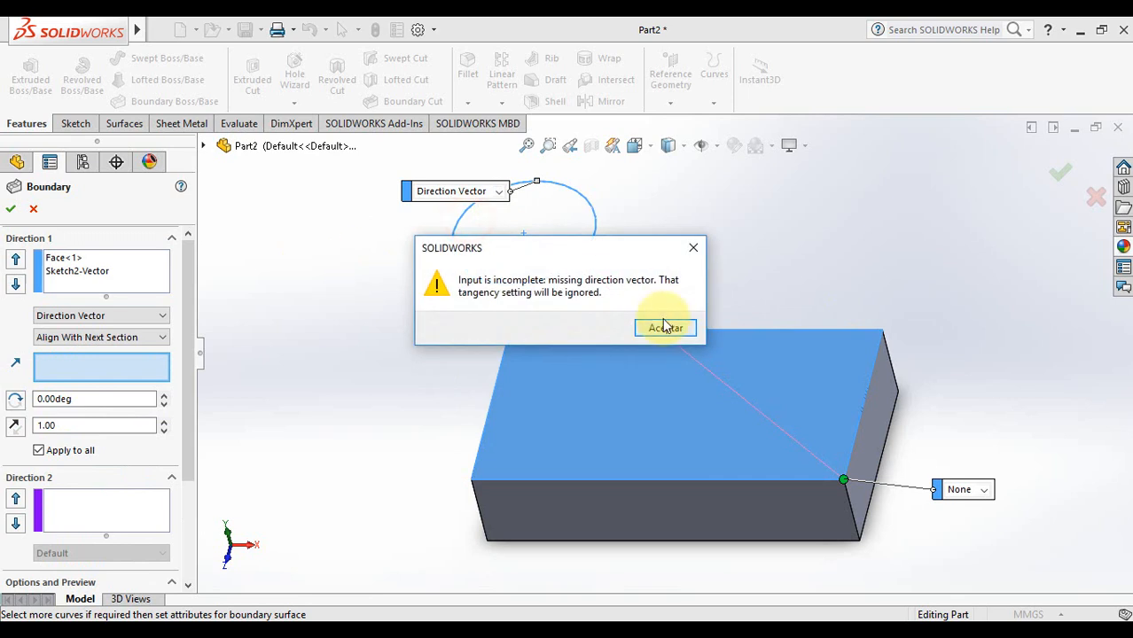
pyautogui.click(664, 327)
pyautogui.click(498, 192)
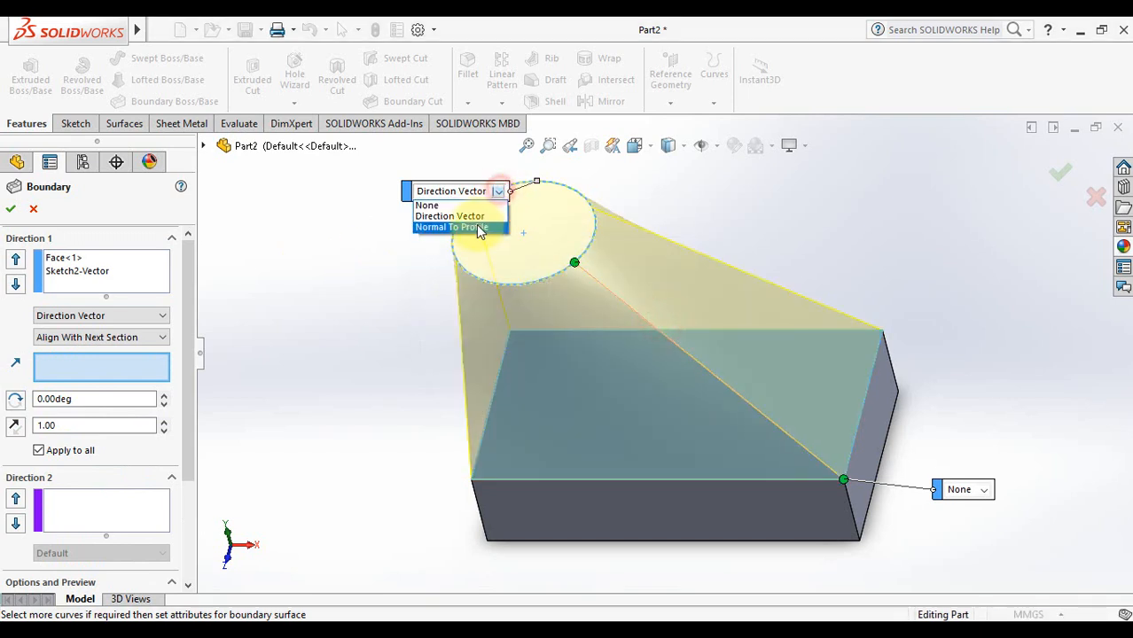
pyautogui.click(479, 228)
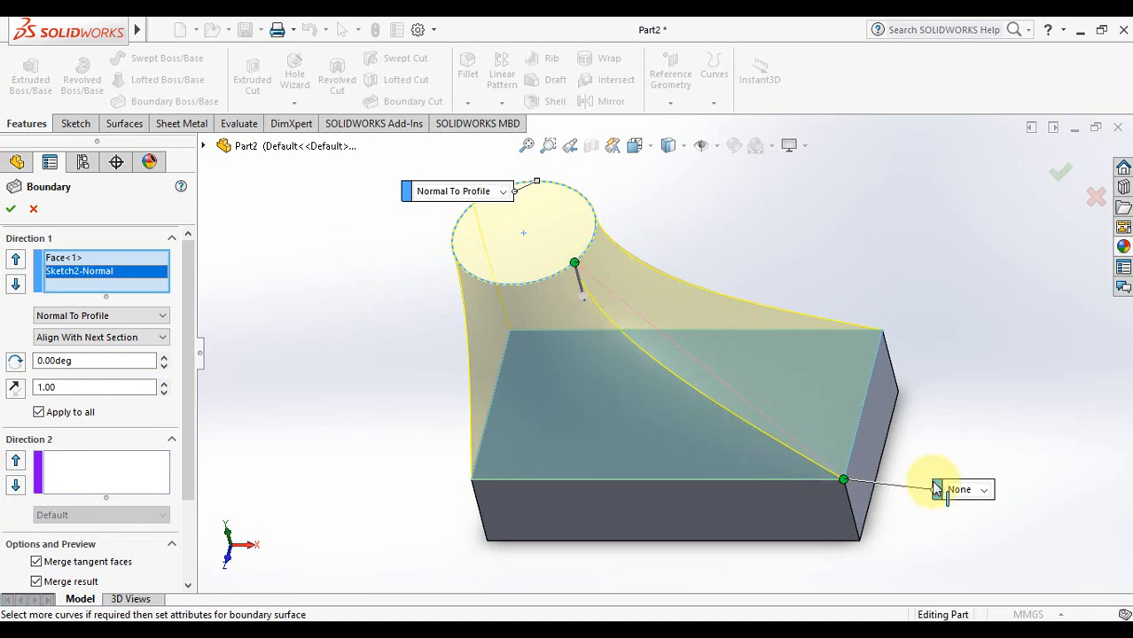
pyautogui.click(982, 490)
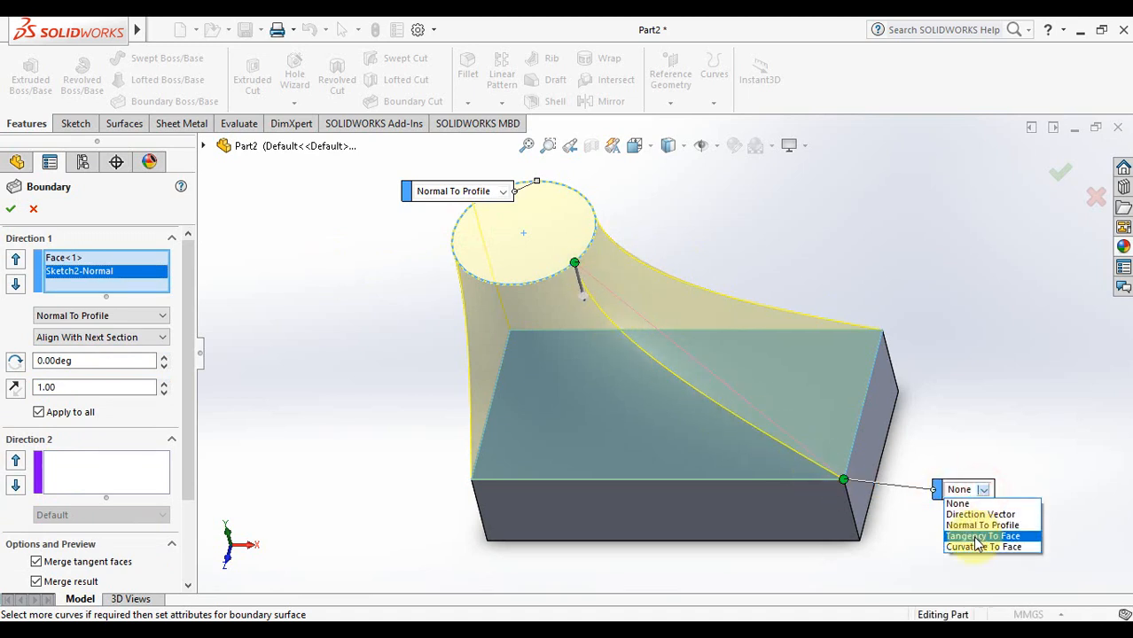
pyautogui.click(984, 547)
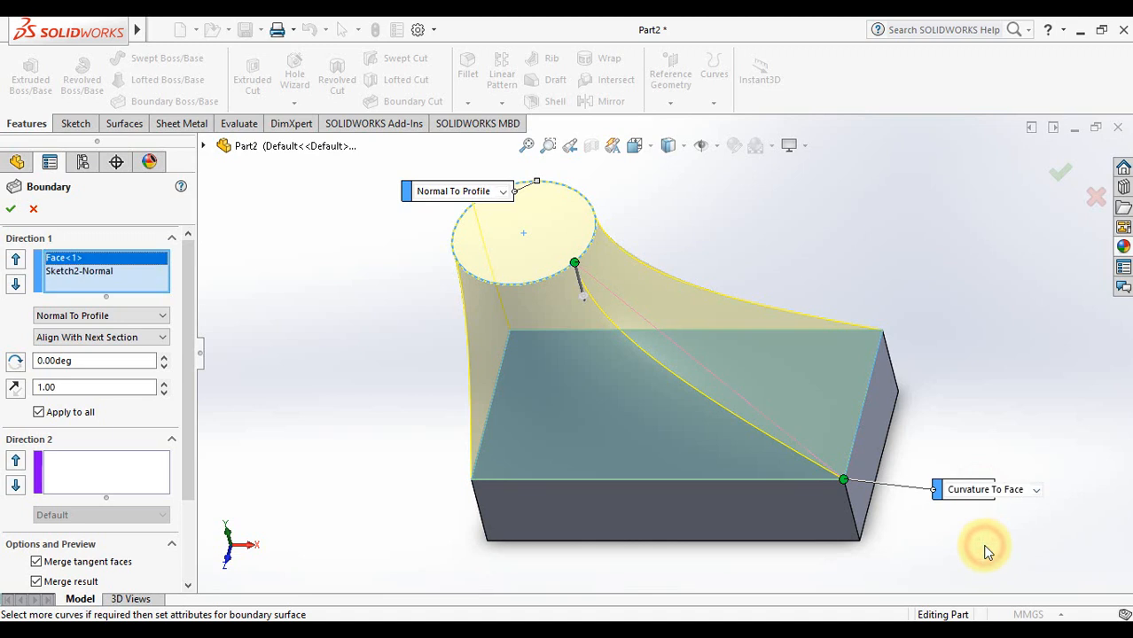
pyautogui.click(1036, 490)
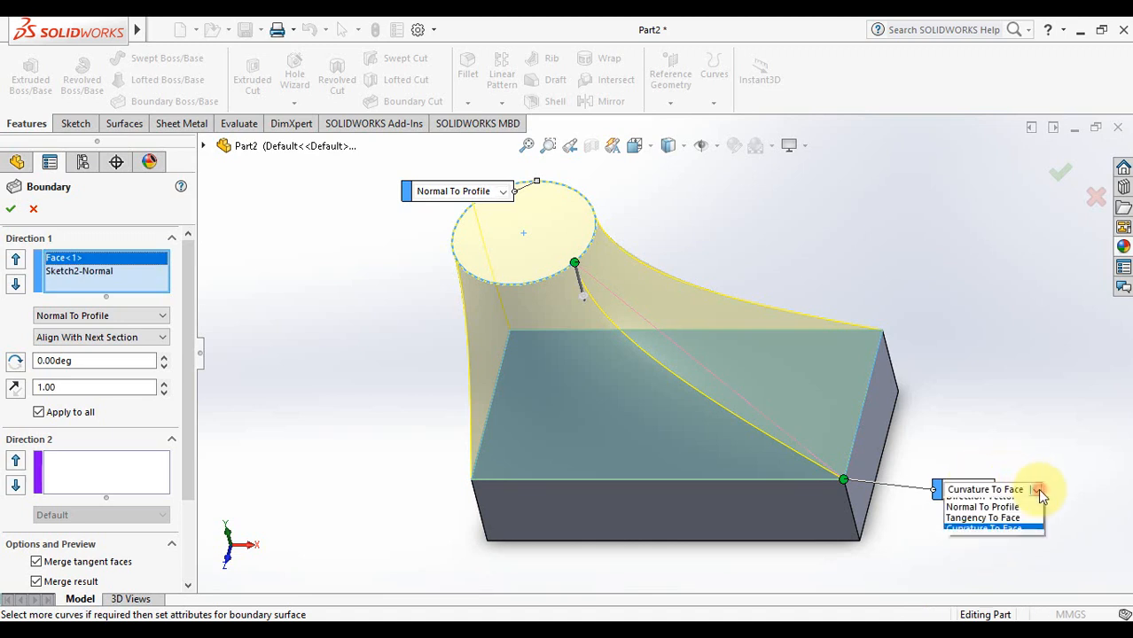
pyautogui.click(1016, 525)
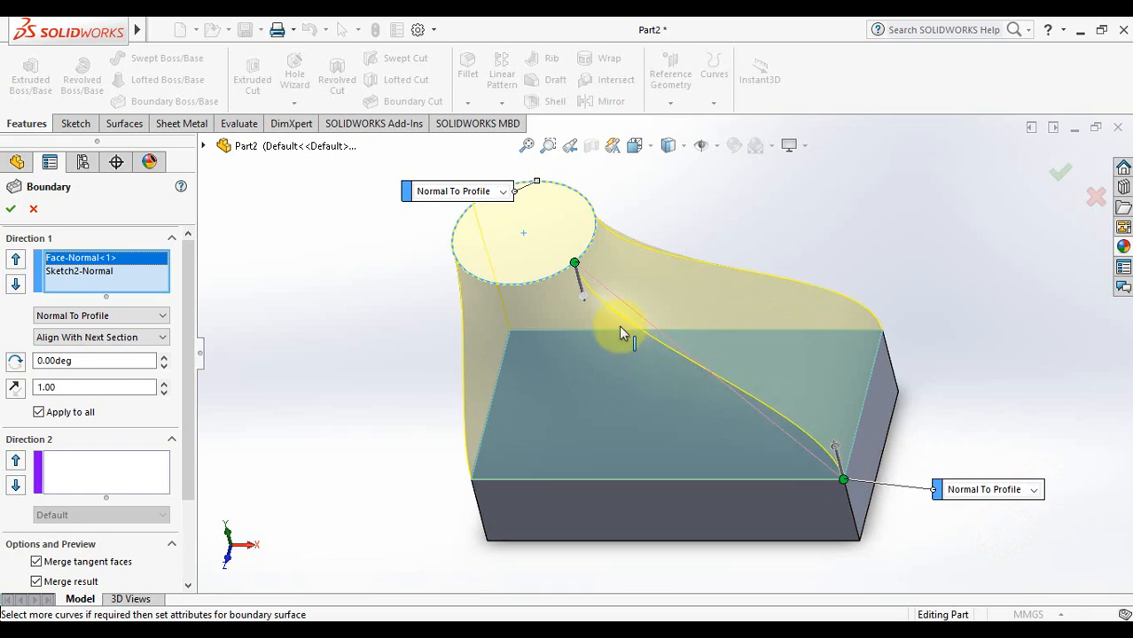
# Drag the tangent length to 1.91 and shift the circle's connector point left
pyautogui.press('Right')
pyautogui.press('Right')
pyautogui.press('Right')
pyautogui.press('Right')
pyautogui.press('Up')
pyautogui.press('Up')
pyautogui.press('Left')
pyautogui.press('Left')
pyautogui.press('Left')
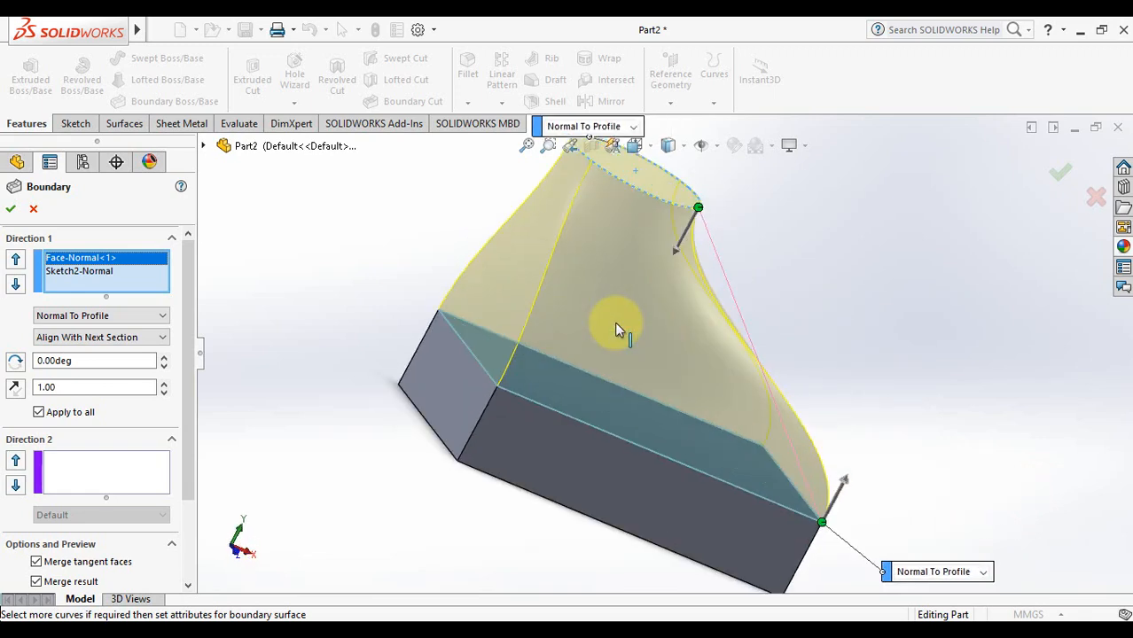
pyautogui.press('Left')
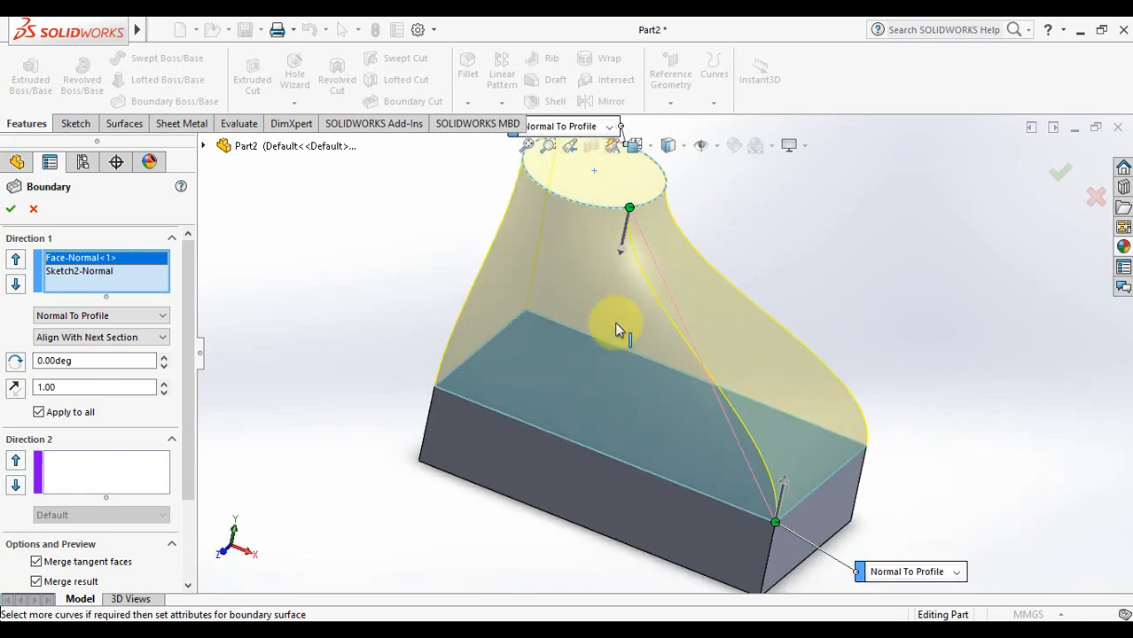
pyautogui.click(528, 145)
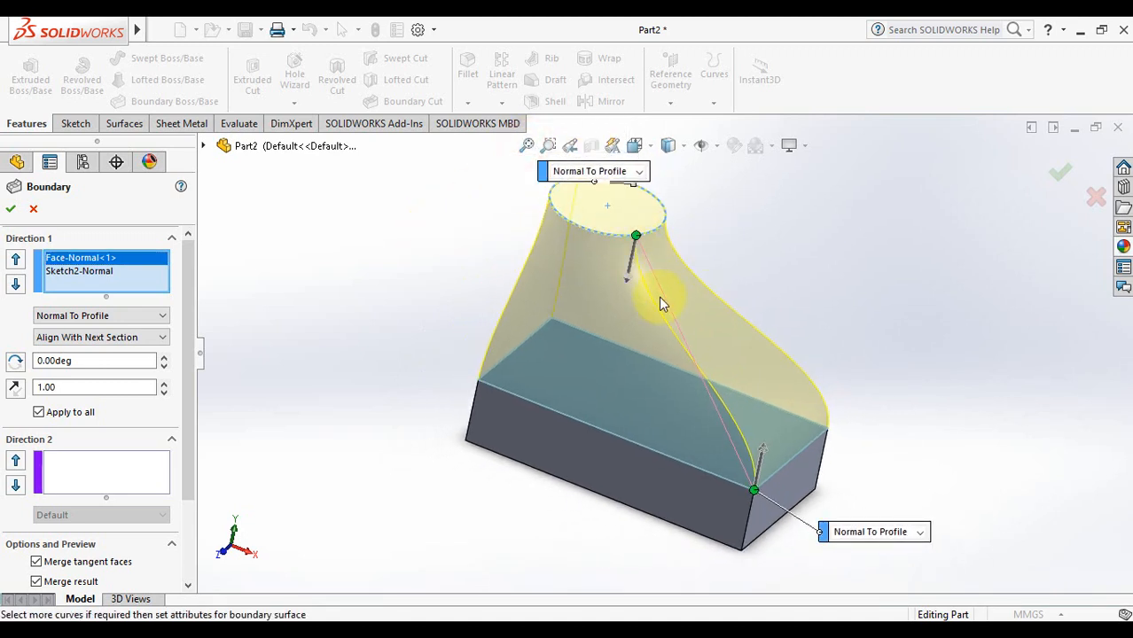
pyautogui.moveTo(762, 450)
pyautogui.mouseDown()
pyautogui.moveTo(822, 275)
pyautogui.moveTo(765, 435)
pyautogui.mouseUp()
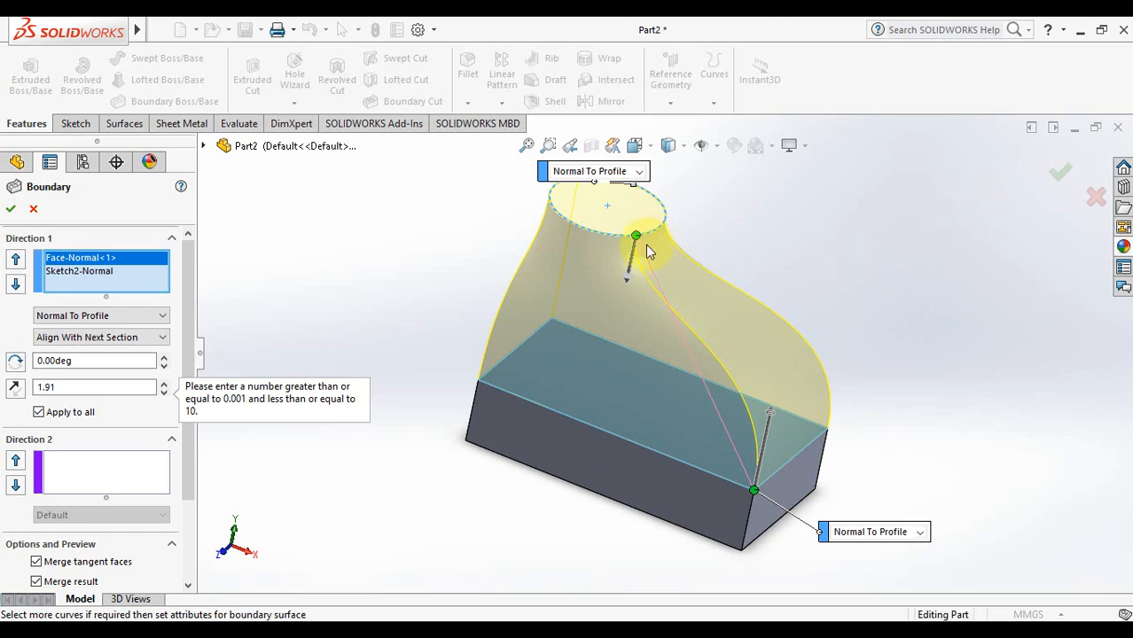
pyautogui.moveTo(637, 242); pyautogui.dragTo(610, 241)
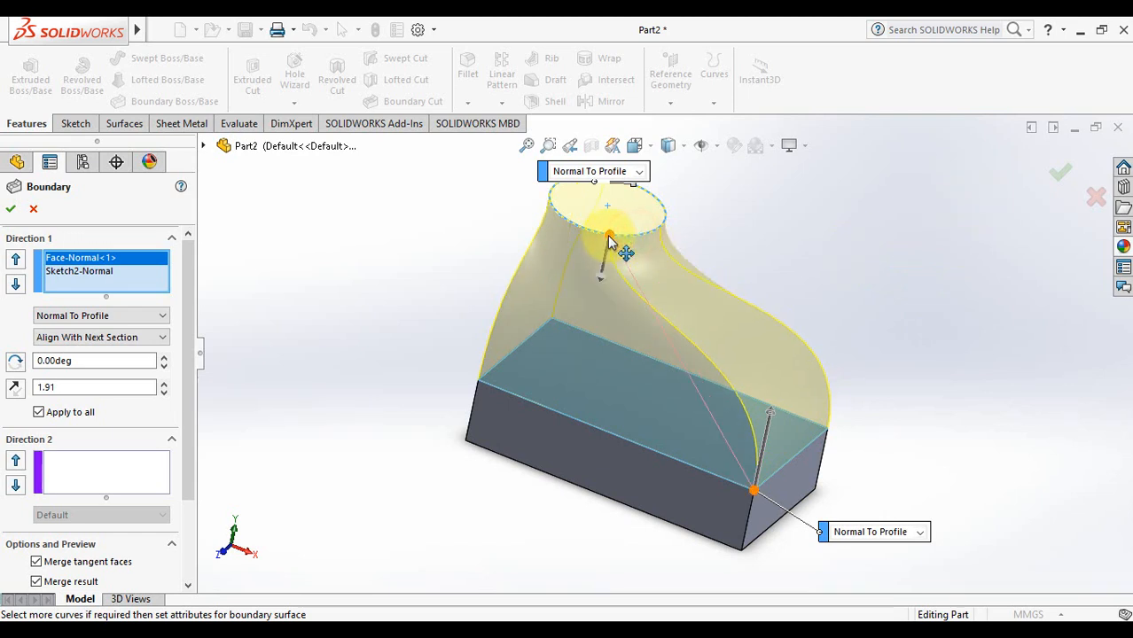
# Confirm the Boundary1 solid, rotate to inspect it, then return to isometric view
pyautogui.click(1061, 176)
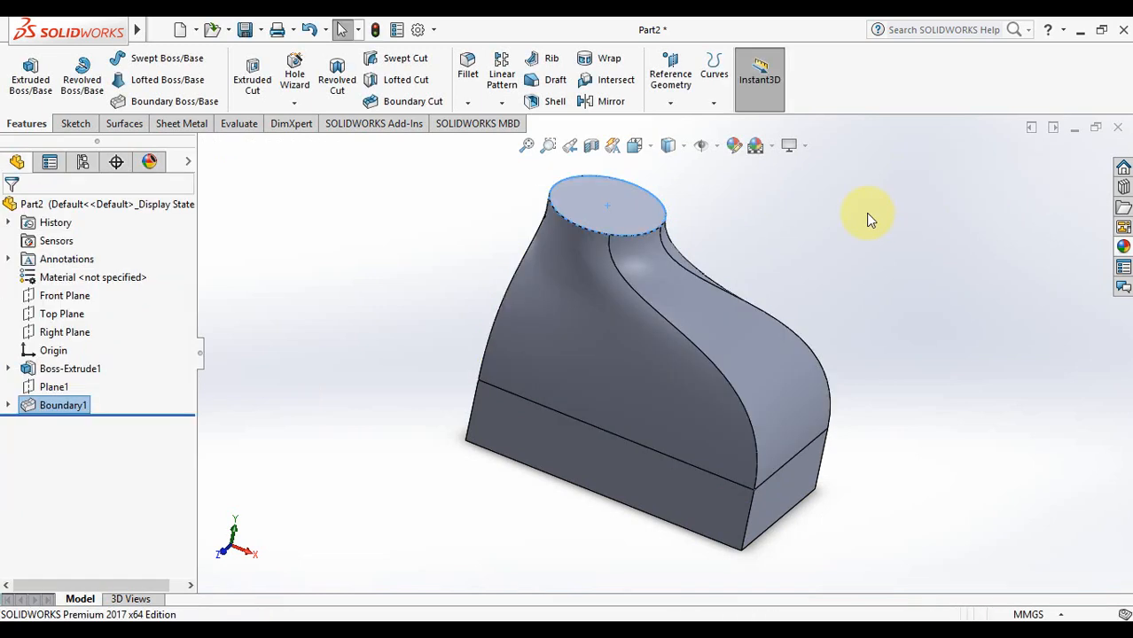
pyautogui.press('Left')
pyautogui.press('Left')
pyautogui.press('Left')
pyautogui.press('Left')
pyautogui.press('Left')
pyautogui.press('Left')
pyautogui.press('Left')
pyautogui.press('Left')
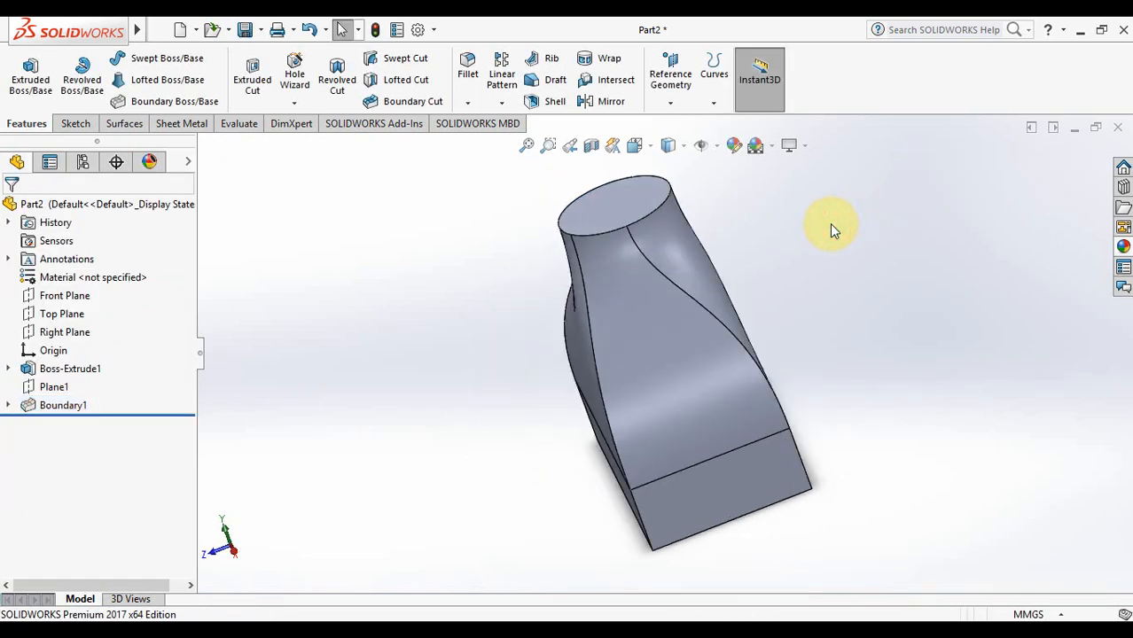
pyautogui.press('Left')
pyautogui.press('Left')
pyautogui.press('Left')
pyautogui.press('Left')
pyautogui.press('Left')
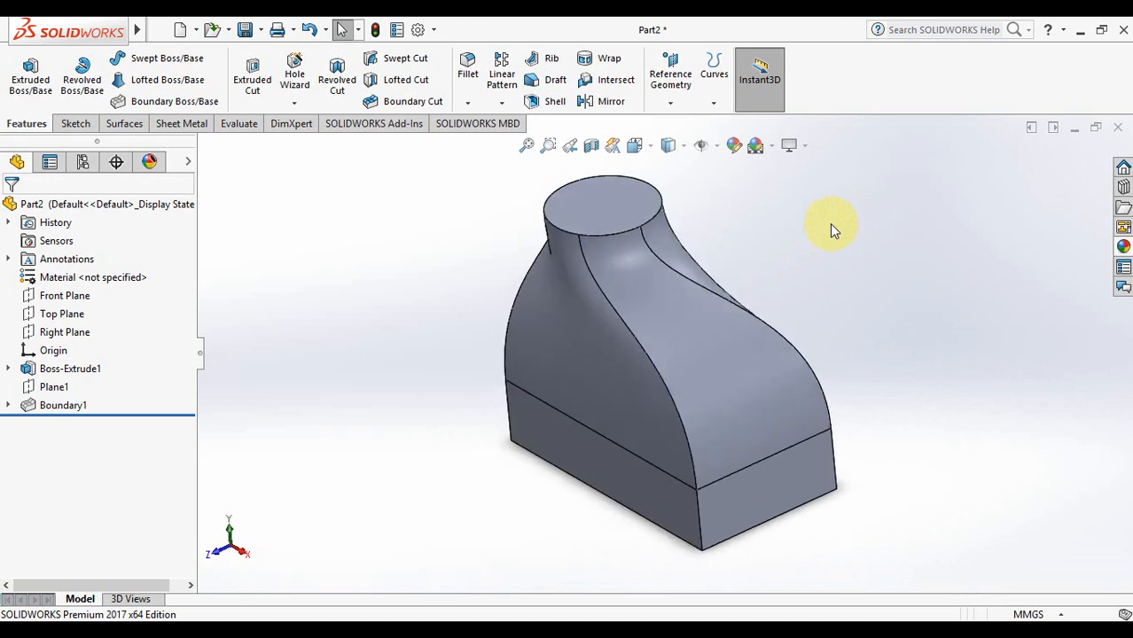
pyautogui.click(623, 487)
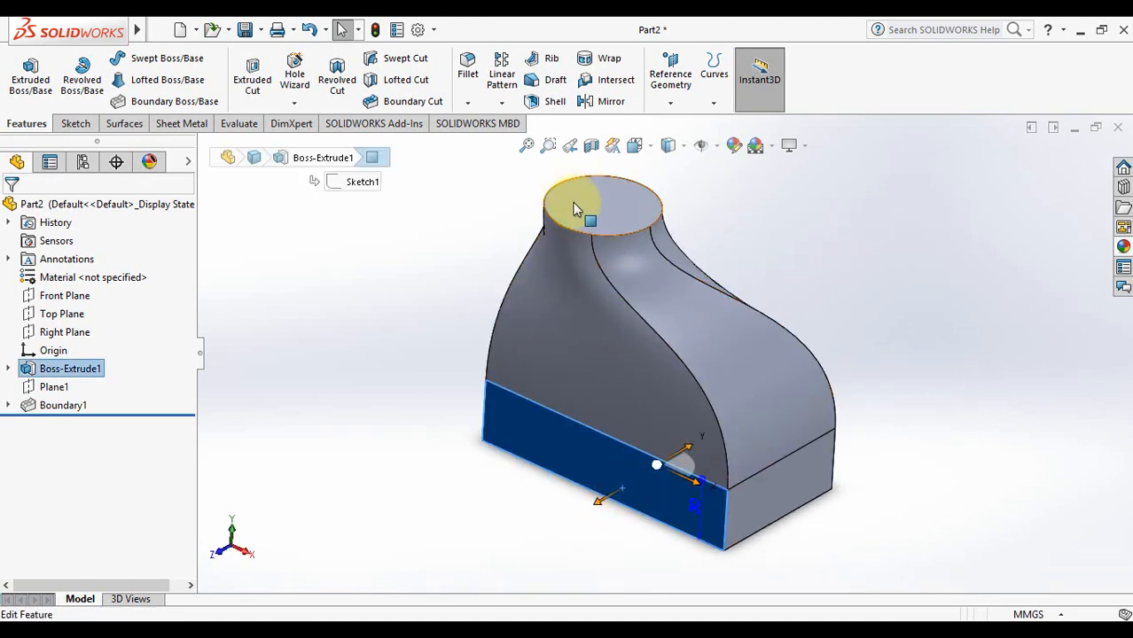
pyautogui.click(841, 212)
pyautogui.press('Left')
pyautogui.press('Right')
pyautogui.press('Right')
pyautogui.press('Right')
pyautogui.press('Right')
pyautogui.press('Right')
pyautogui.press('Right')
pyautogui.press('Right')
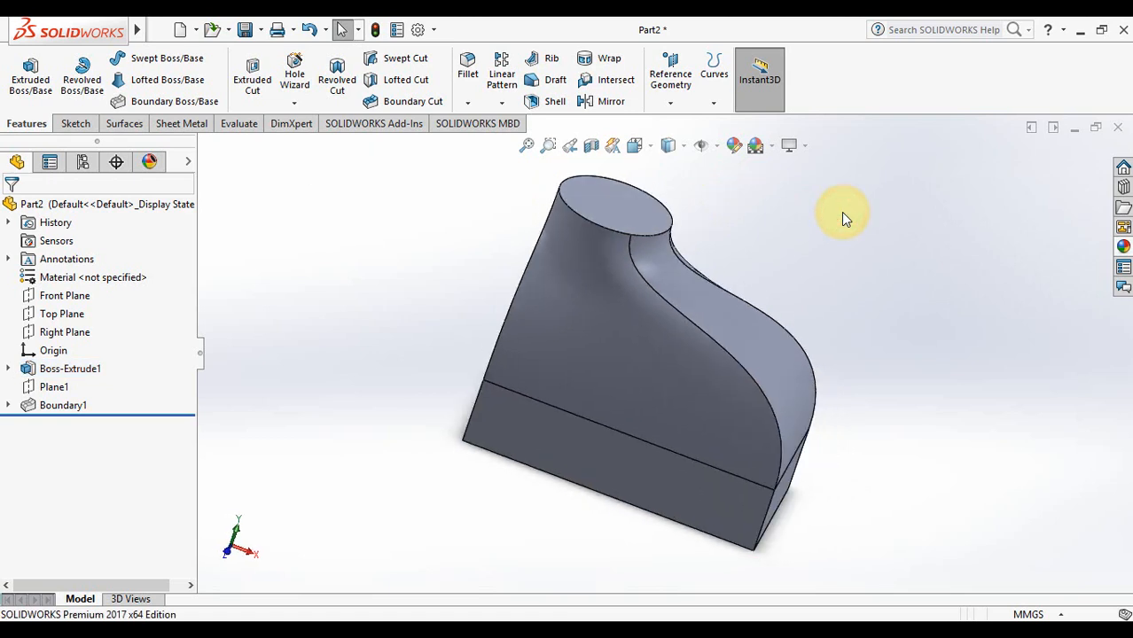
pyautogui.press('Left')
pyautogui.hotkey('ctrl', '7')
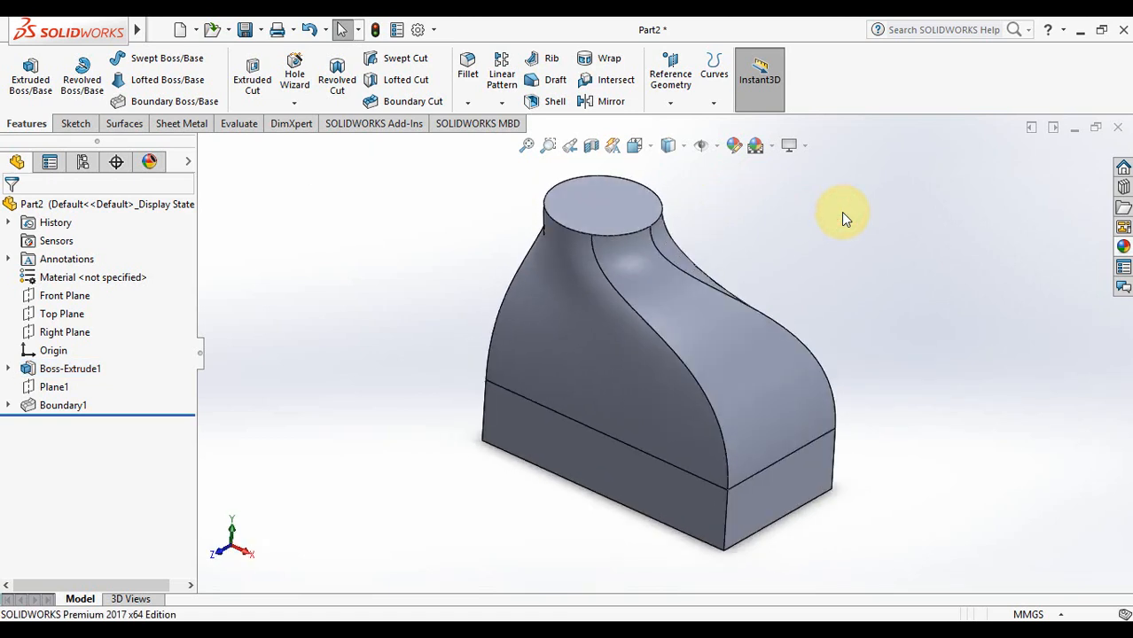